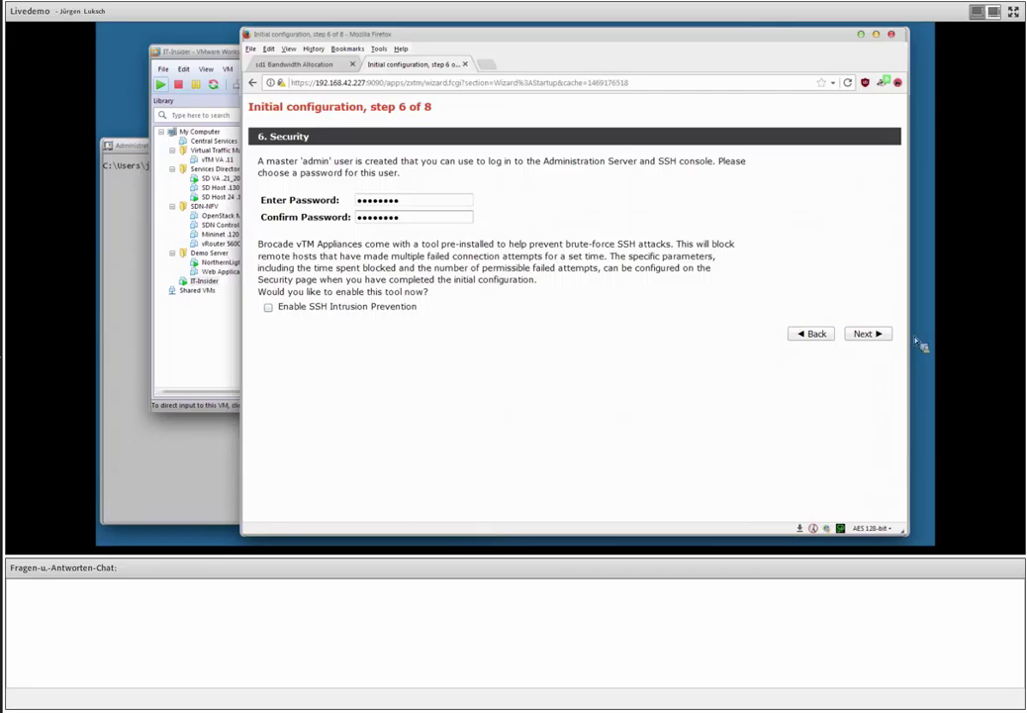
Accept the admin password, skip licensing for Developer mode, and apply the initial configuration.
click(867, 333)
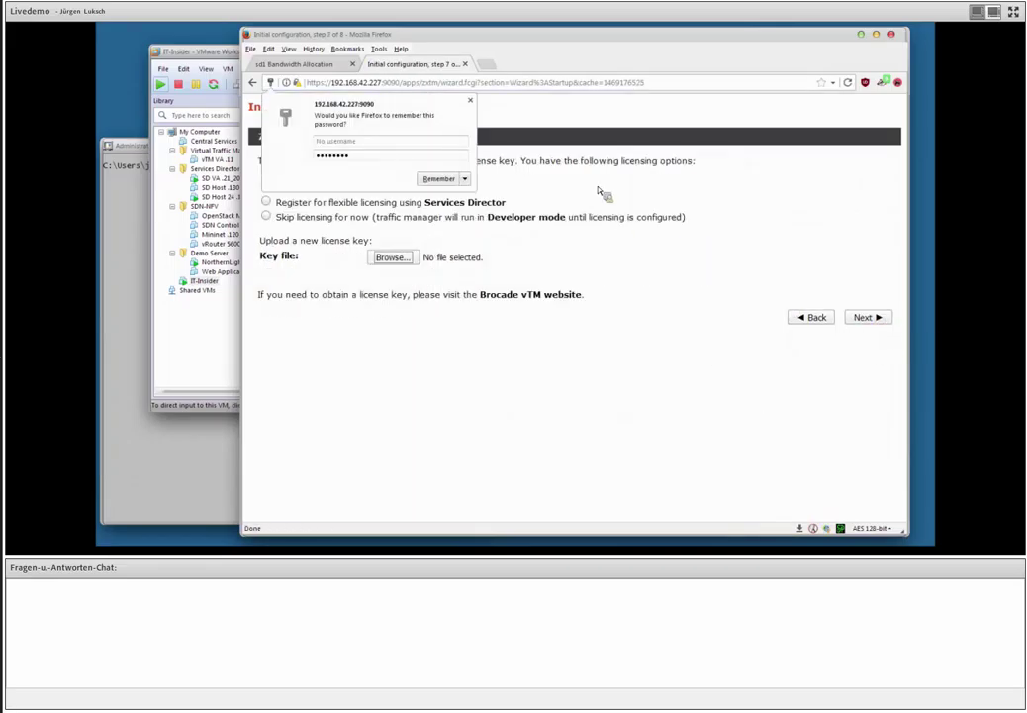
click(470, 100)
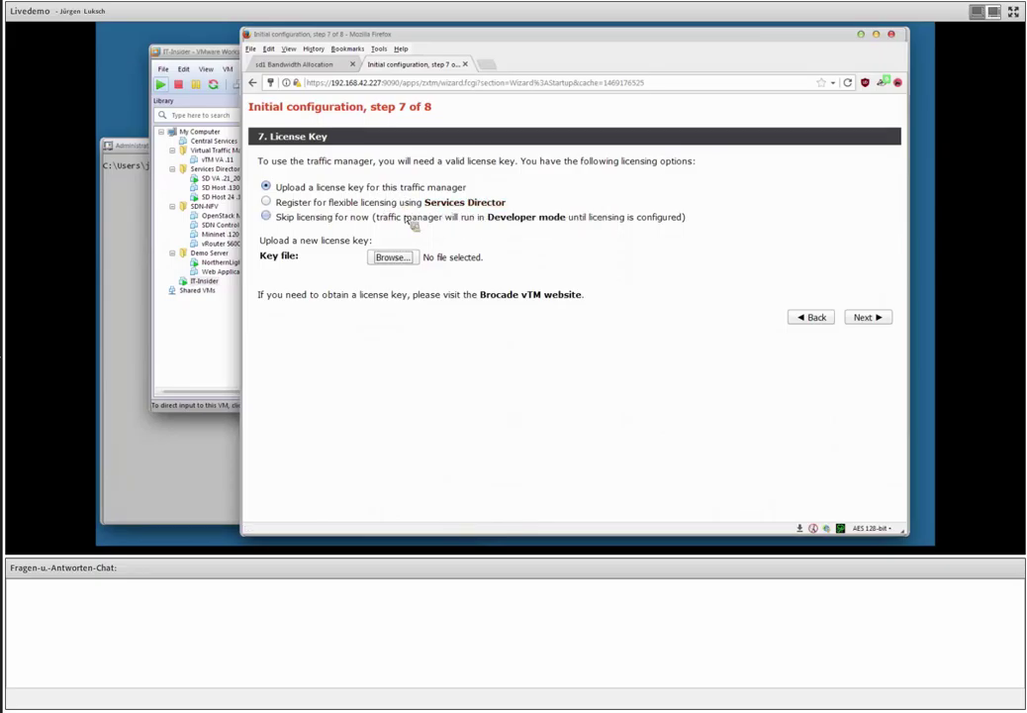
click(356, 220)
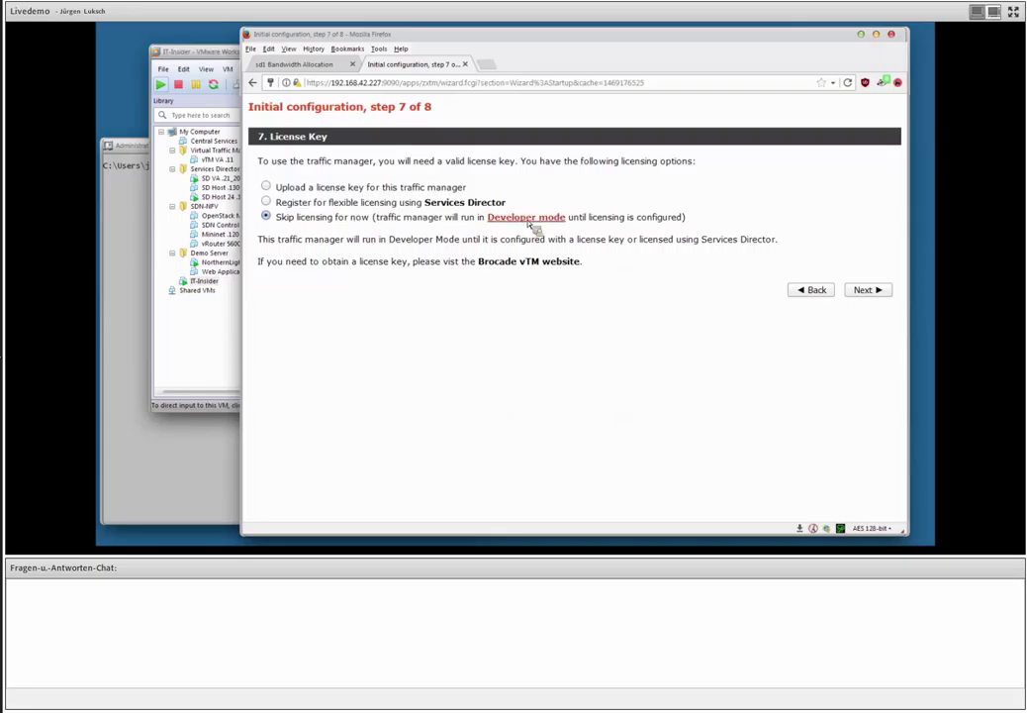
click(878, 290)
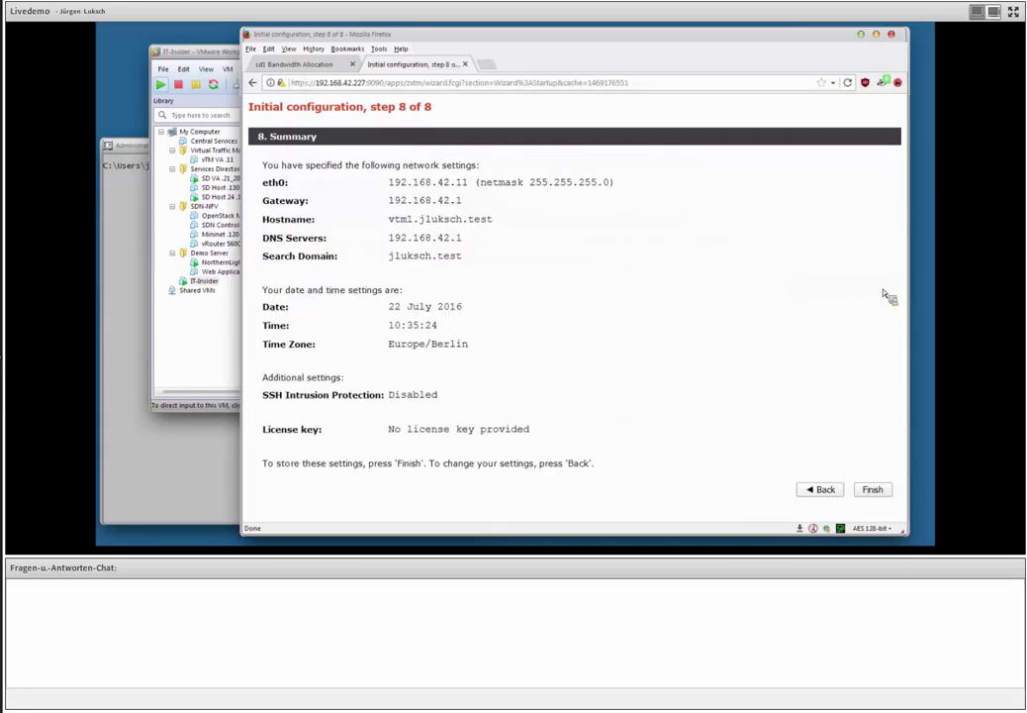
click(875, 489)
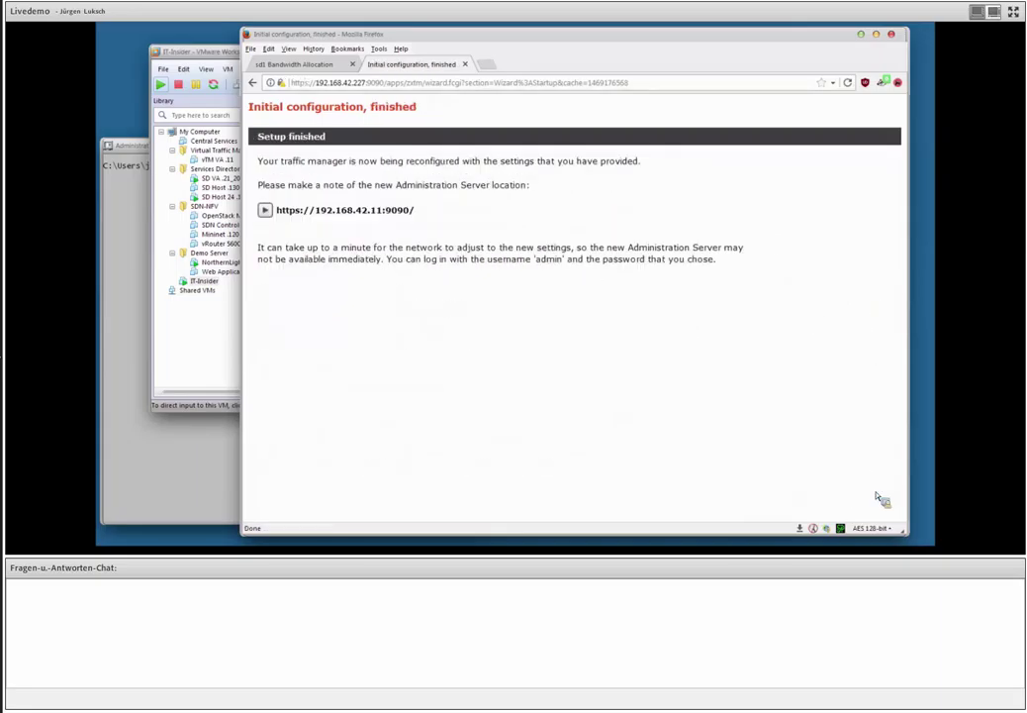
click(222, 55)
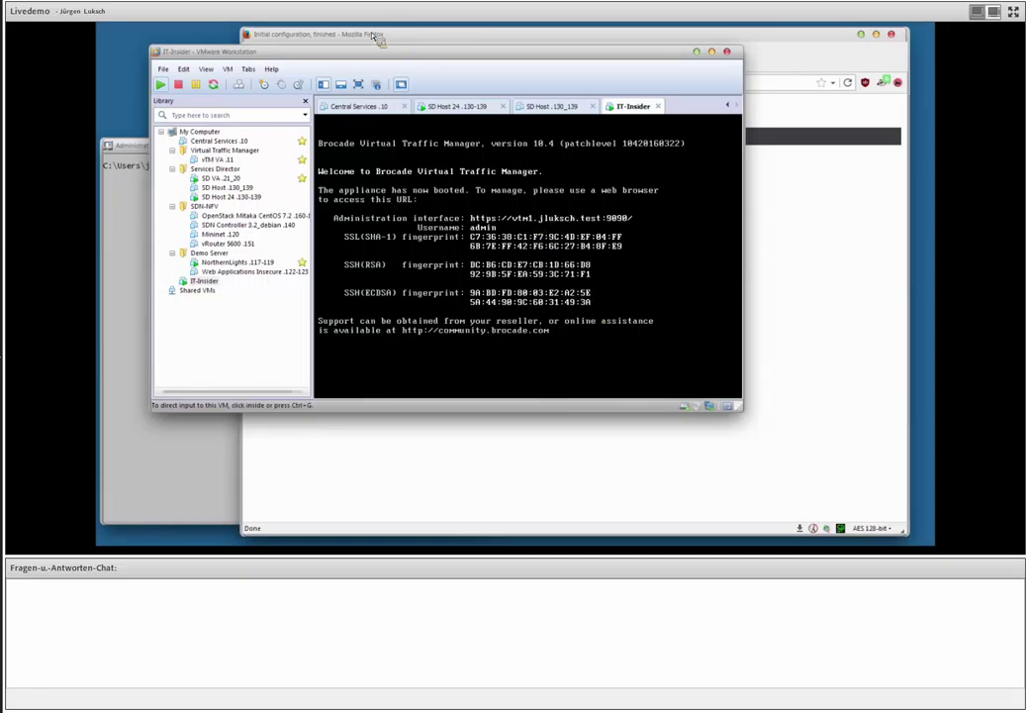
click(300, 35)
click(349, 221)
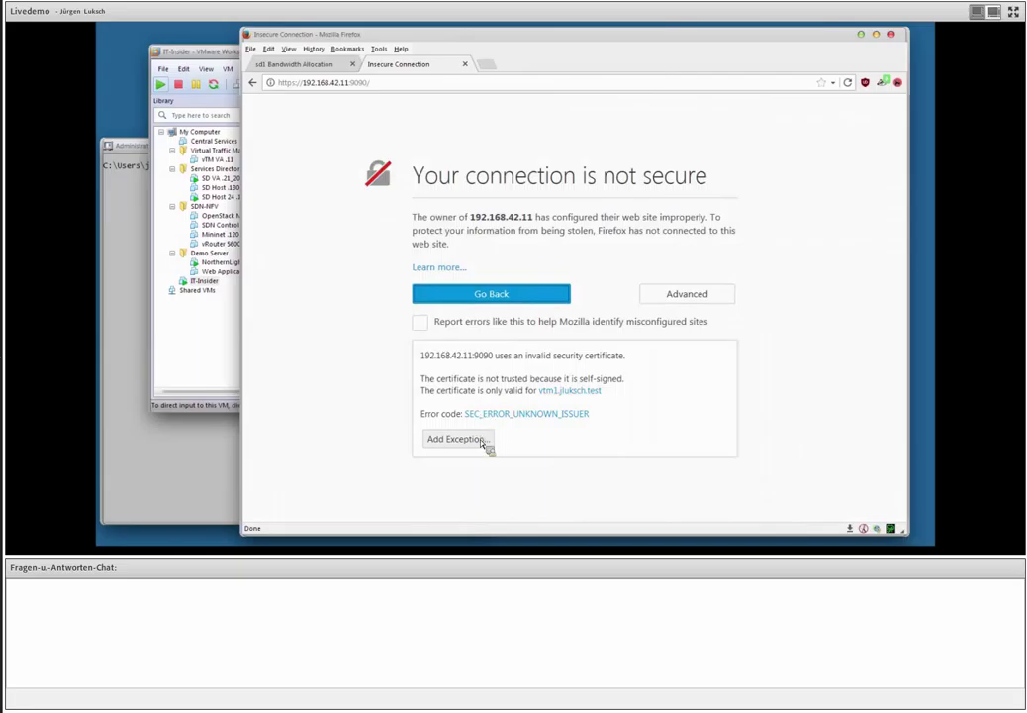
Trust the 192.168.42.11:9090 certificate for this session only and log in to the admin server.
click(486, 441)
click(475, 289)
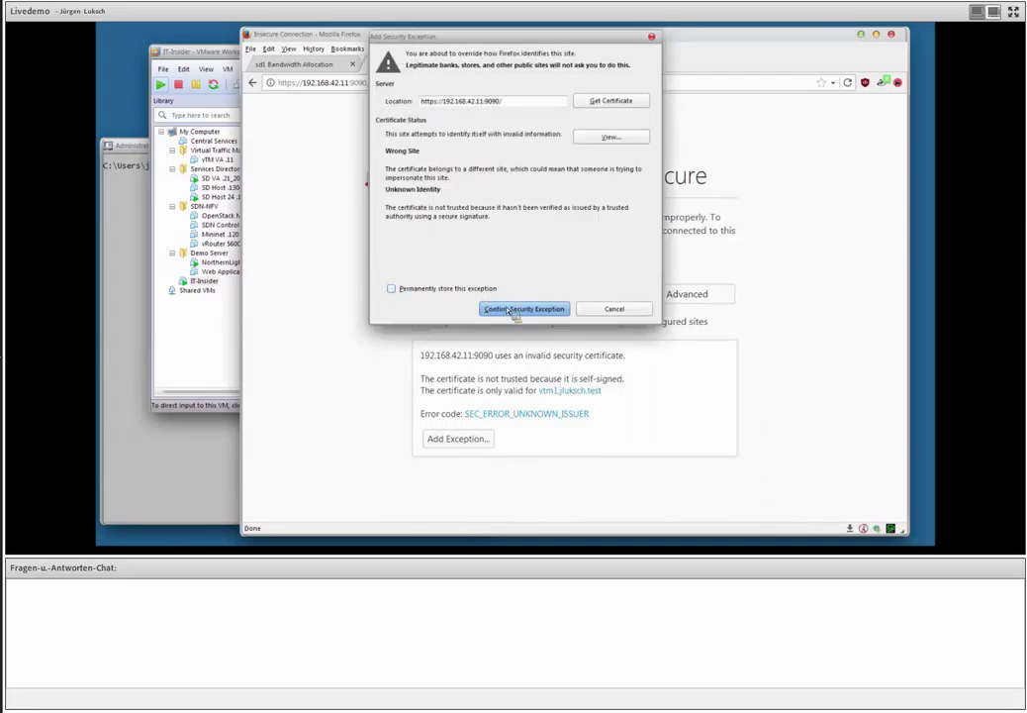
click(510, 310)
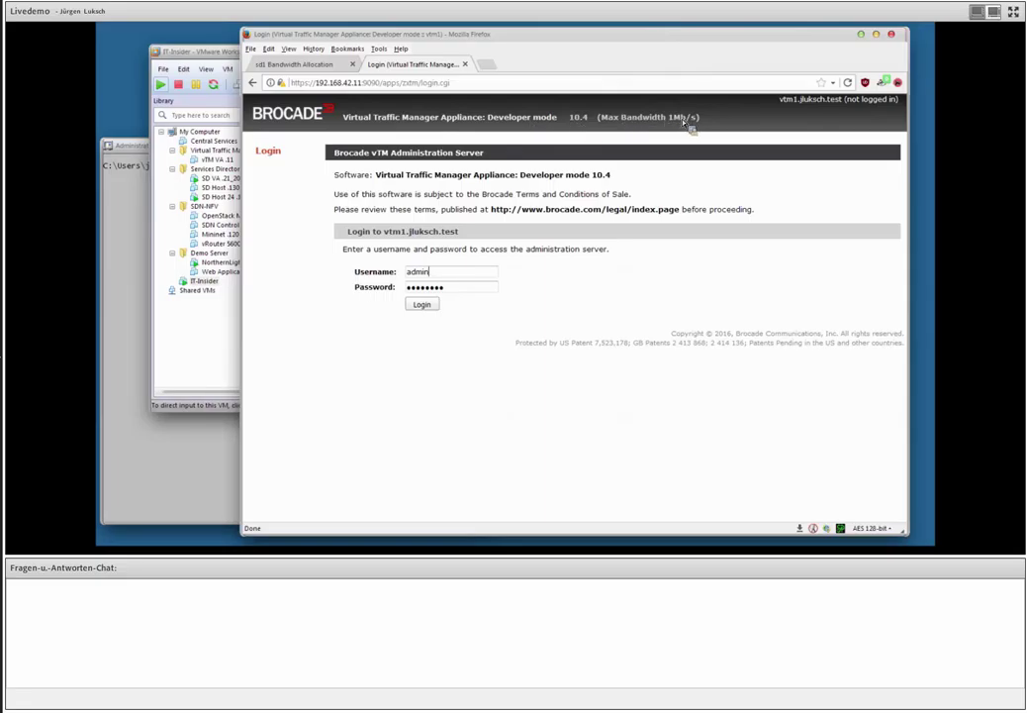
key(Return)
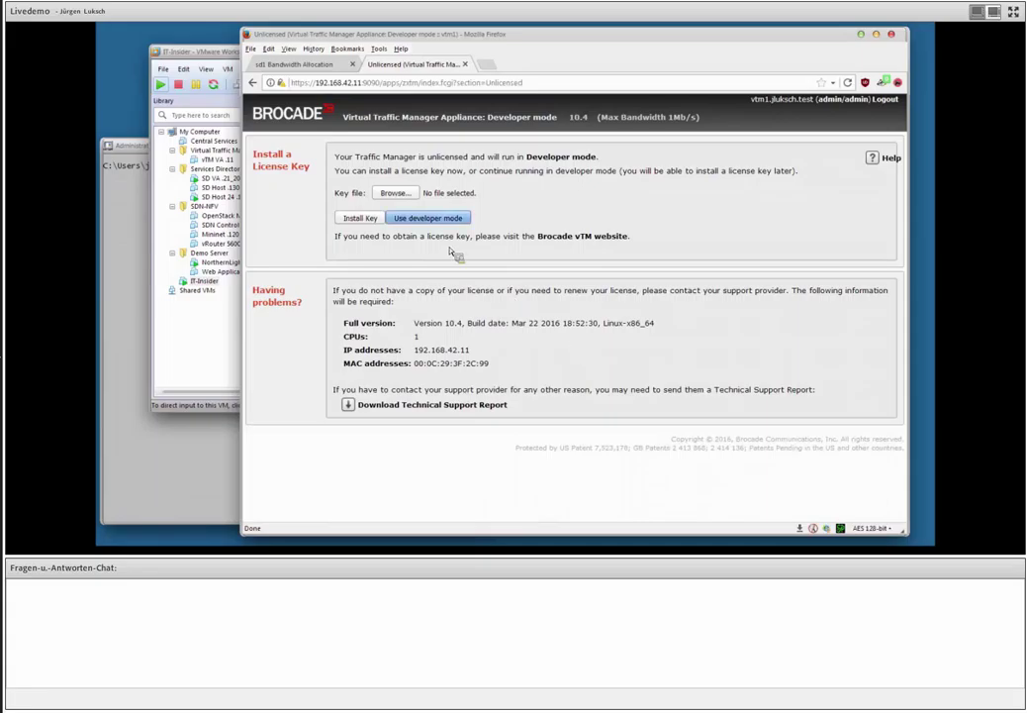
Continue in developer mode and show the available wizards on the Home page.
click(431, 218)
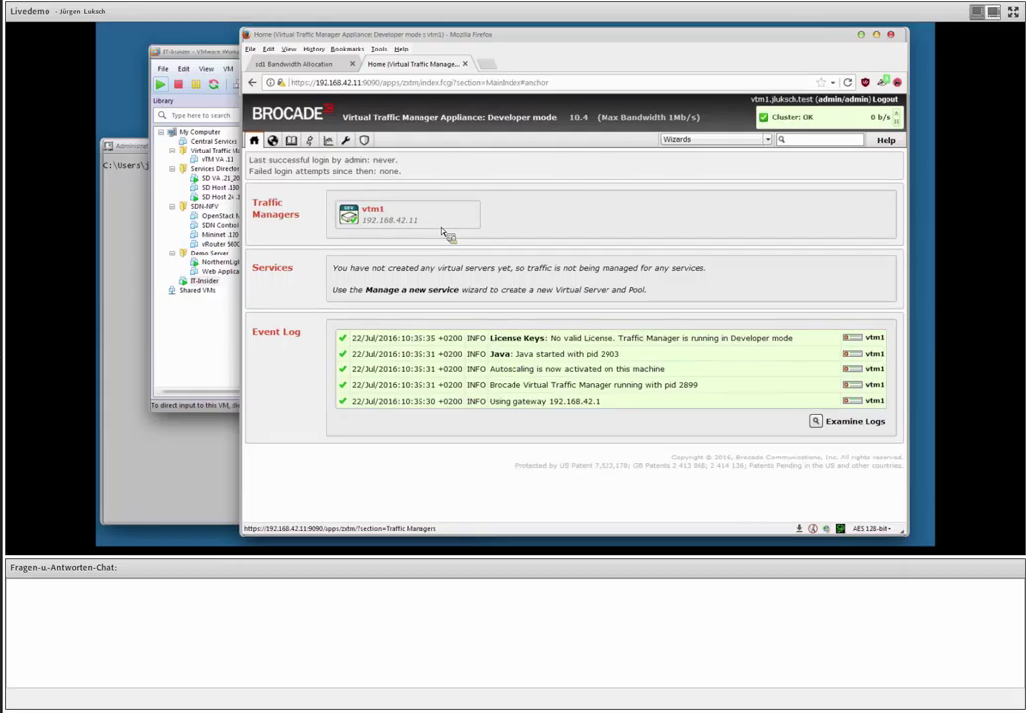
click(681, 142)
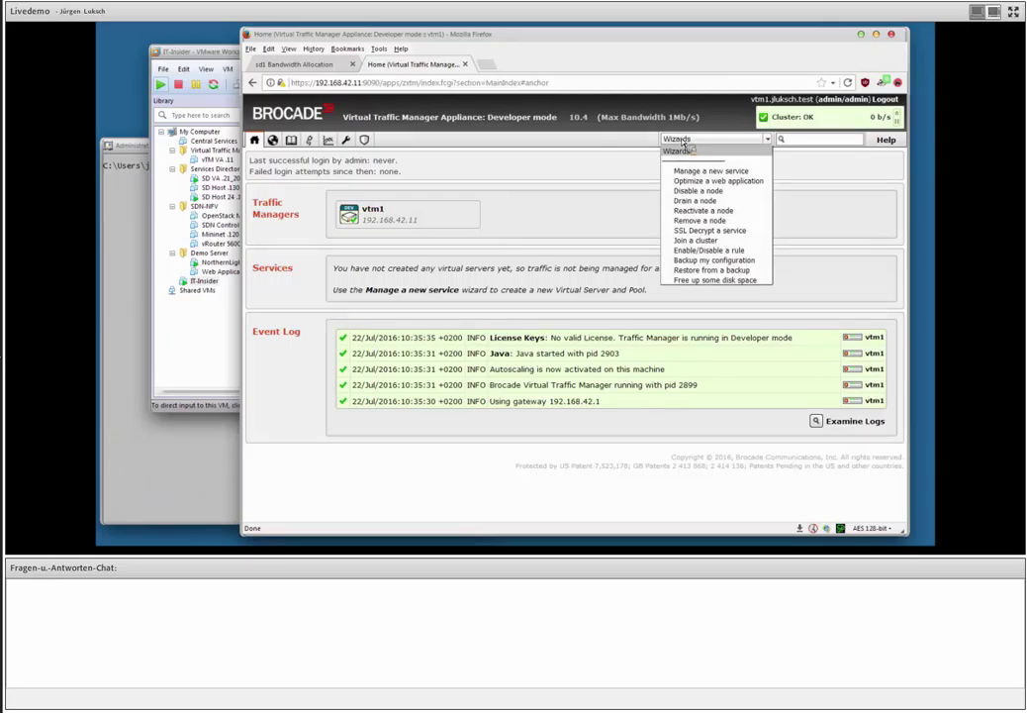
Start the Manage a new service wizard and define HTTP service testweb on port 80.
click(679, 183)
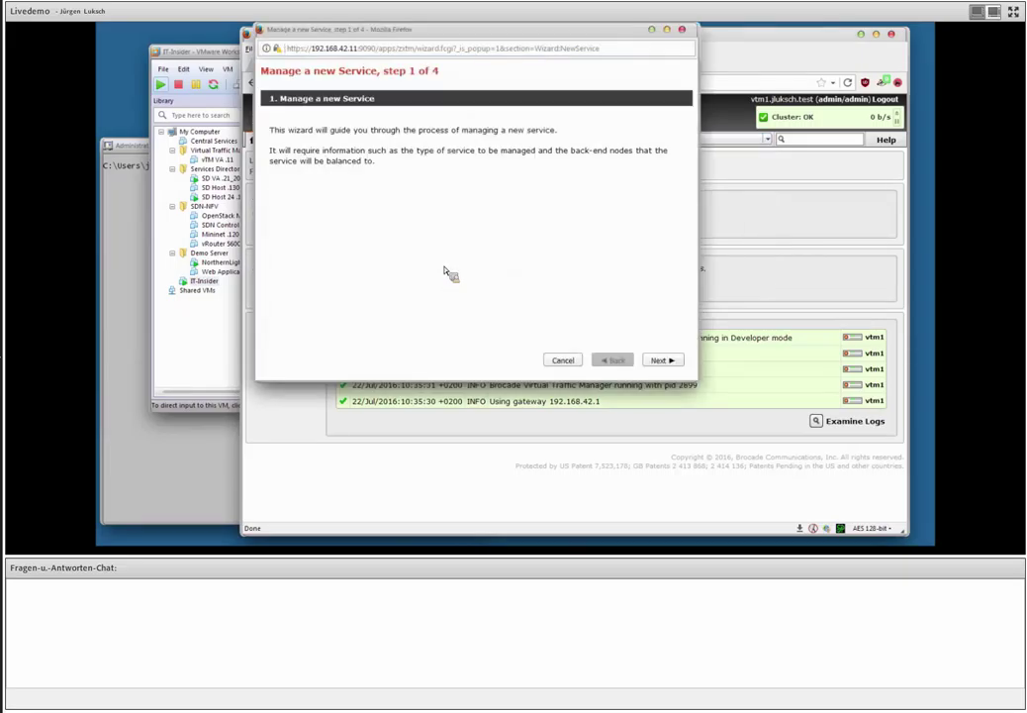
click(660, 360)
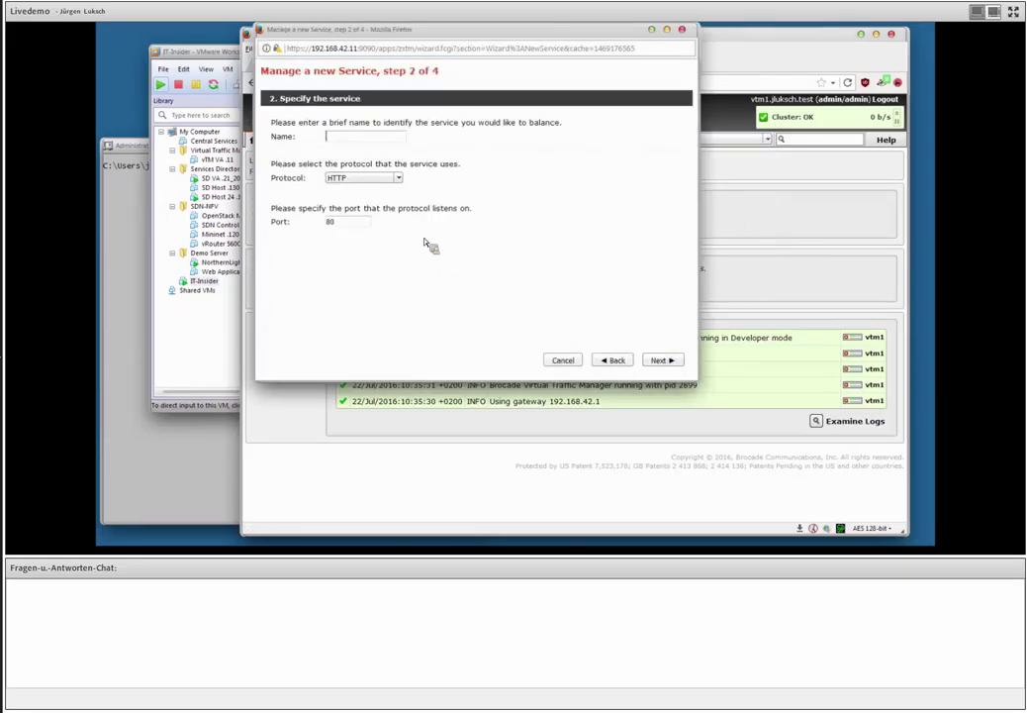
text(testweb)
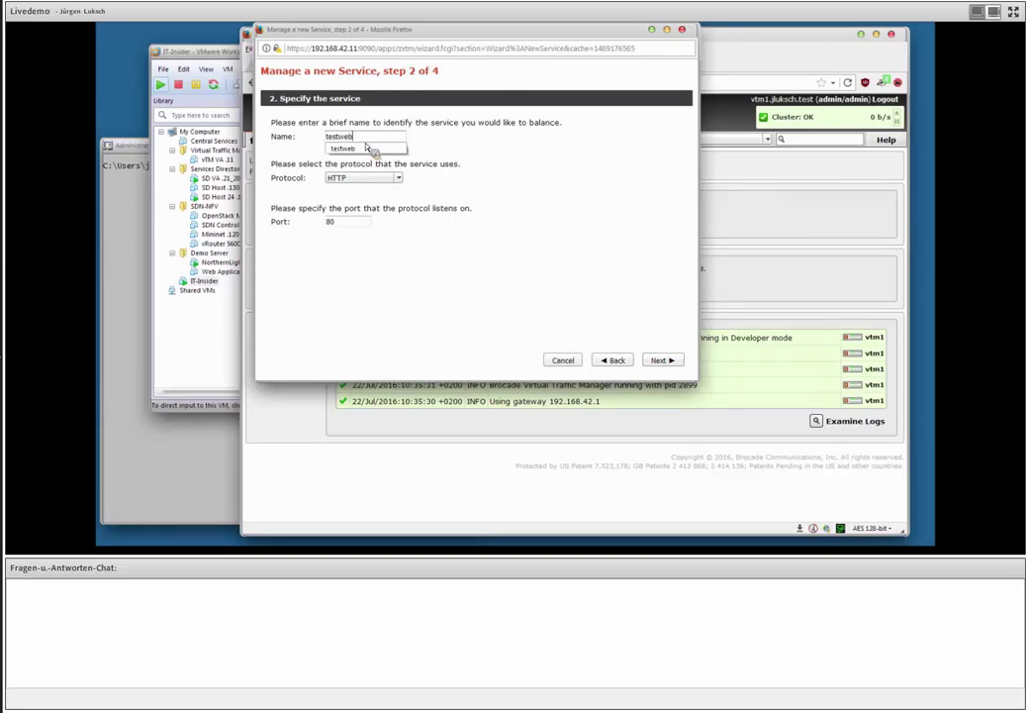
click(367, 147)
click(361, 182)
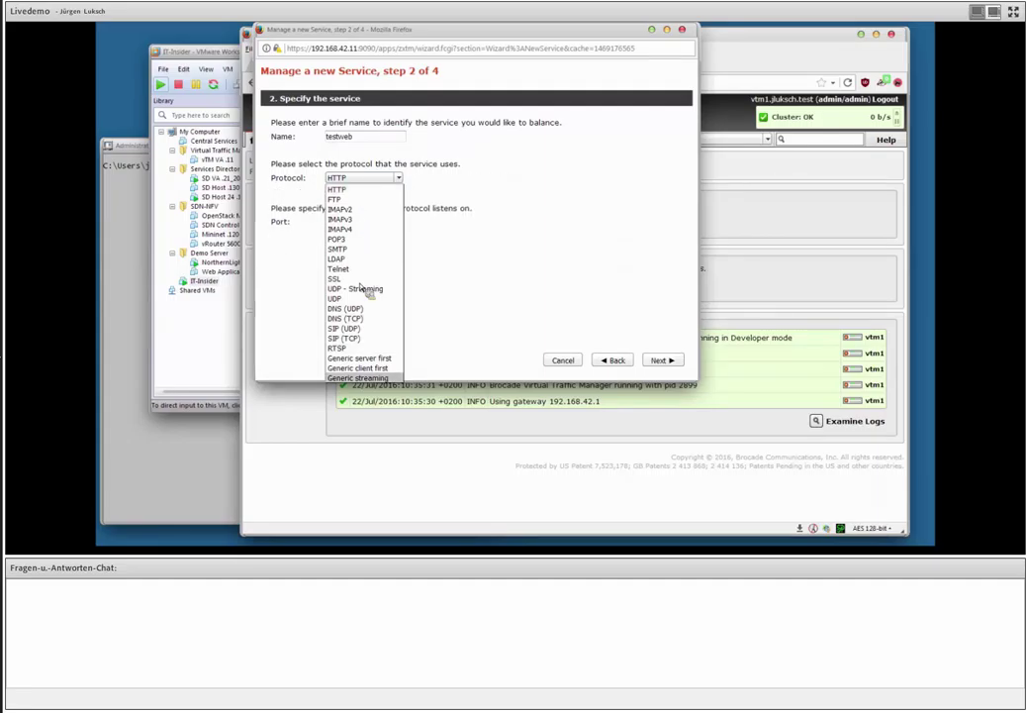
click(363, 190)
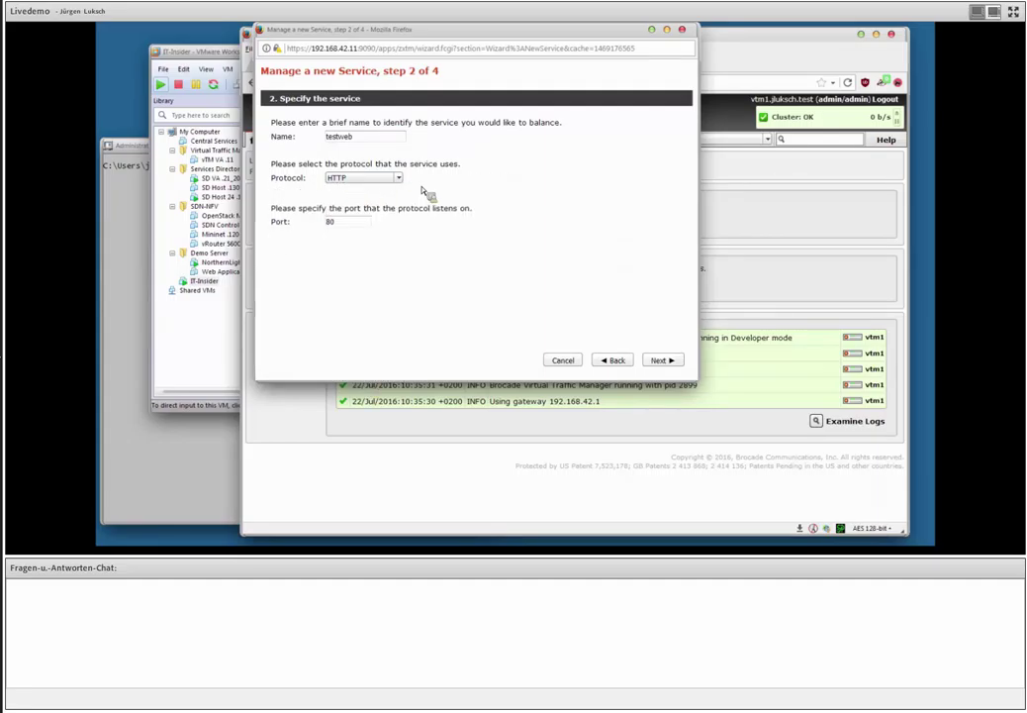
click(658, 360)
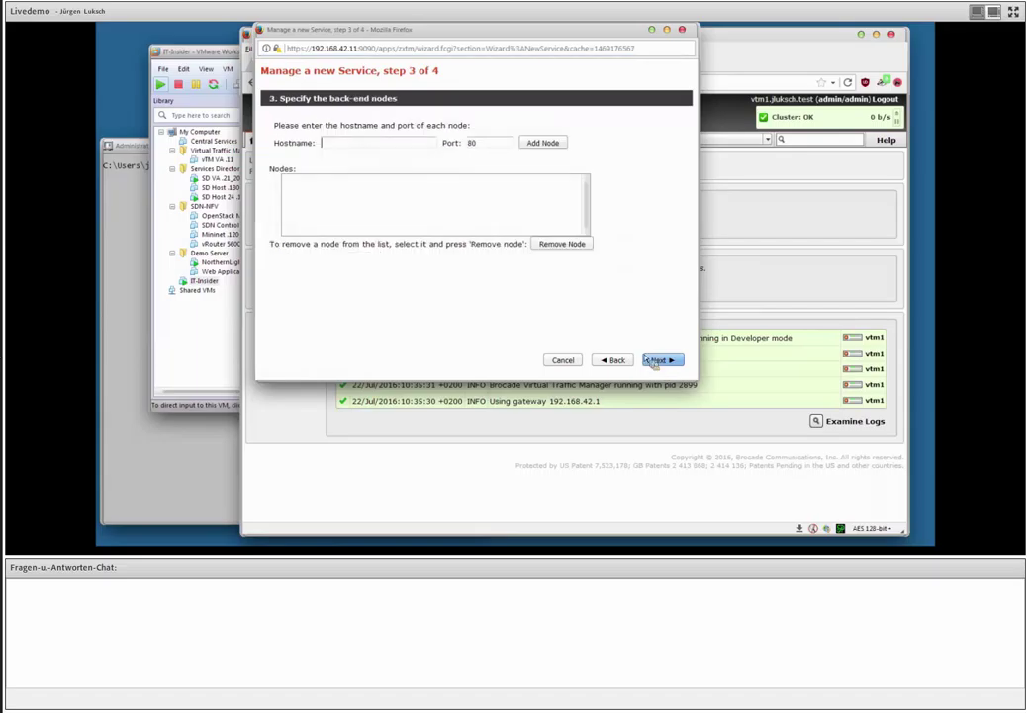
Add back-end nodes 192.168.42.117:80 and 192.168.42.118:80 and create the service.
click(378, 146)
click(384, 156)
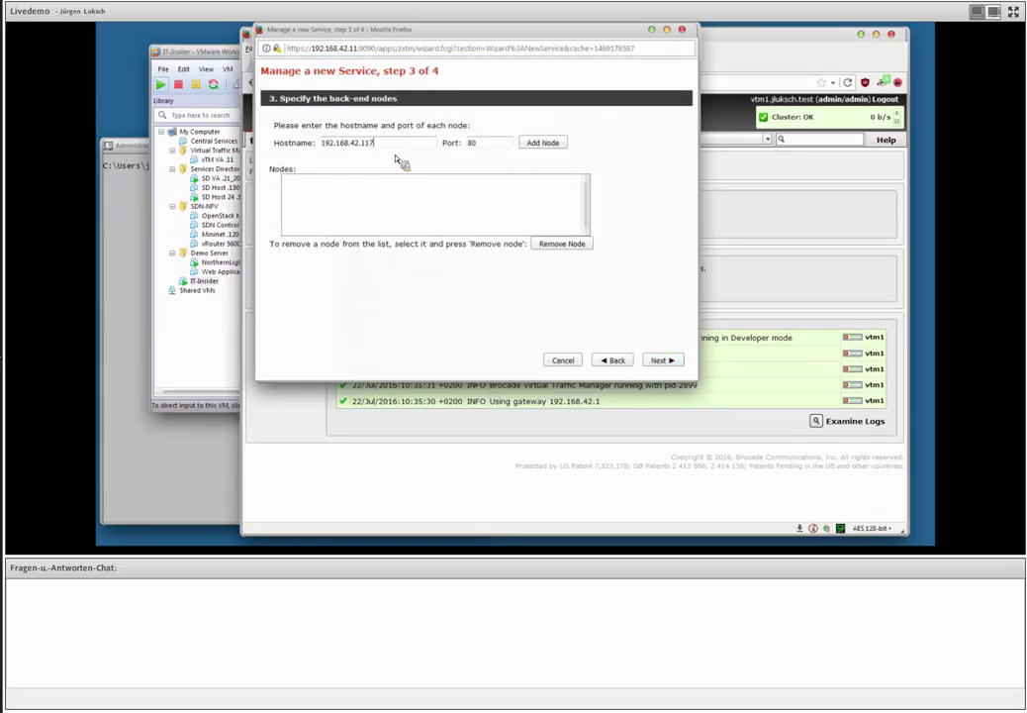
click(543, 143)
click(399, 144)
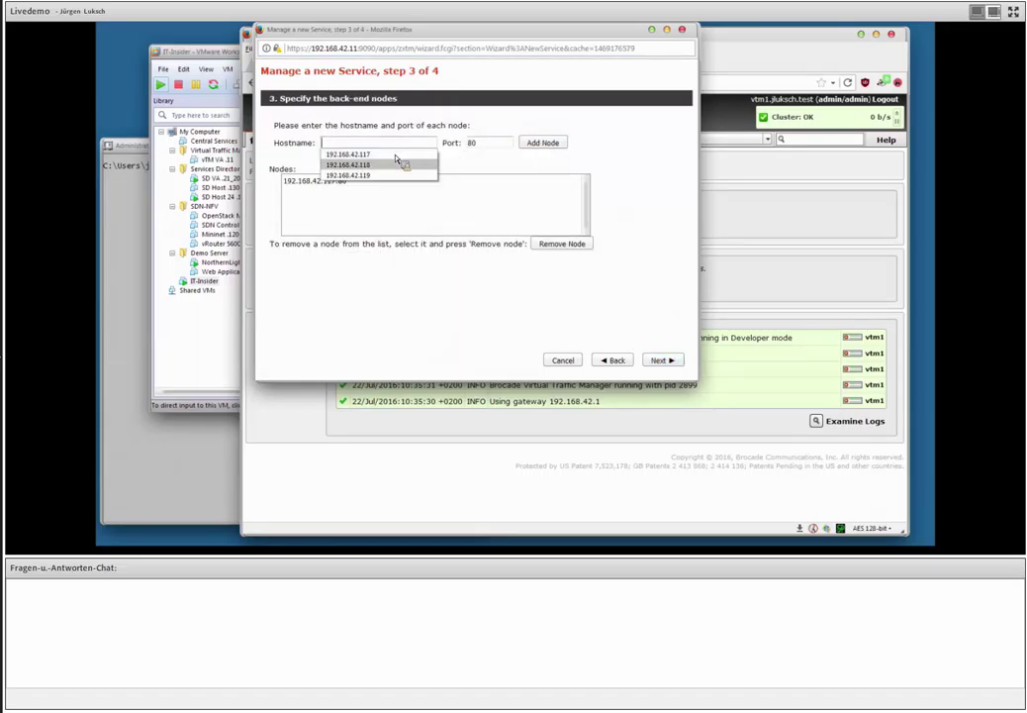
key(Escape)
key(Down)
click(396, 171)
click(542, 142)
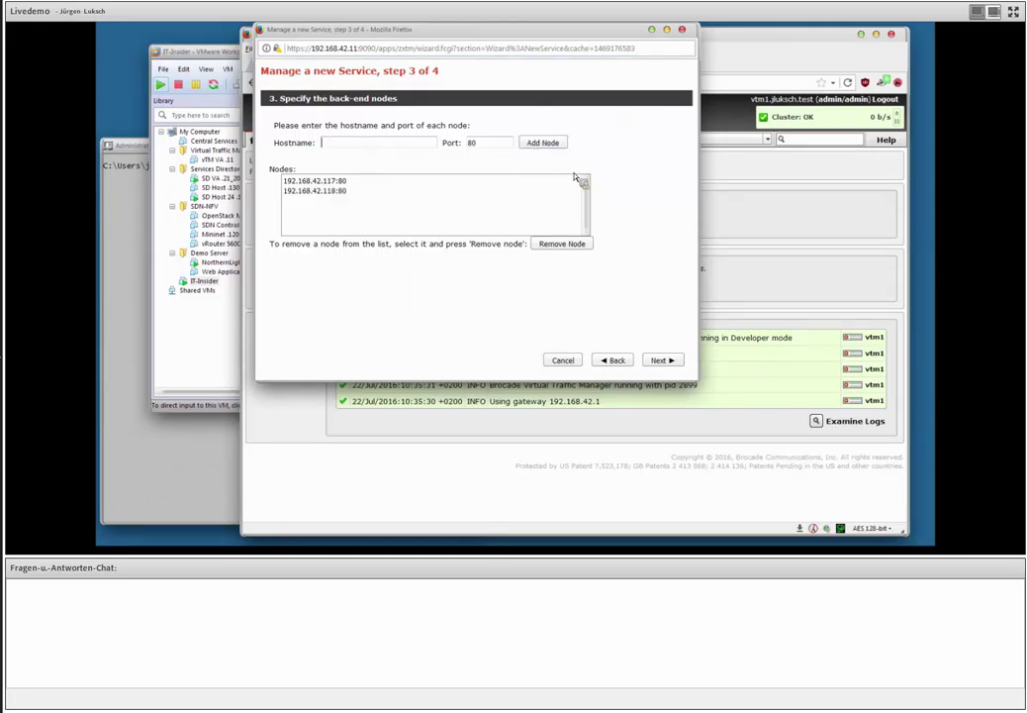
click(670, 359)
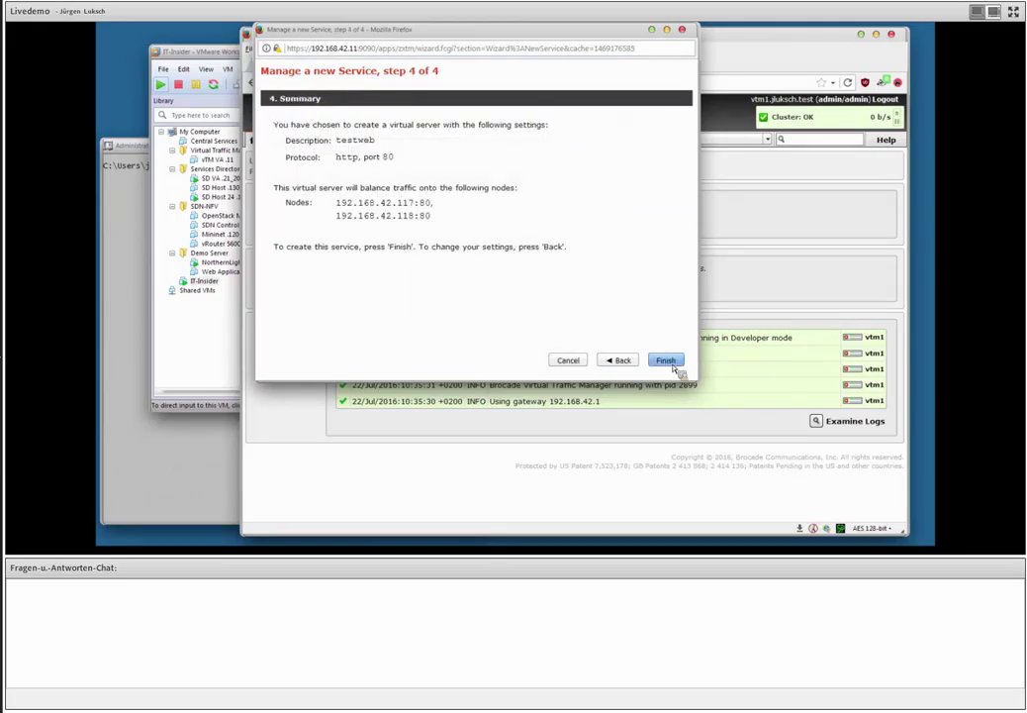
click(674, 366)
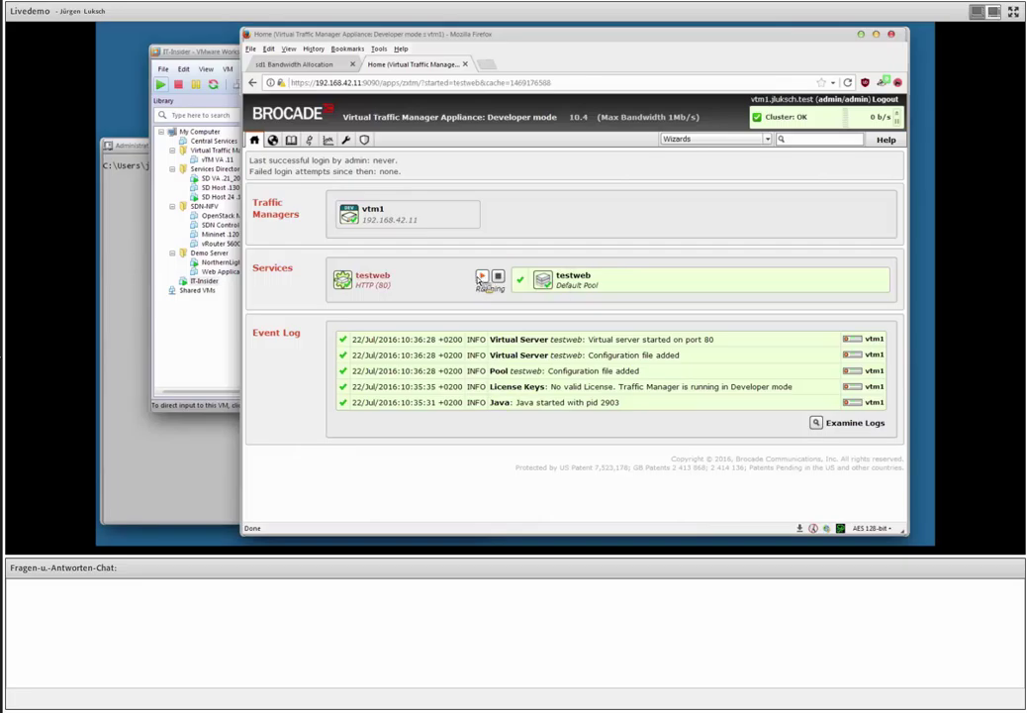
Create traffic IP group 'tip' on vtm1 with address 192.168.42.131.
click(386, 280)
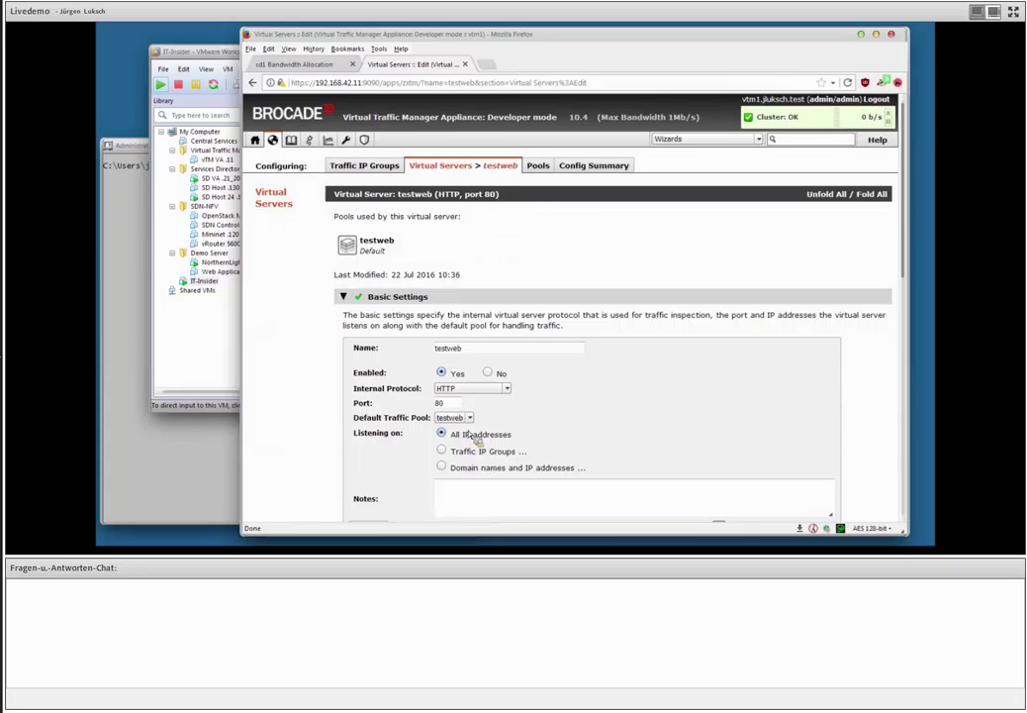
click(376, 168)
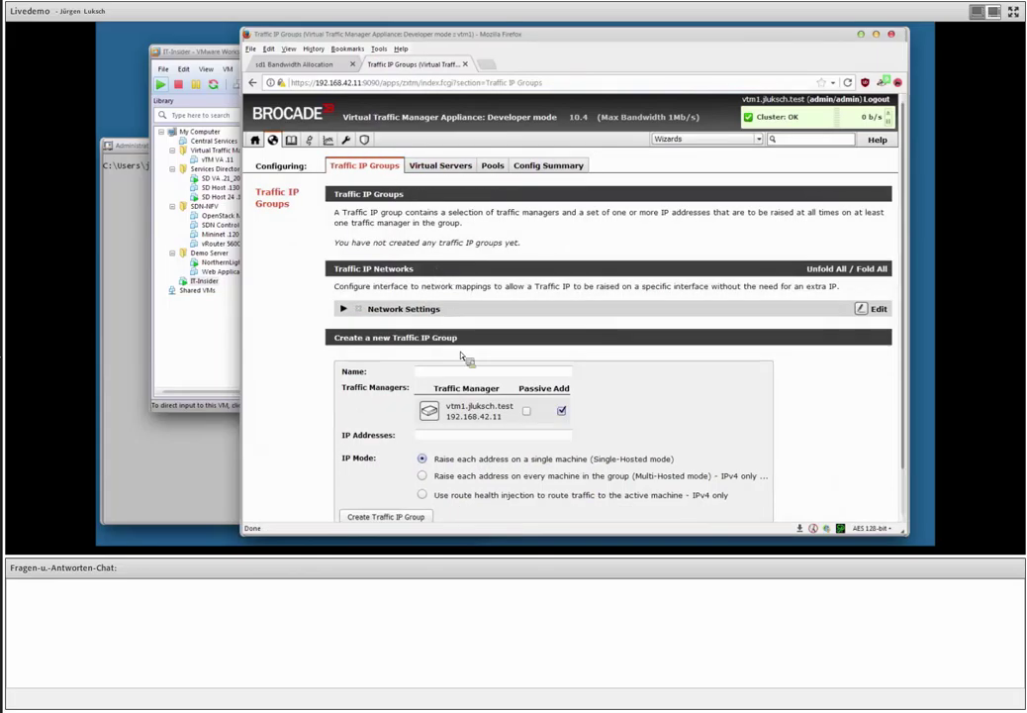
click(465, 374)
text(tip)
click(496, 438)
text(192.168)
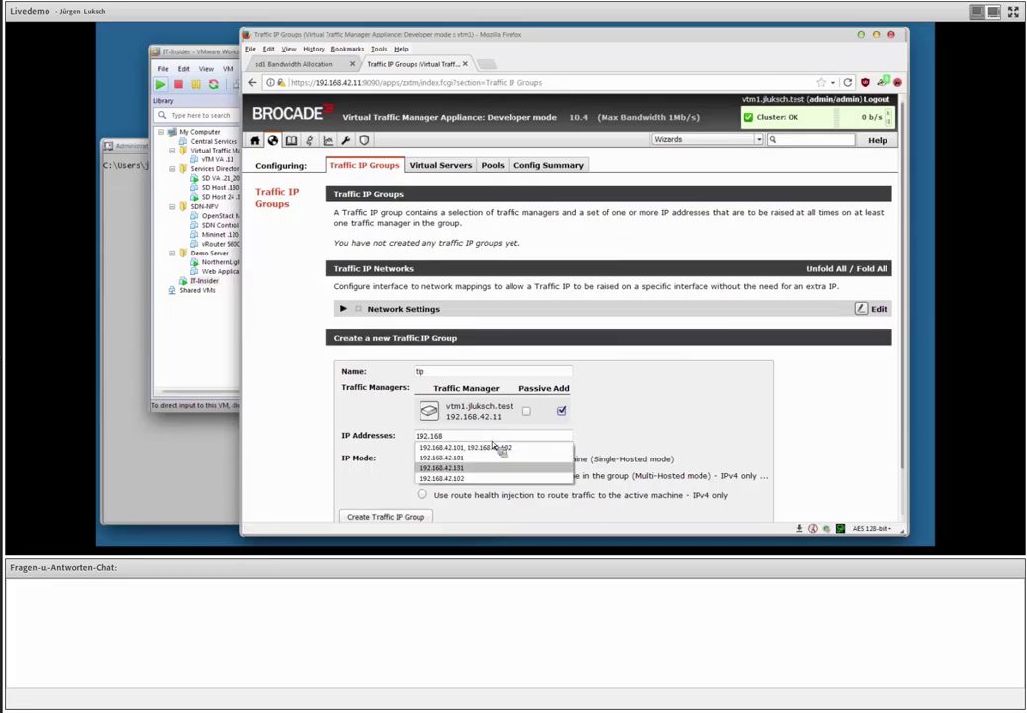
click(471, 468)
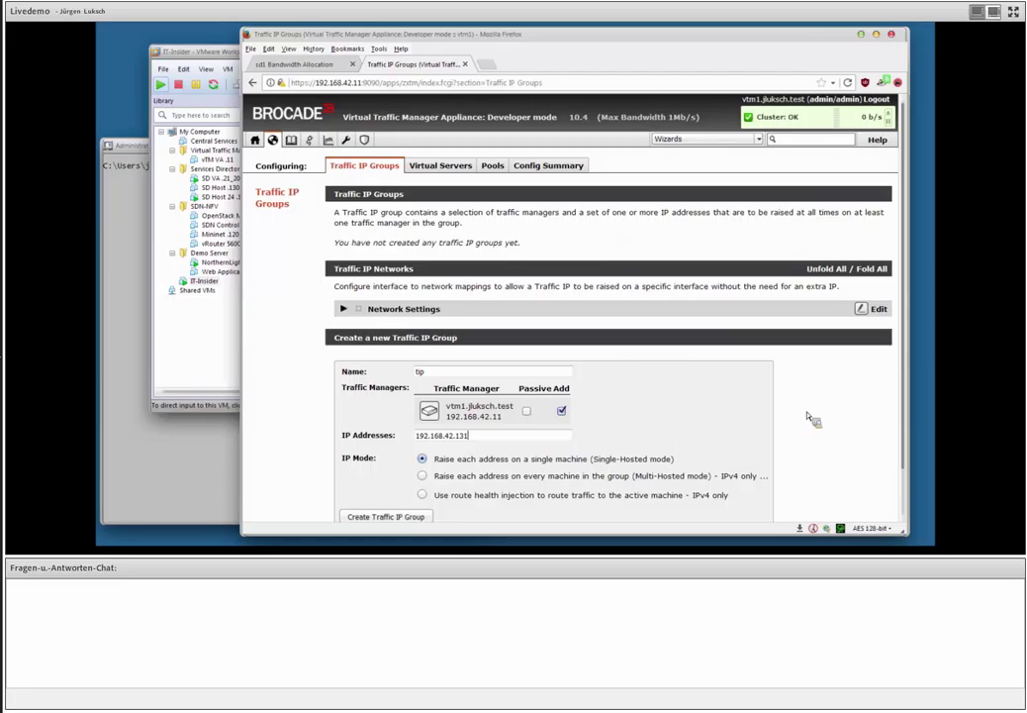
scroll(809, 419, down, 1)
click(392, 471)
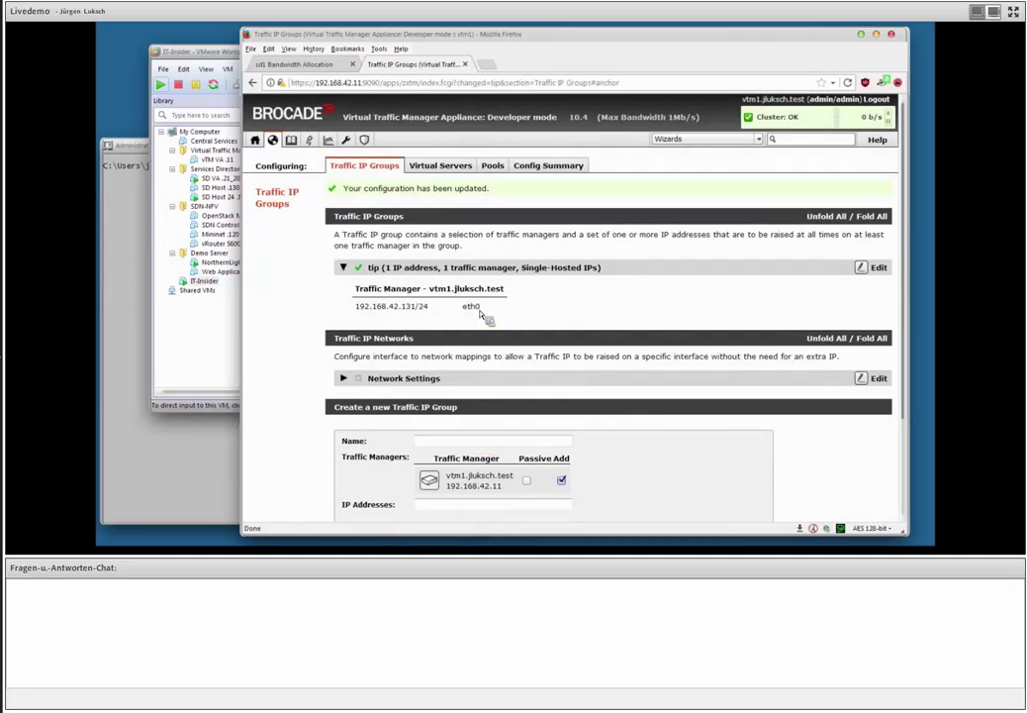
click(143, 475)
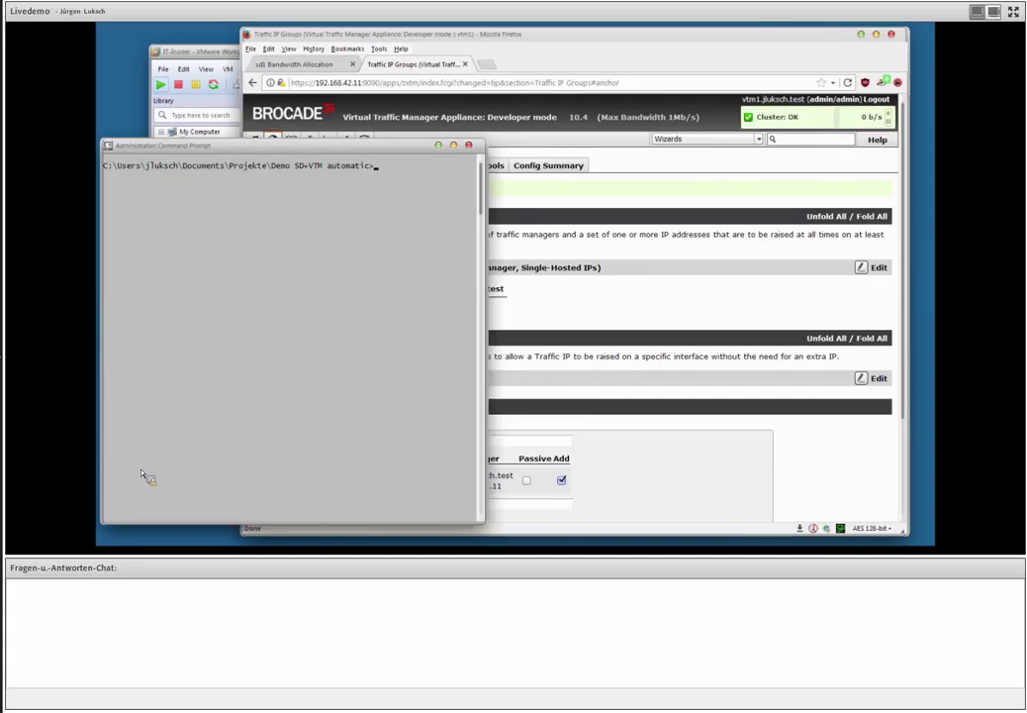
key(Up)
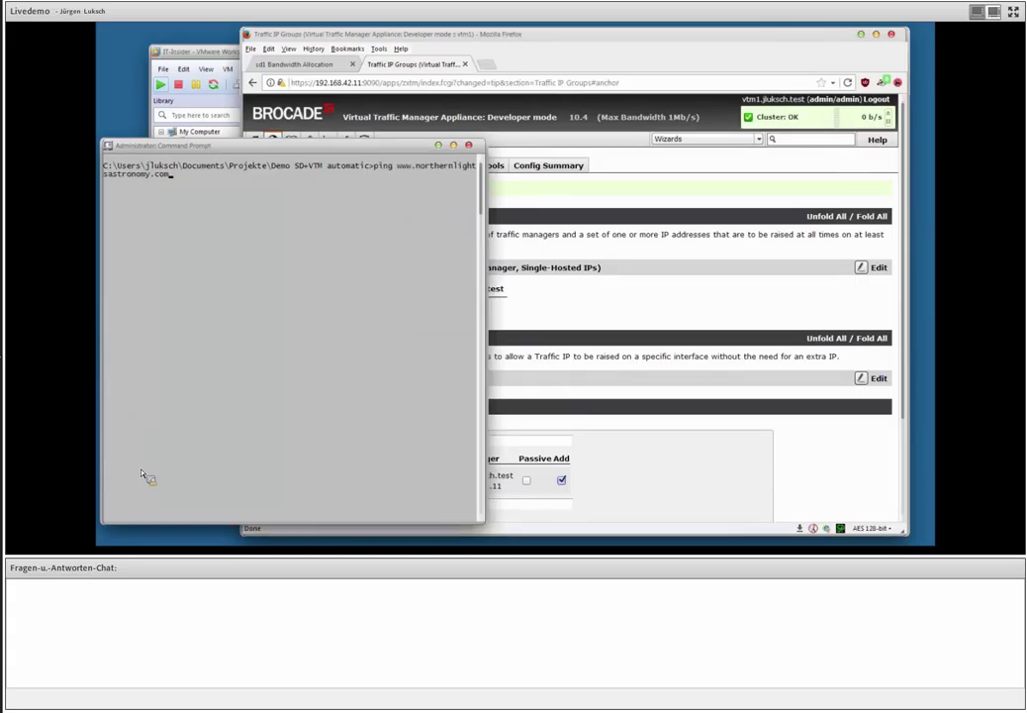
key(Return)
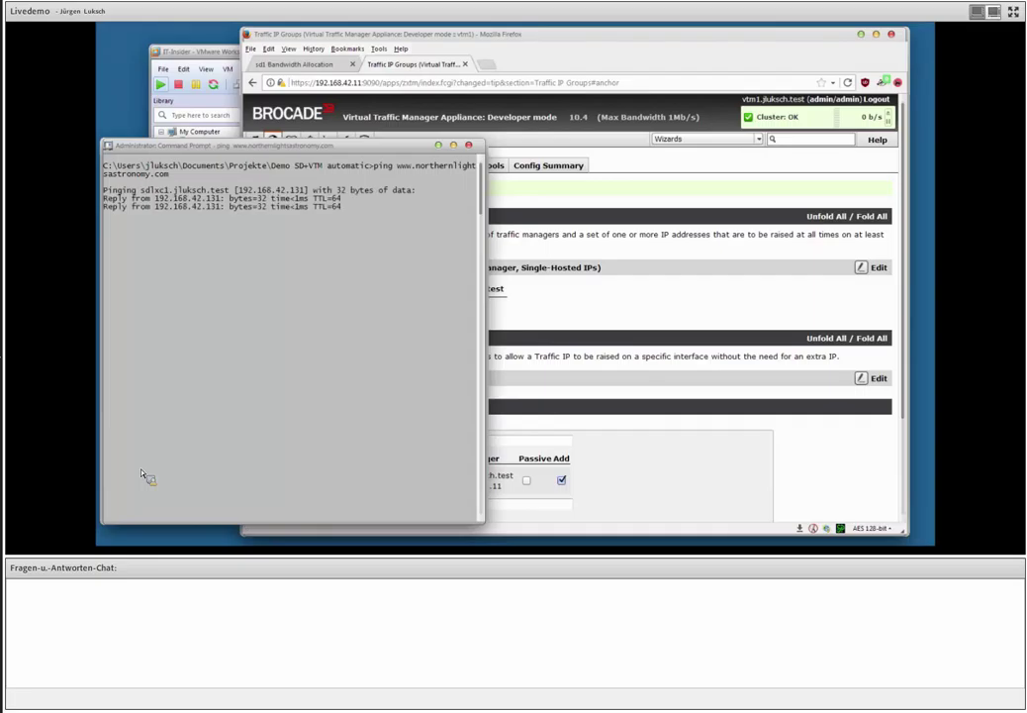
key(ctrl+c)
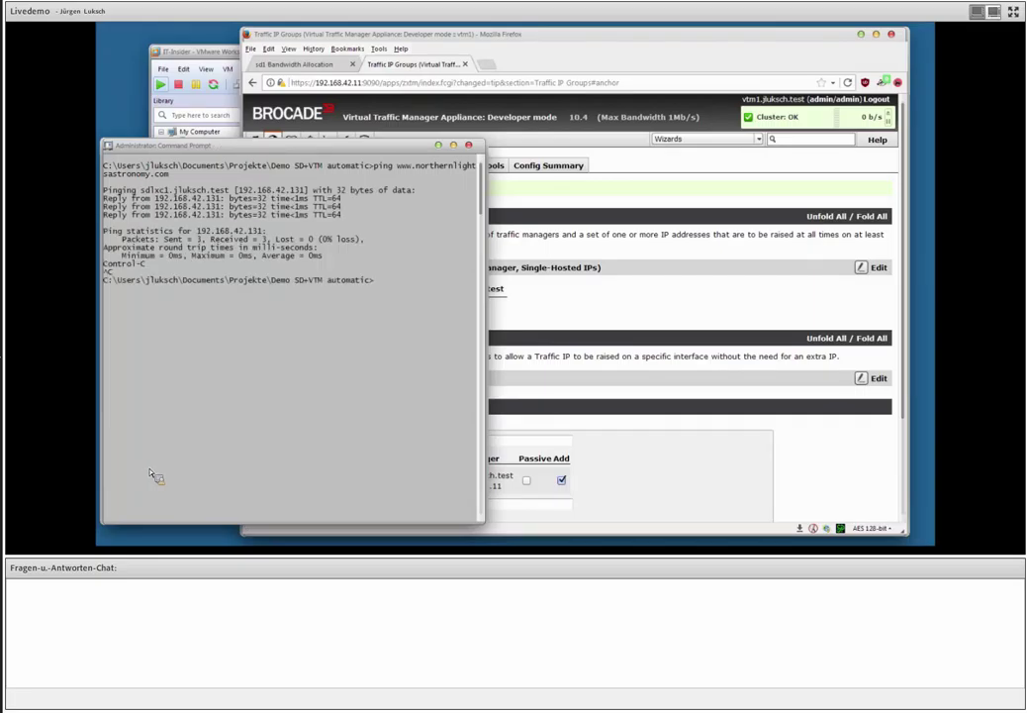
click(502, 208)
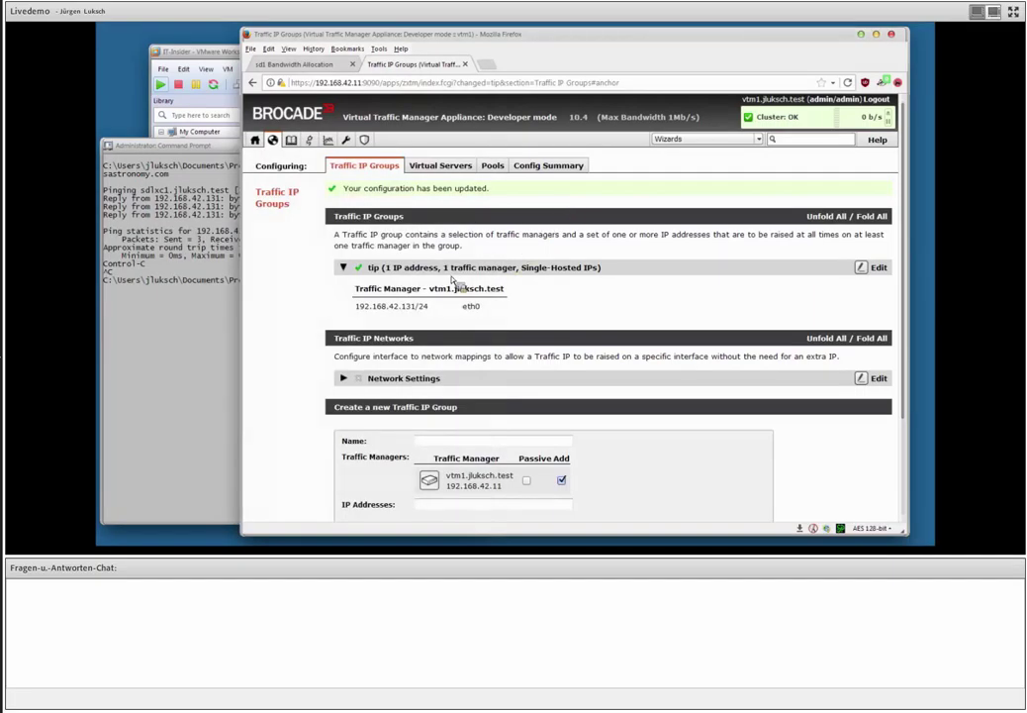
click(442, 167)
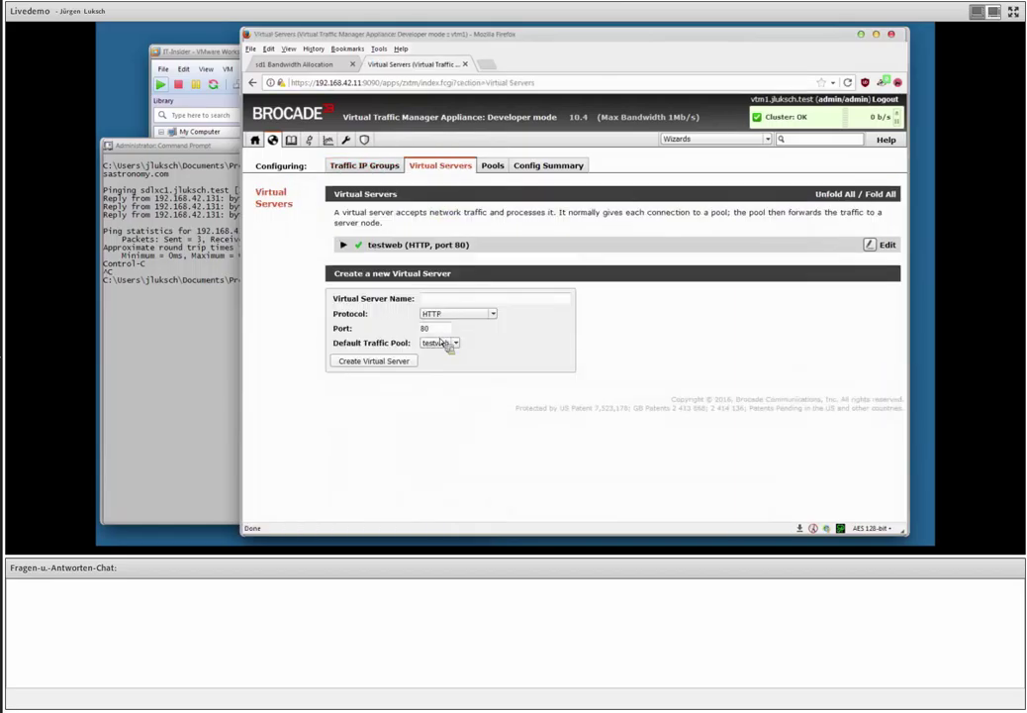
Make virtual server testweb listen on the tip traffic IP group and save.
click(416, 245)
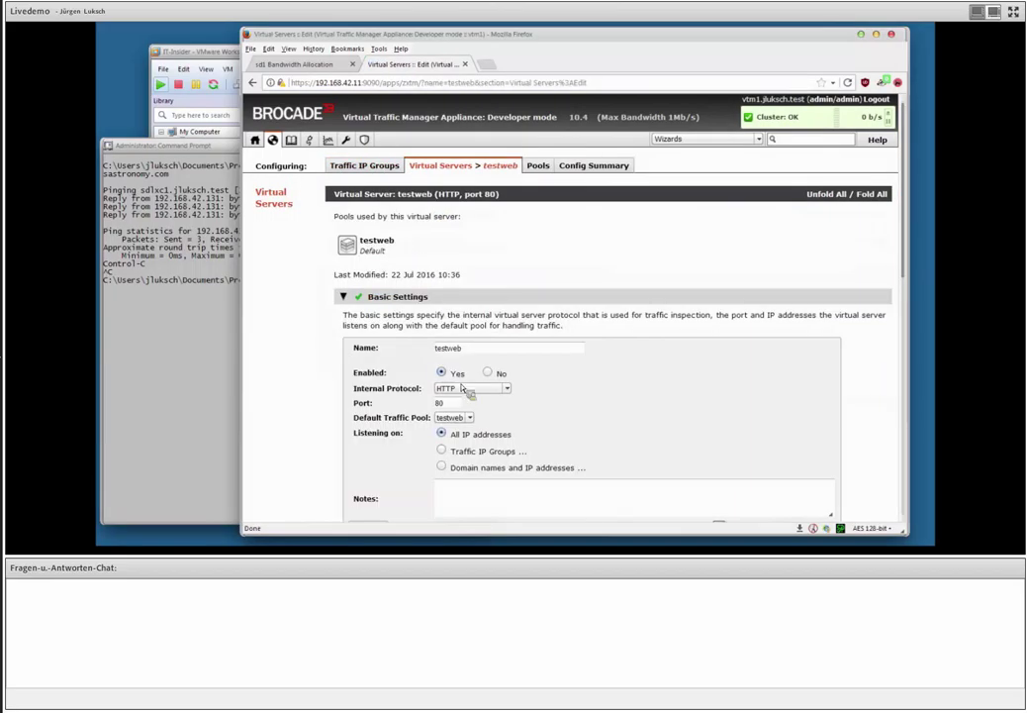
click(480, 454)
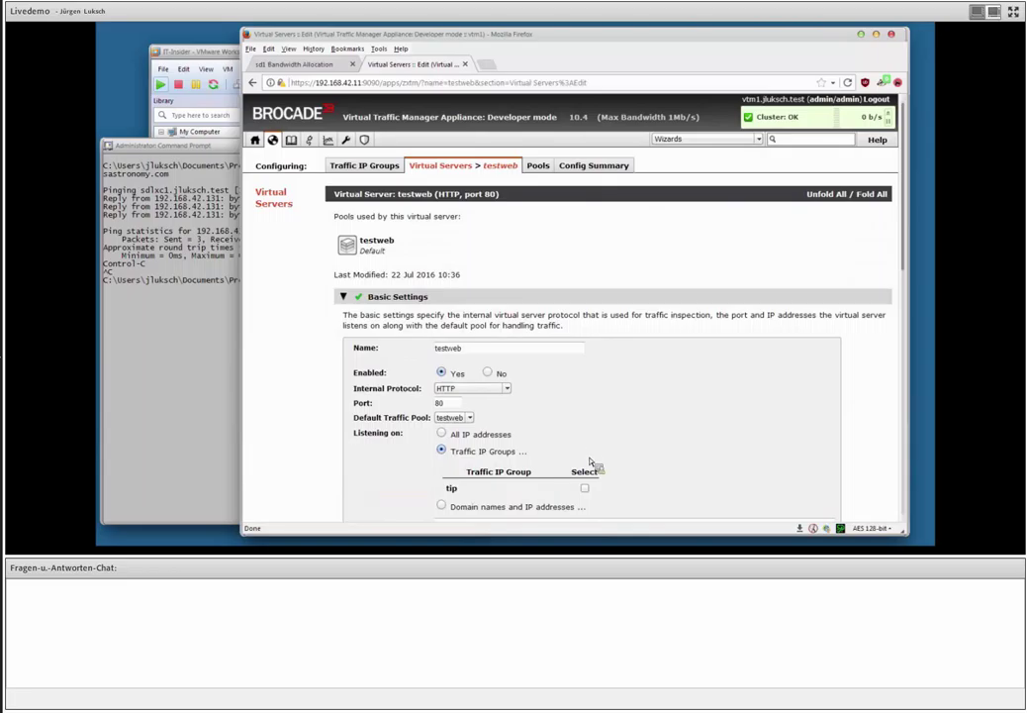
click(585, 488)
scroll(614, 448, down, 3)
scroll(614, 449, down, 3)
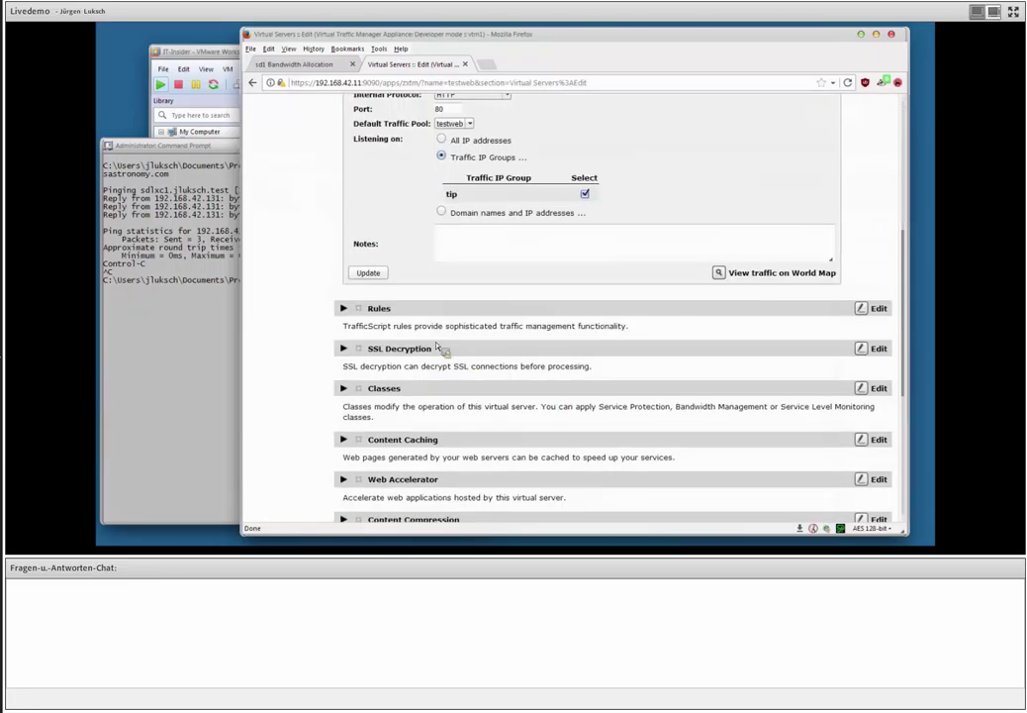
click(380, 277)
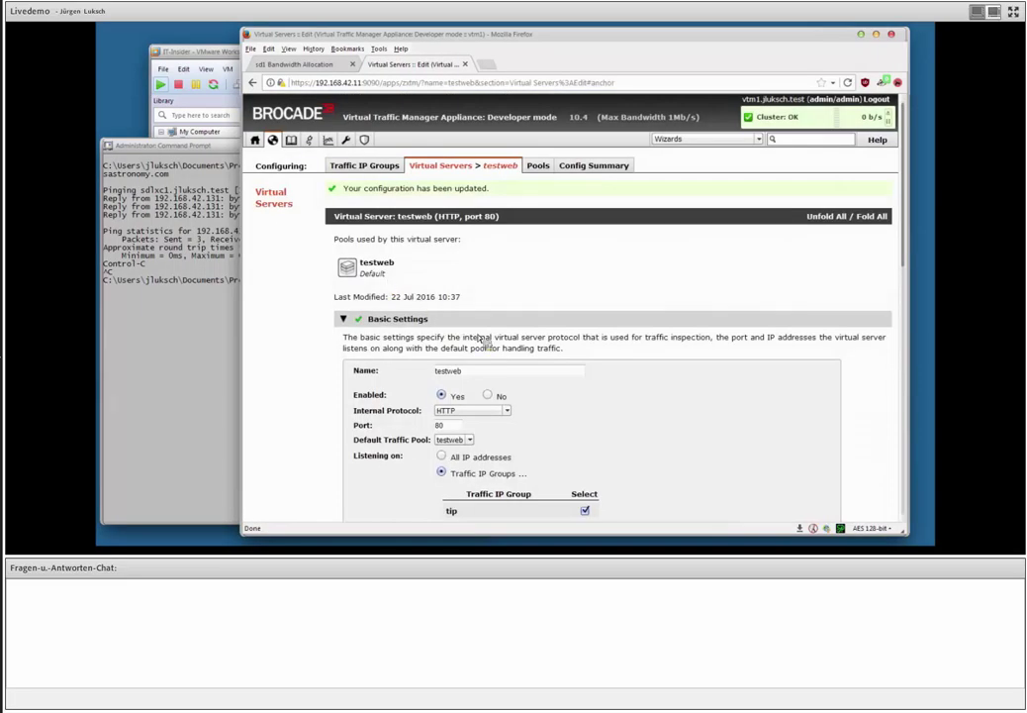
Enable request tracing in testweb's connection analytics and save the change.
scroll(534, 372, down, 9)
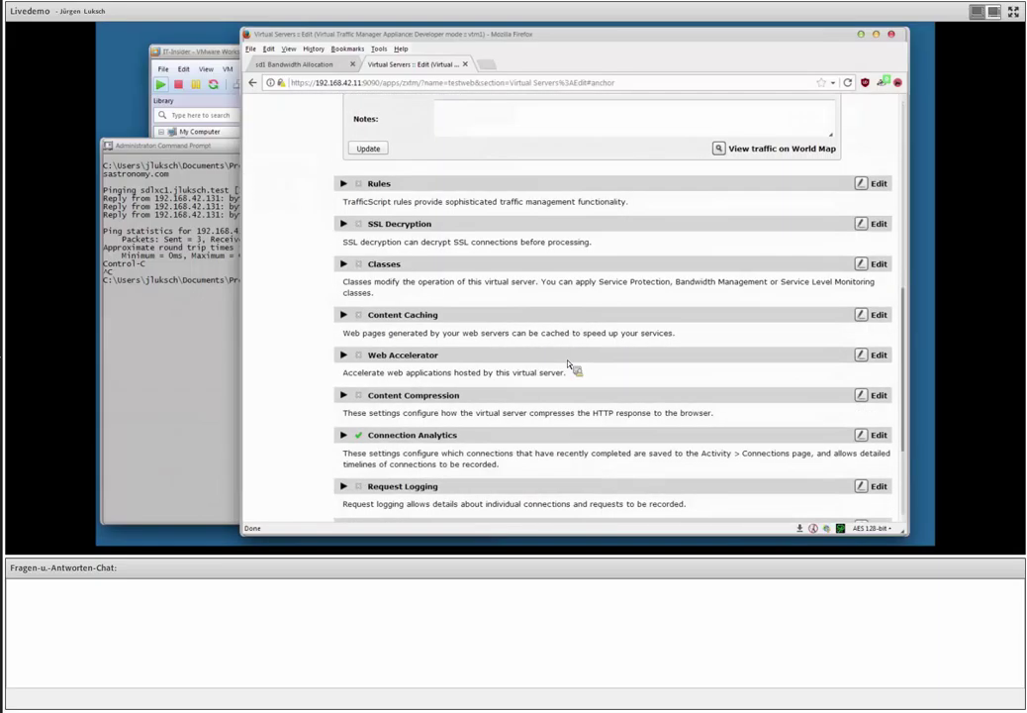
click(440, 434)
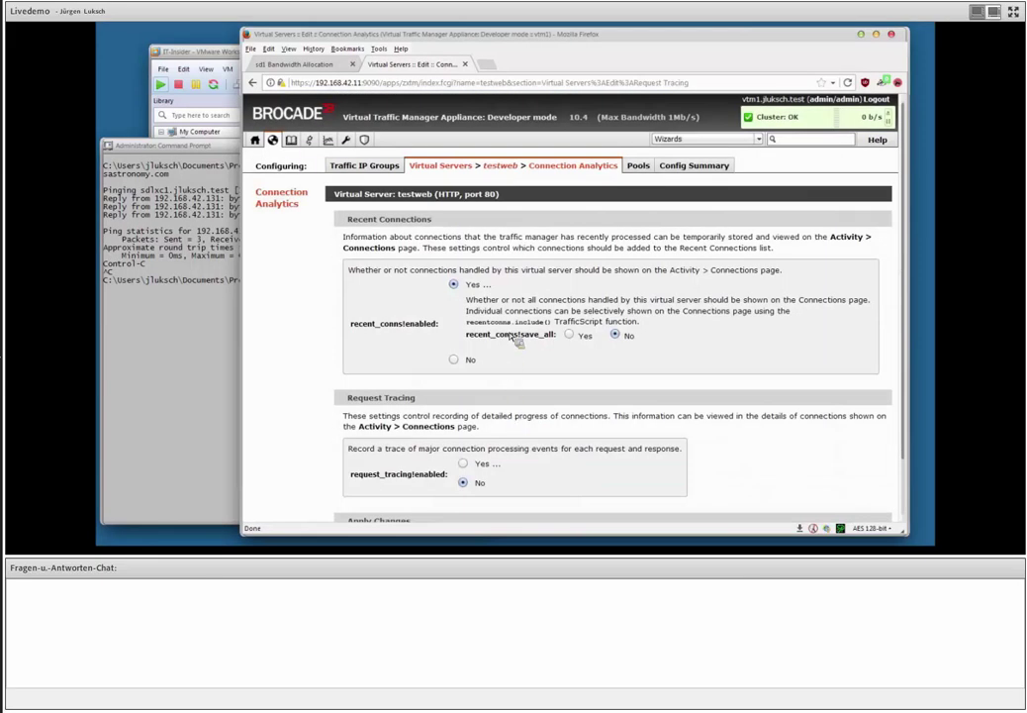
click(463, 462)
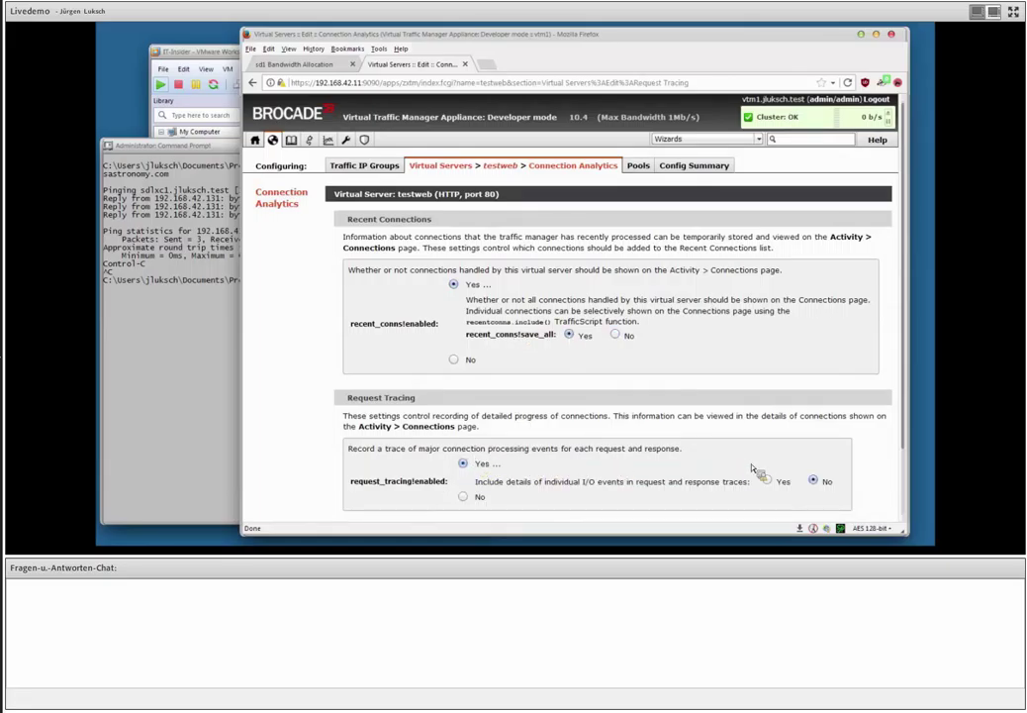
scroll(738, 470, down, 2)
click(368, 481)
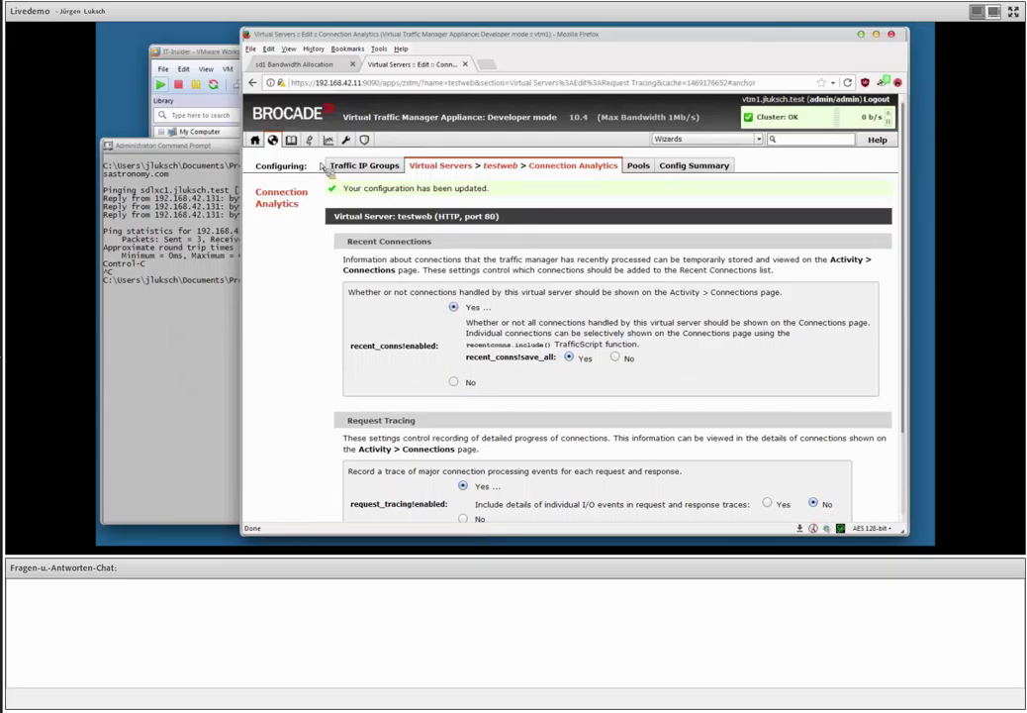
click(256, 140)
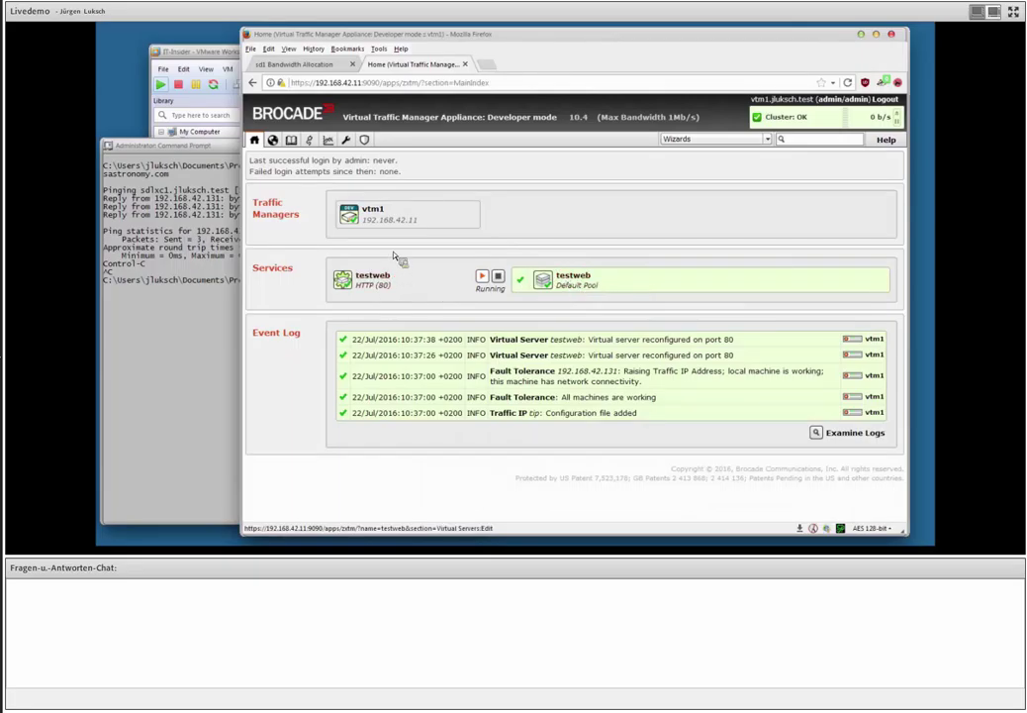
click(486, 64)
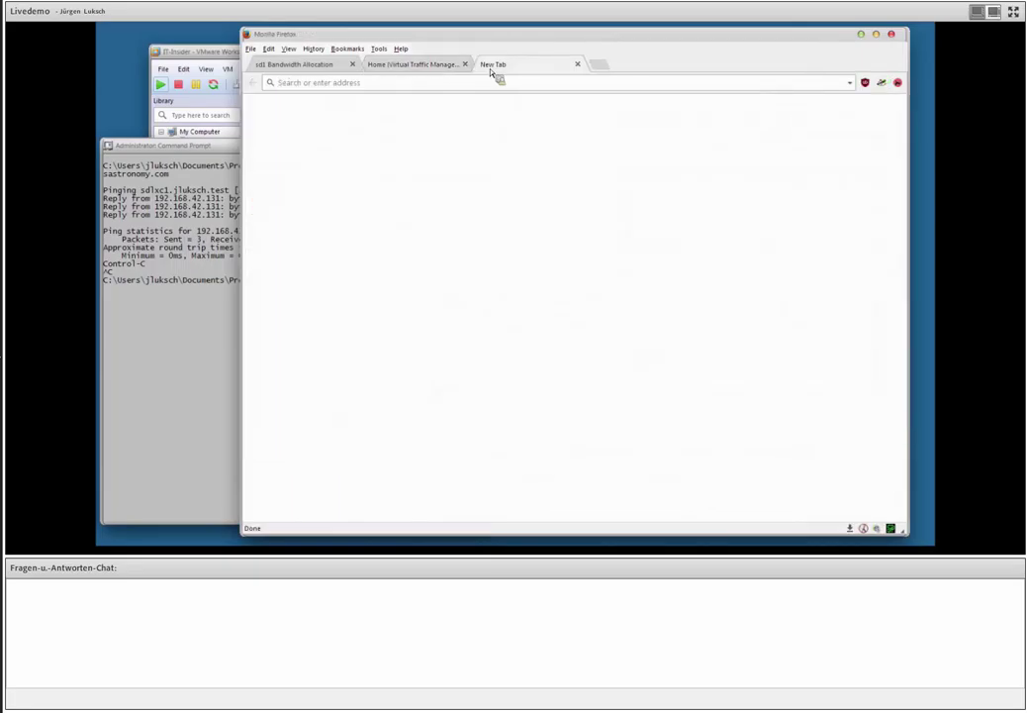
text(www.northernlightsastronomy.com/)
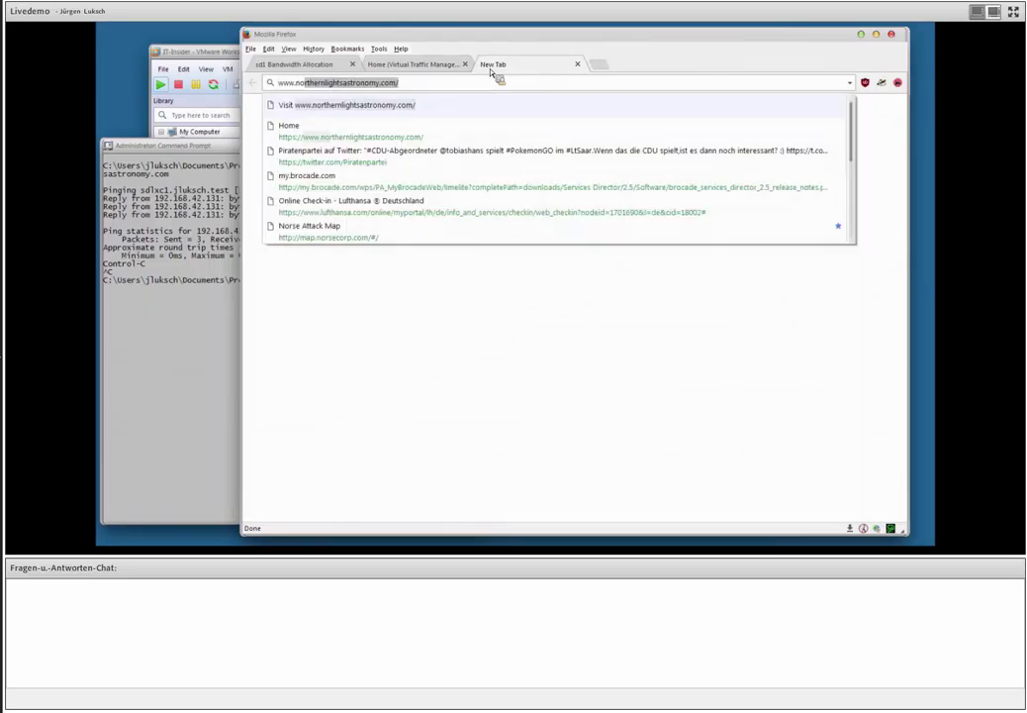
key(Return)
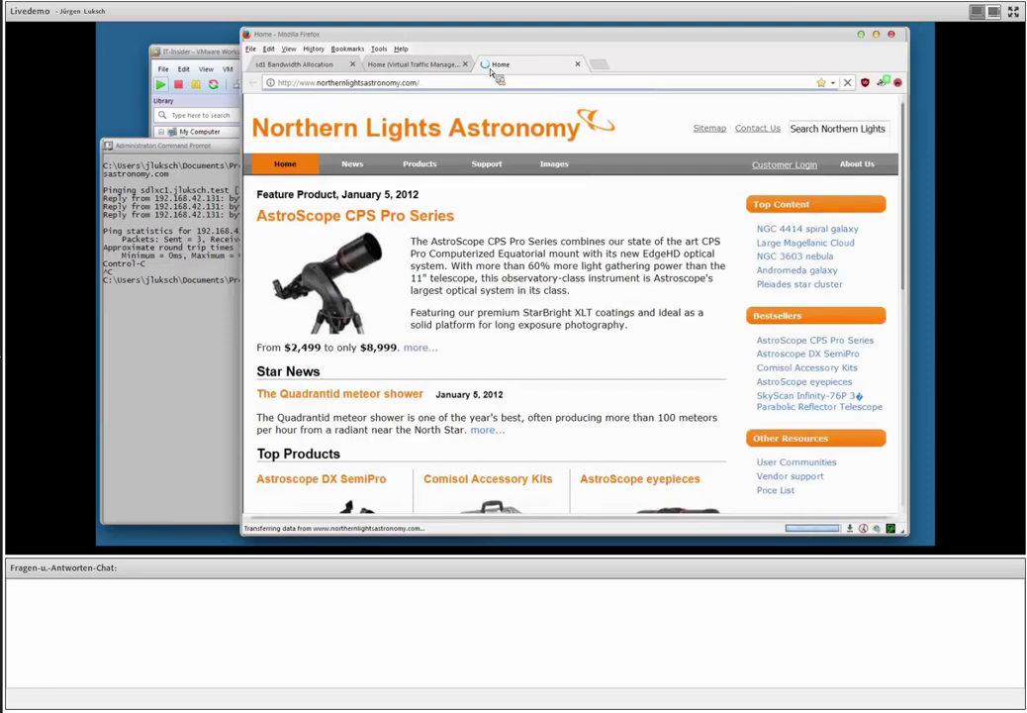
scroll(520, 184, down, 1)
scroll(522, 186, up, 1)
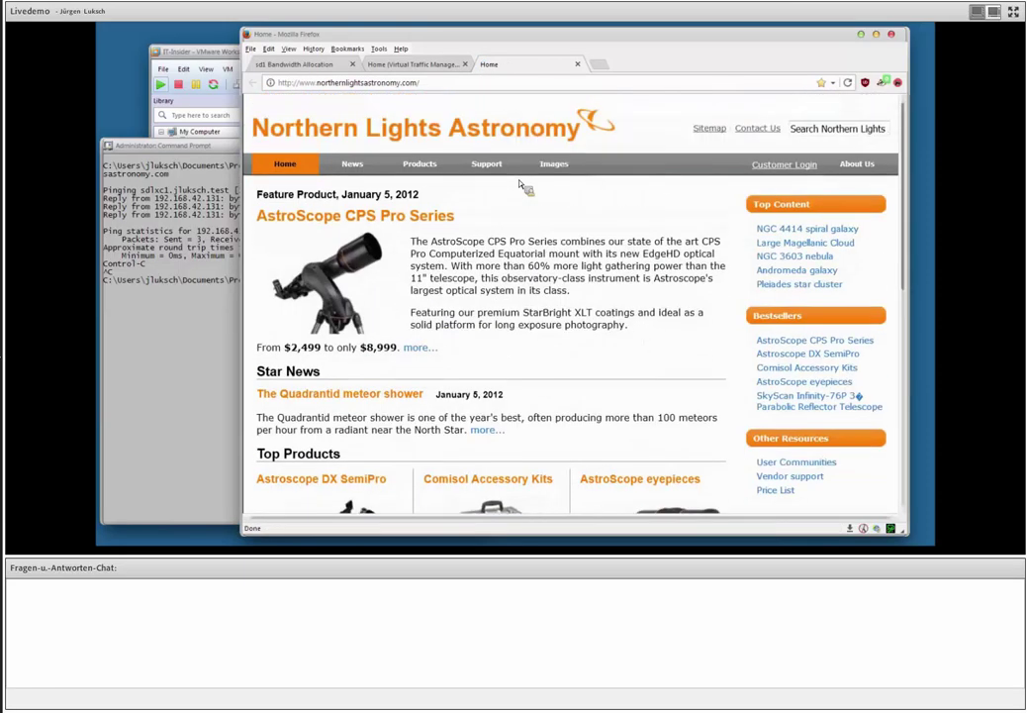
Watch Current Activity while reloading the site, then list the resulting connections.
click(425, 65)
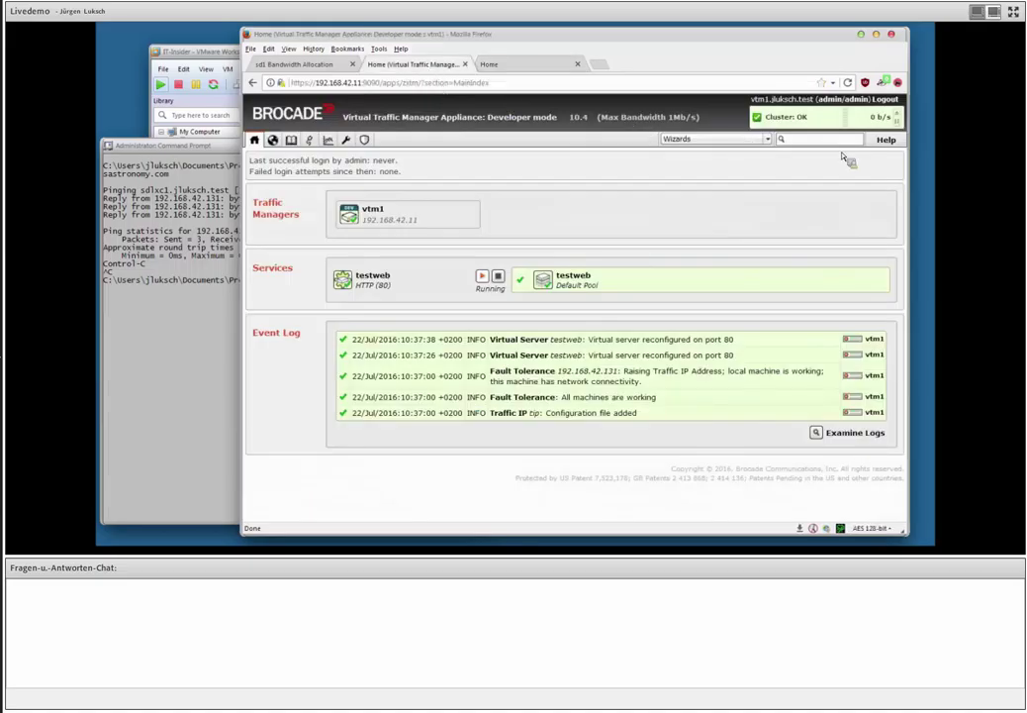
click(332, 140)
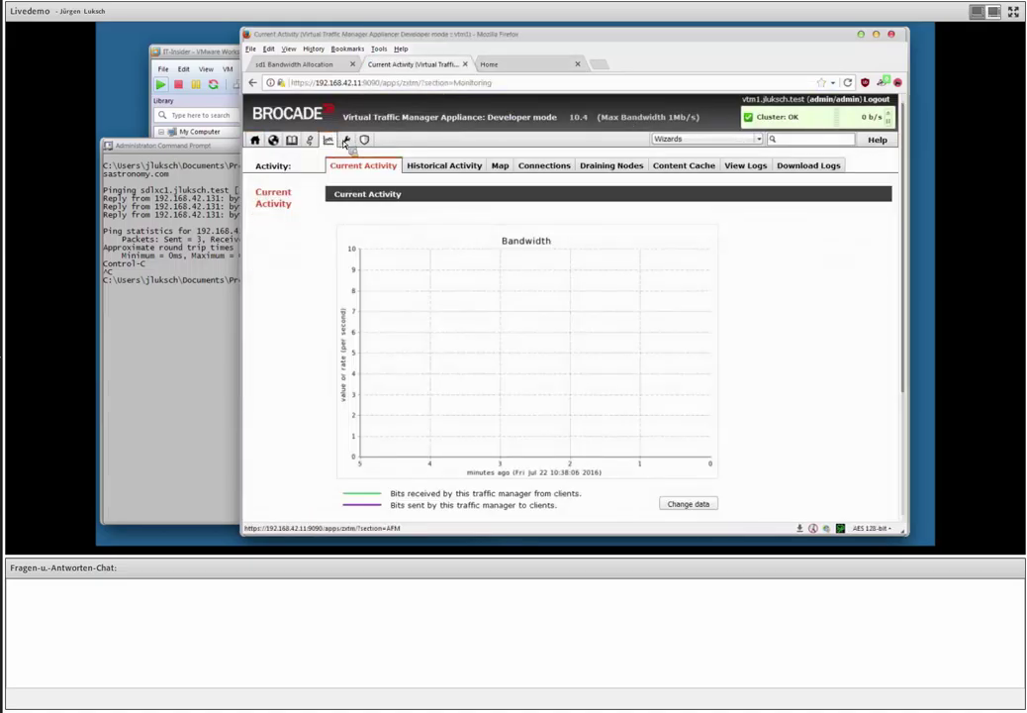
click(499, 64)
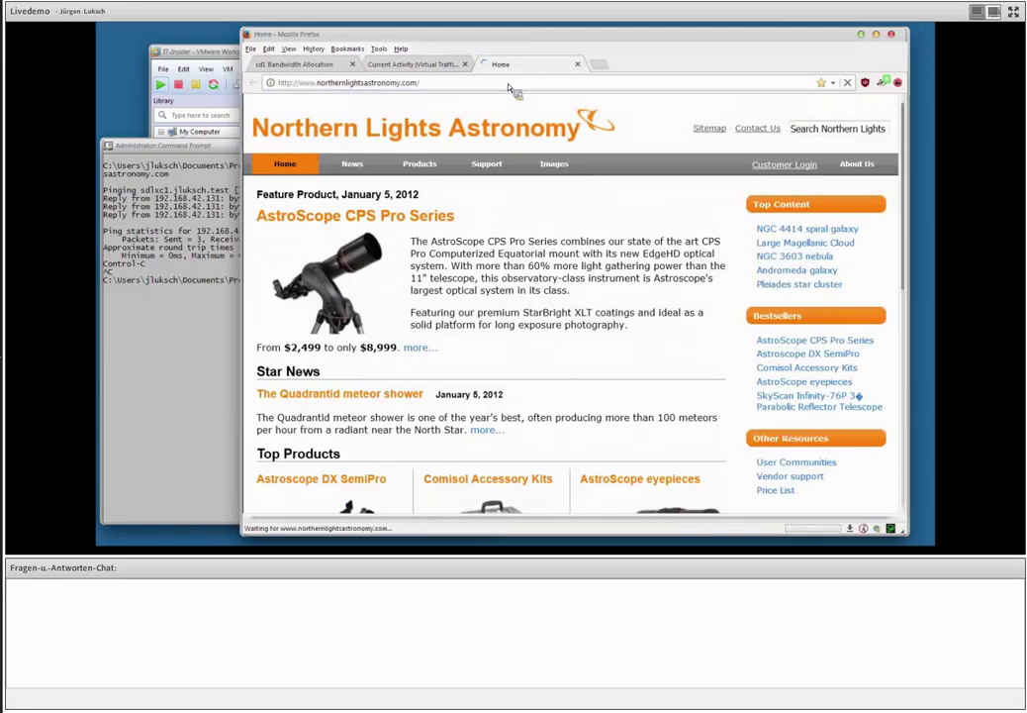
click(420, 65)
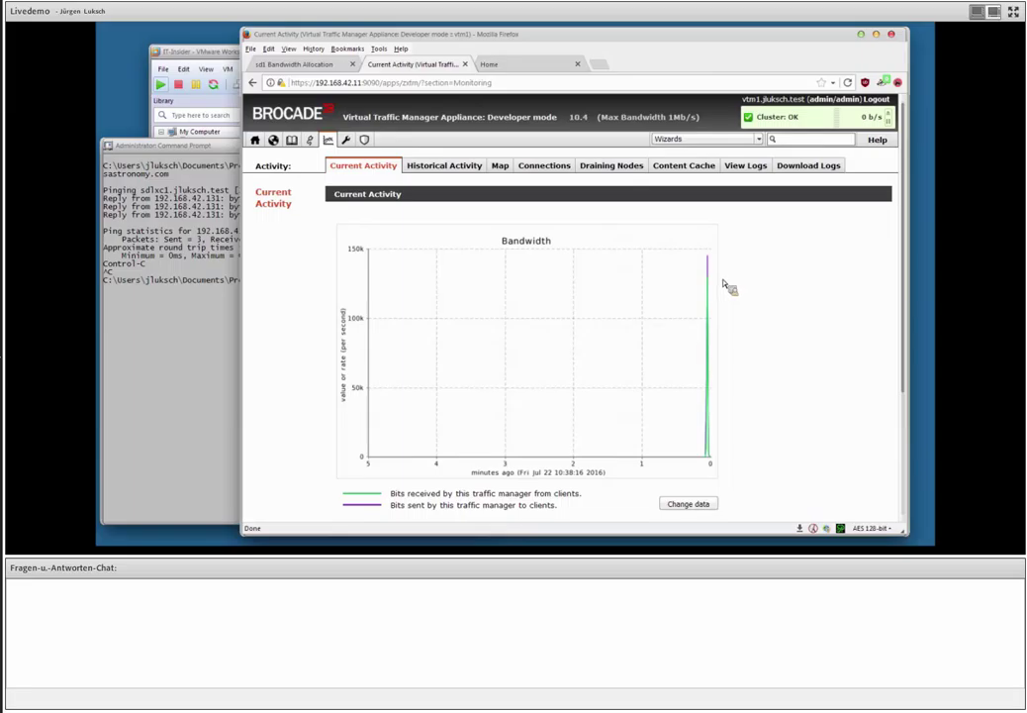
click(545, 166)
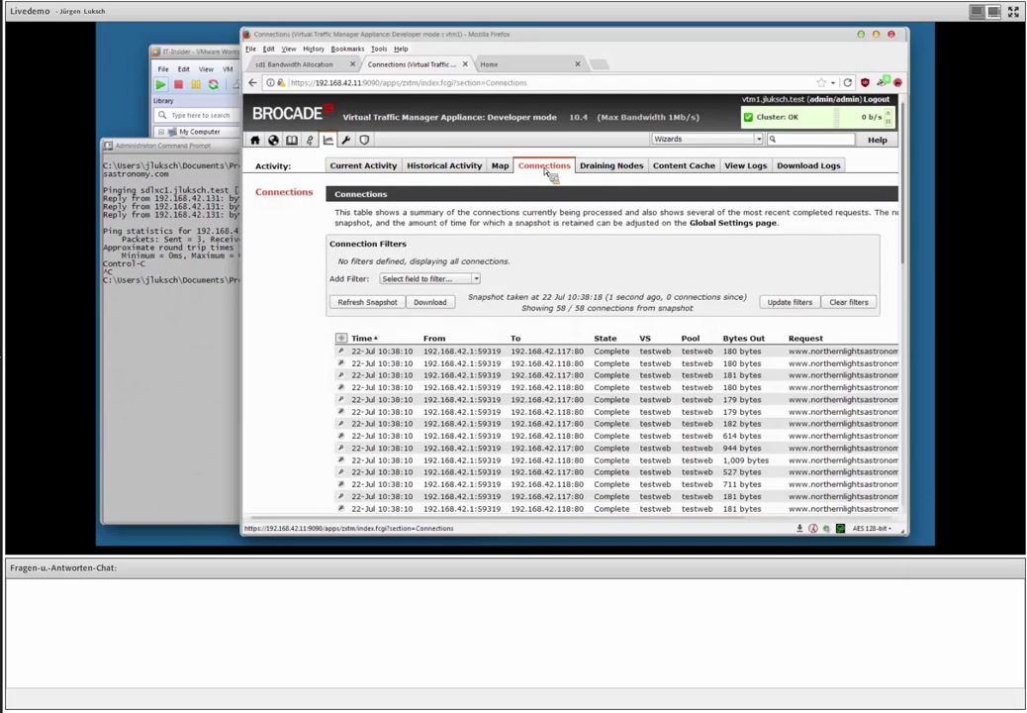
Show the details of the 3,668-byte testweb connection.
scroll(457, 334, down, 5)
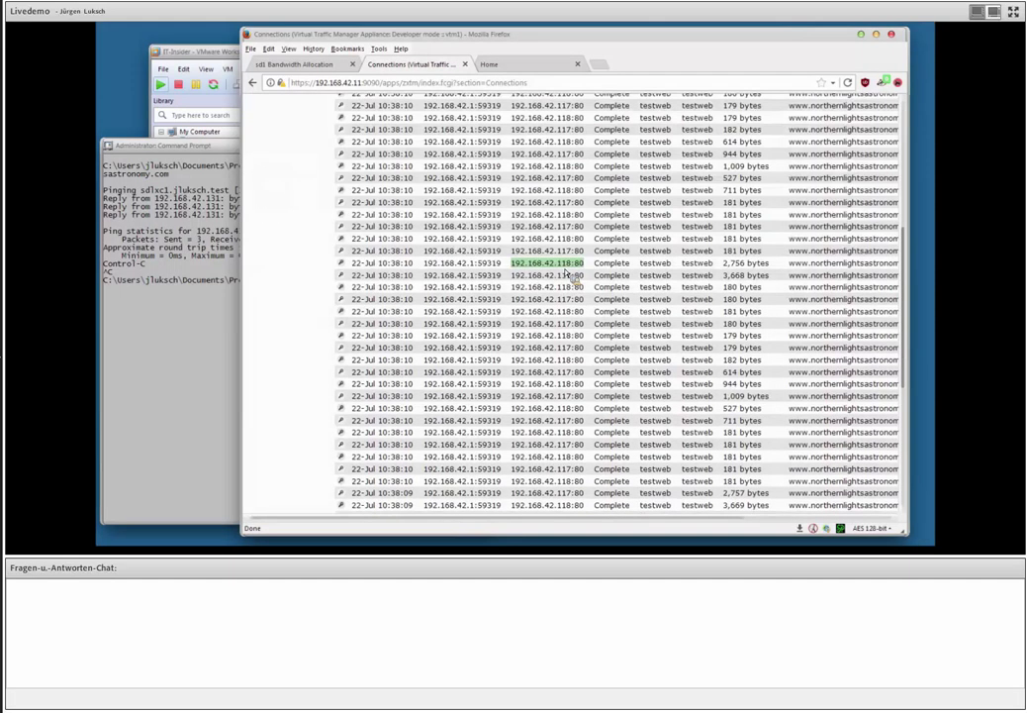
drag(435, 517, 562, 520)
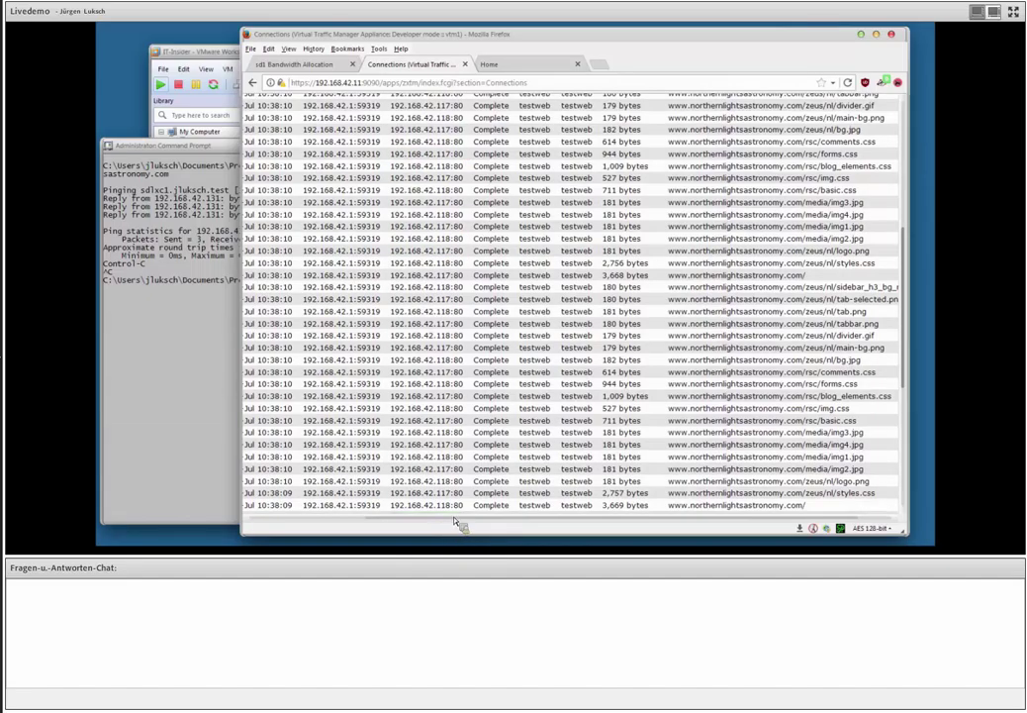
drag(460, 519, 360, 525)
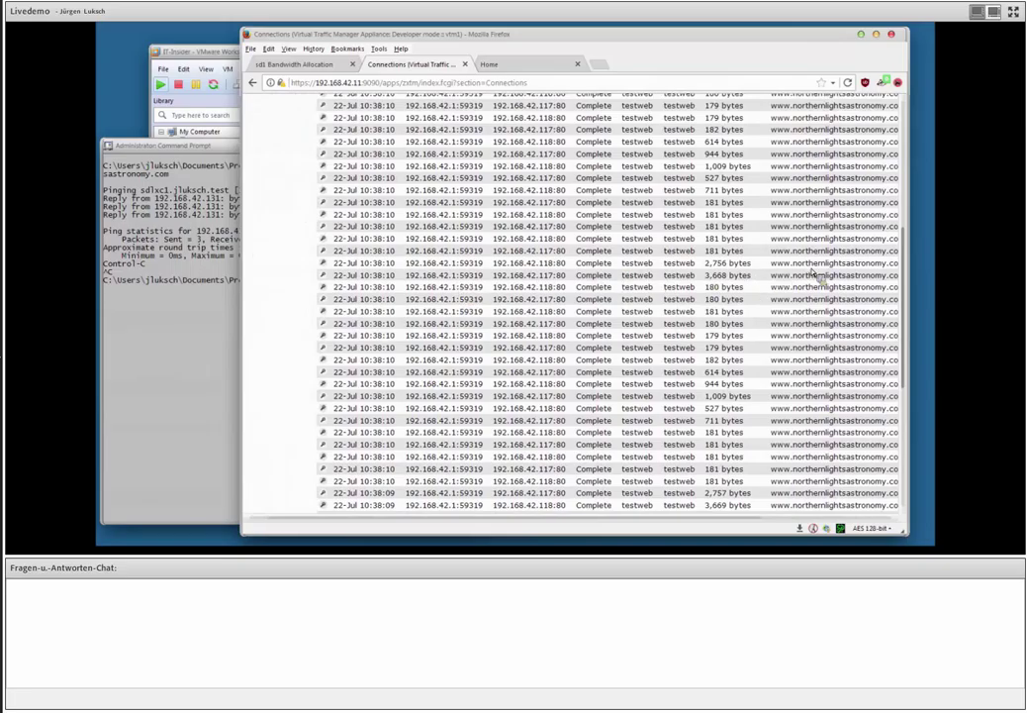
click(776, 276)
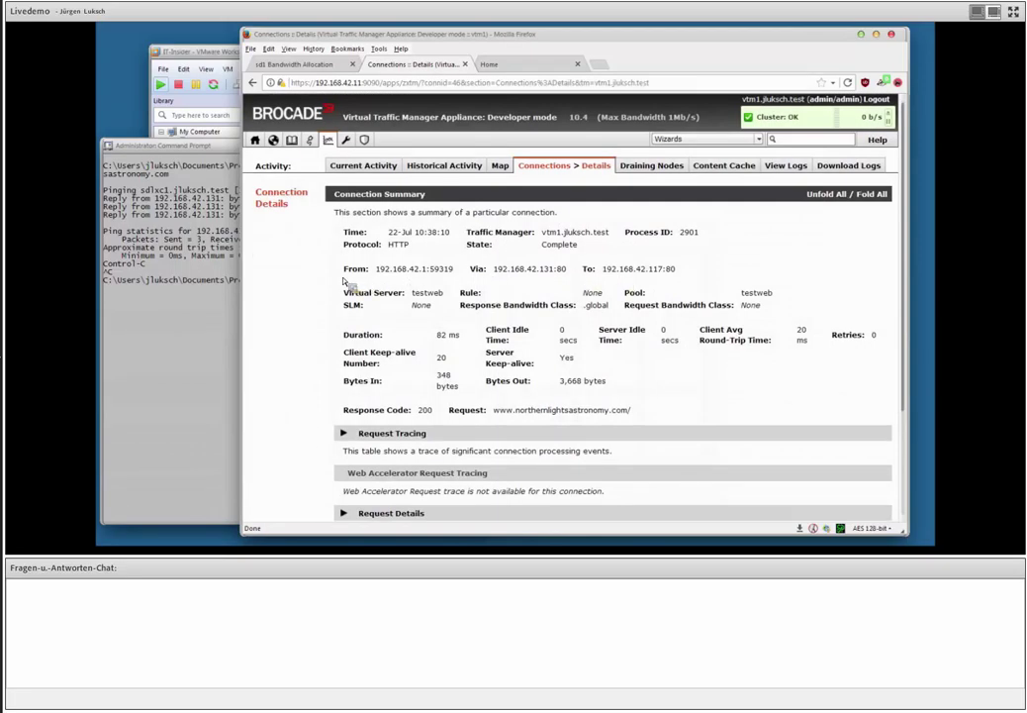
Expand its request headers, response headers and request tracing events, then review them.
scroll(351, 282, down, 3)
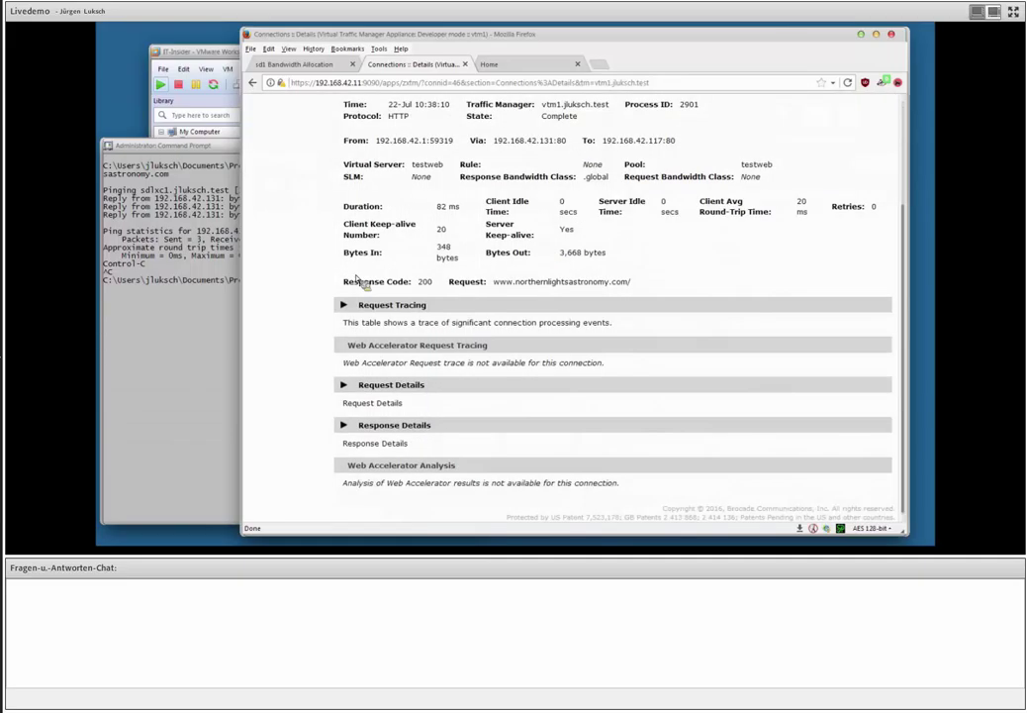
click(392, 386)
scroll(392, 388, down, 3)
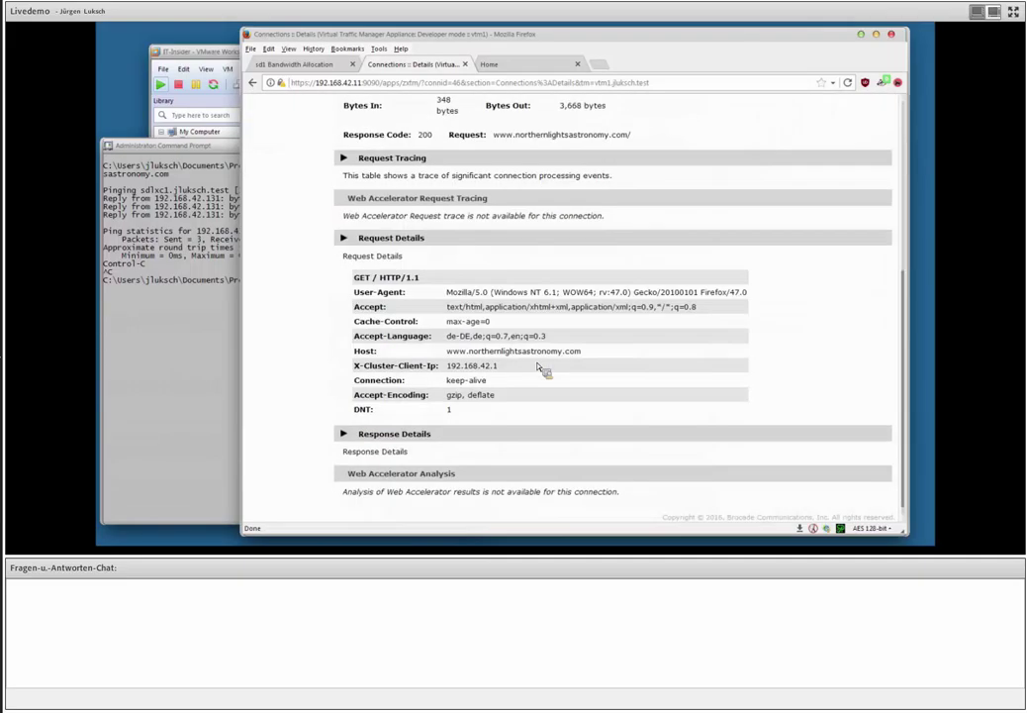
click(394, 434)
scroll(475, 404, down, 4)
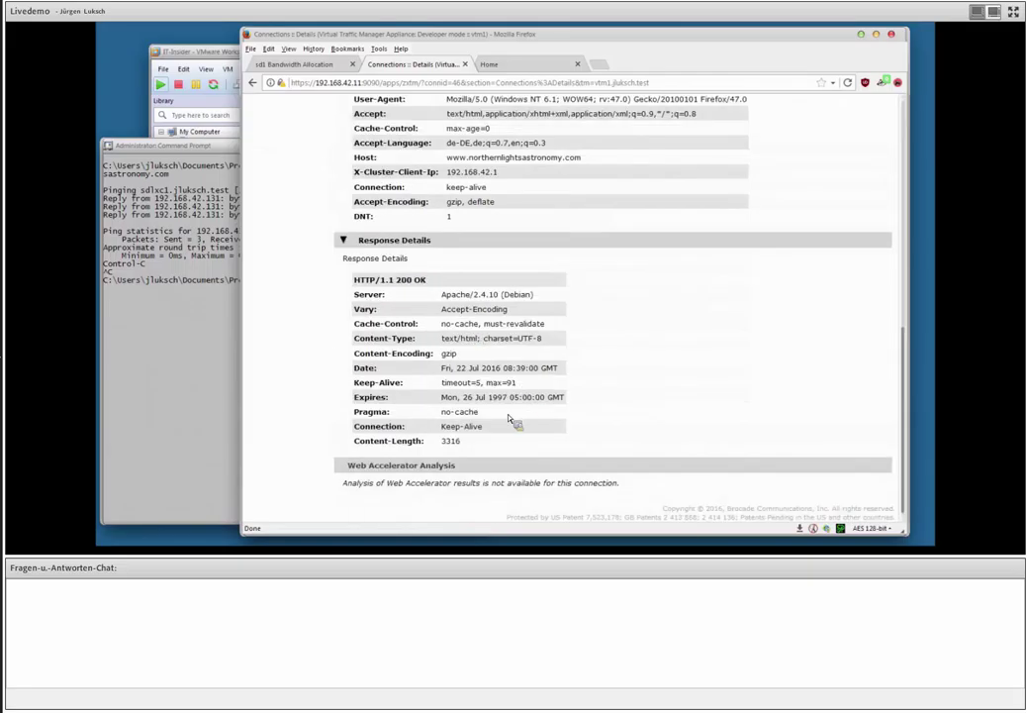
scroll(510, 420, up, 10)
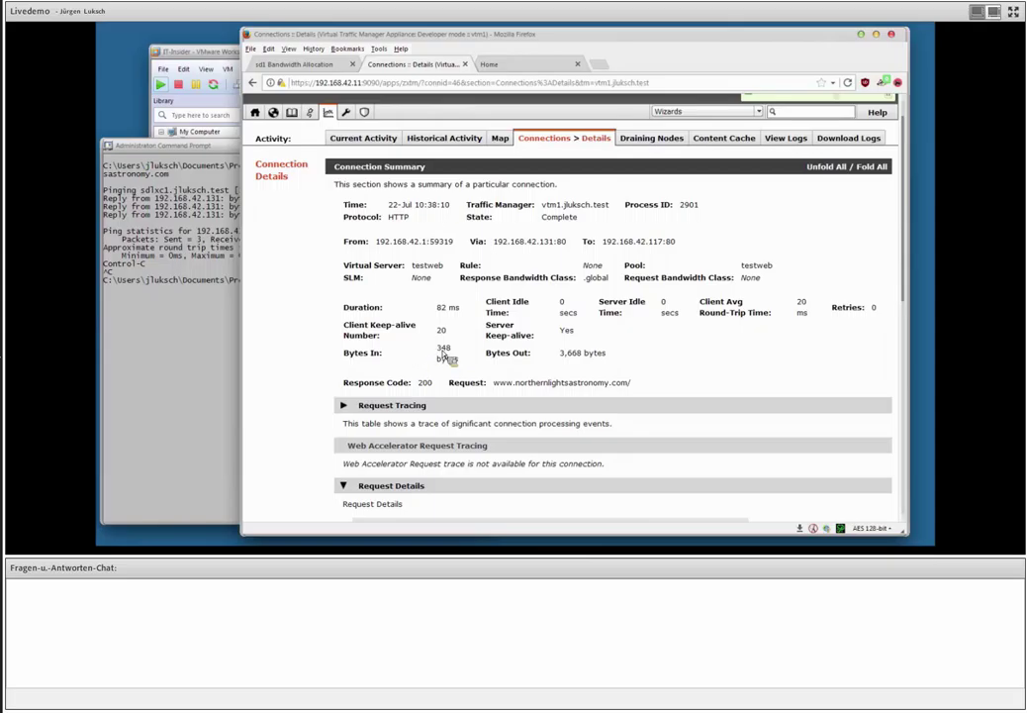
click(349, 409)
scroll(347, 376, down, 3)
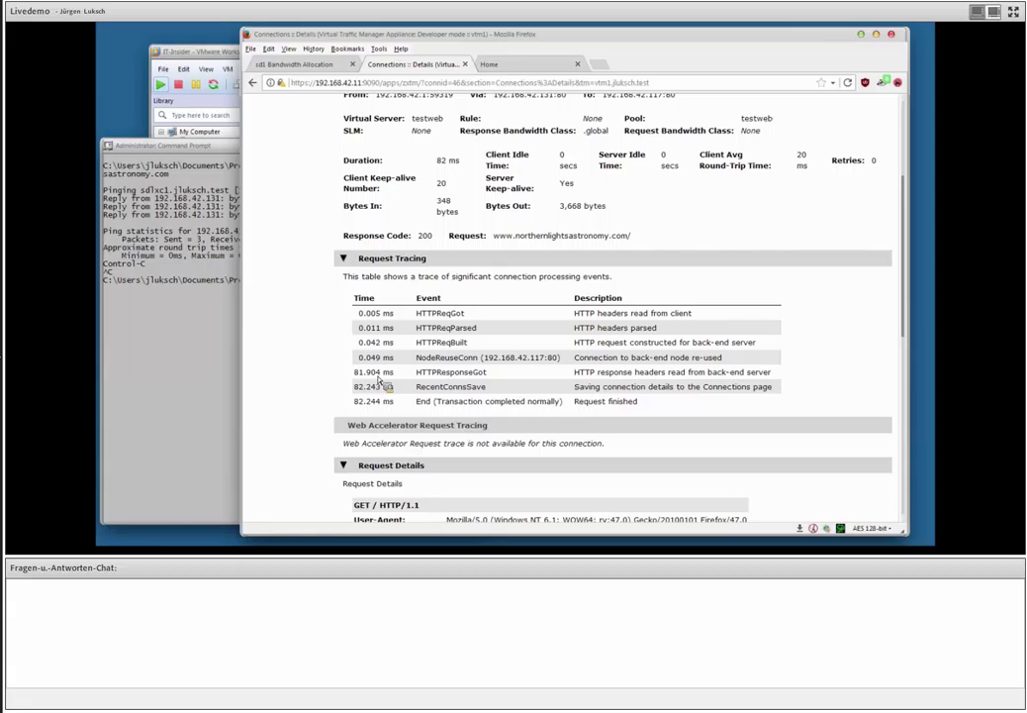
scroll(470, 341, up, 3)
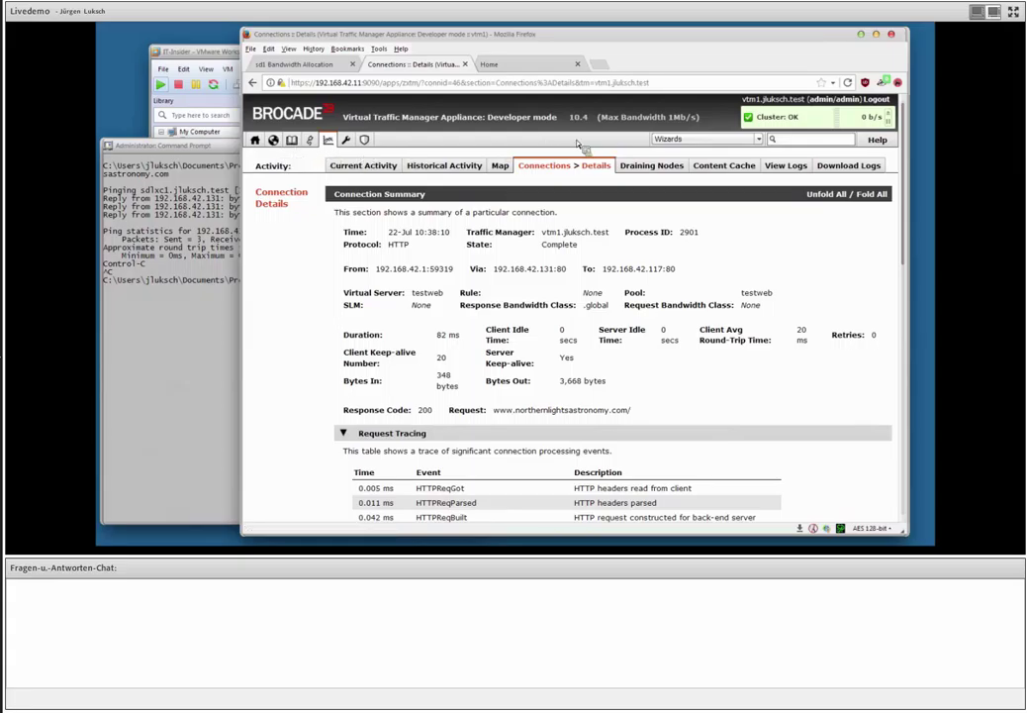
click(347, 141)
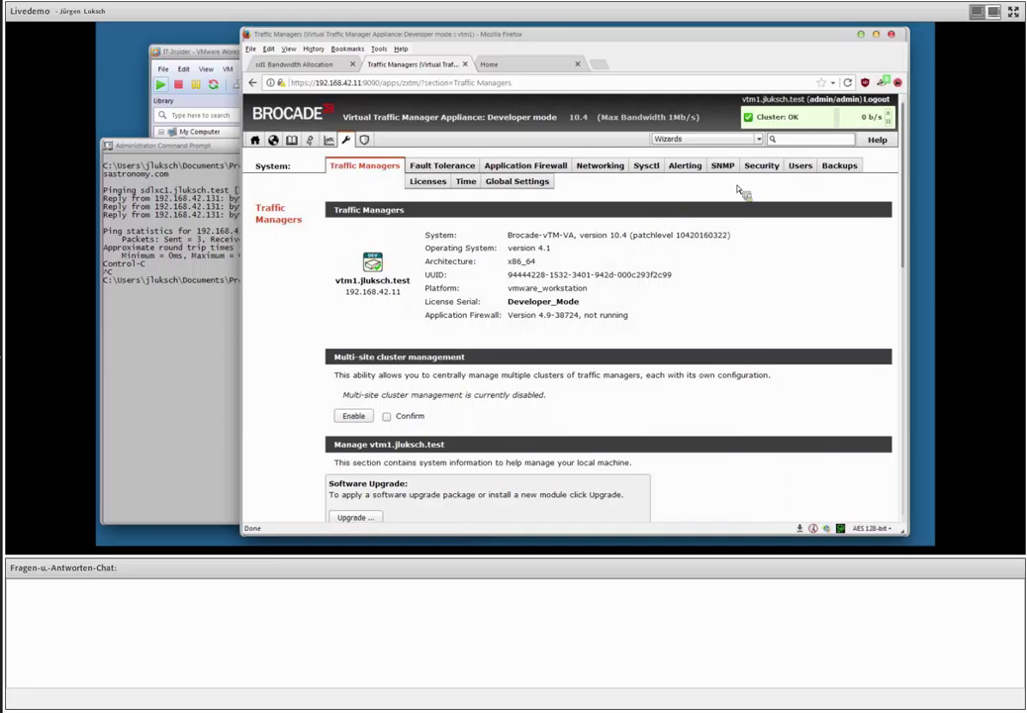
Review the Developer_Mode license key's details and included features.
click(442, 184)
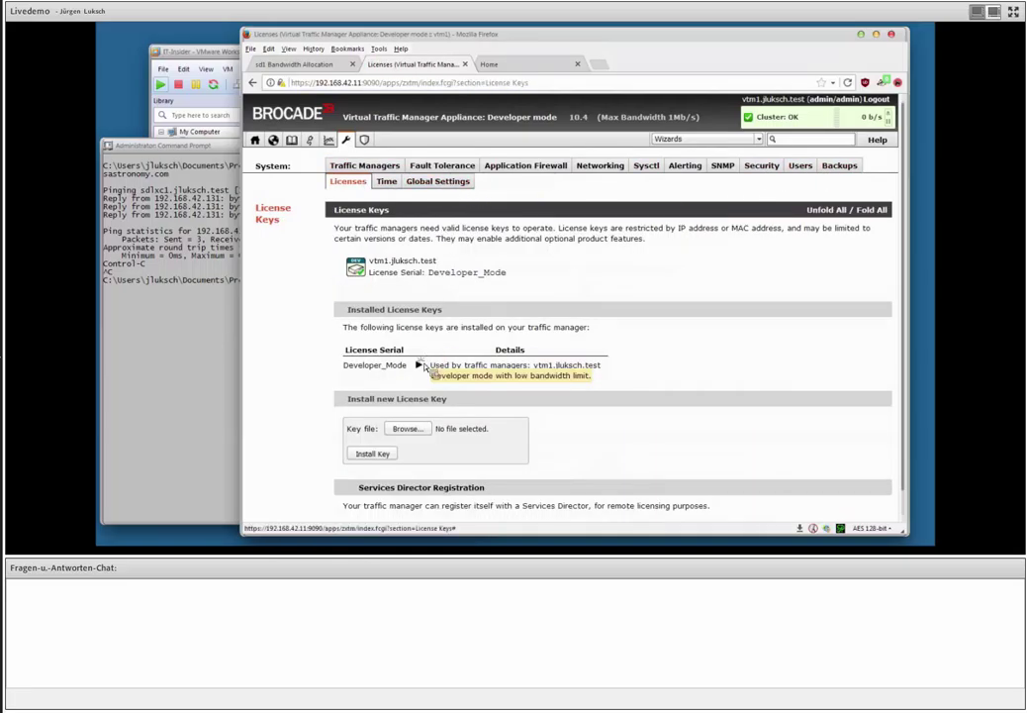
click(419, 365)
scroll(510, 317, down, 3)
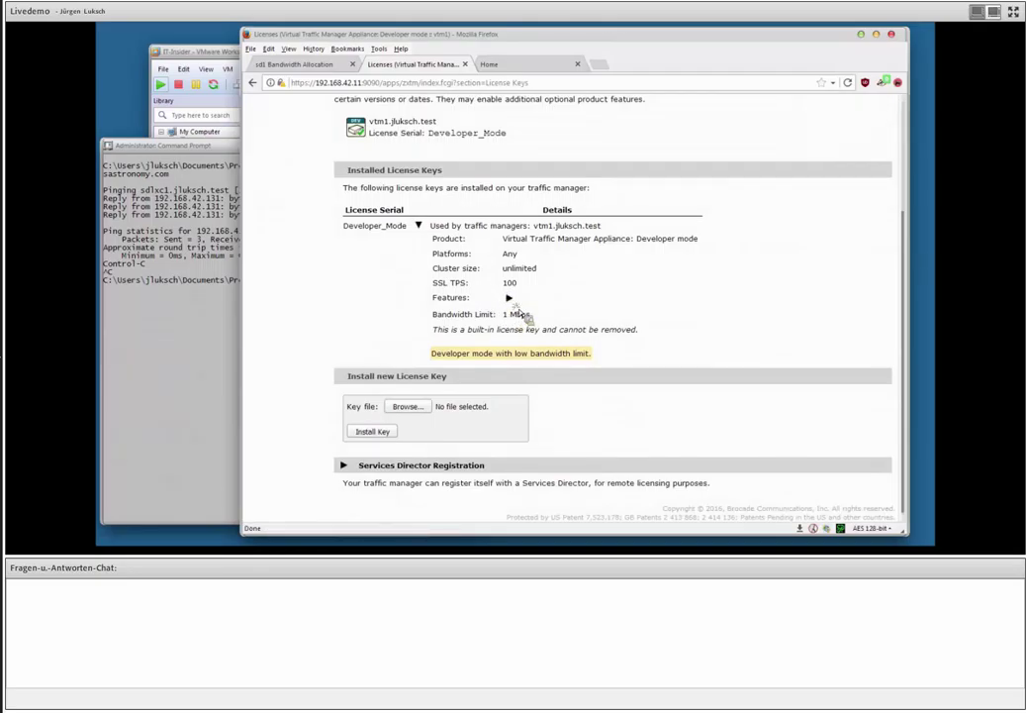
click(510, 299)
scroll(583, 313, down, 5)
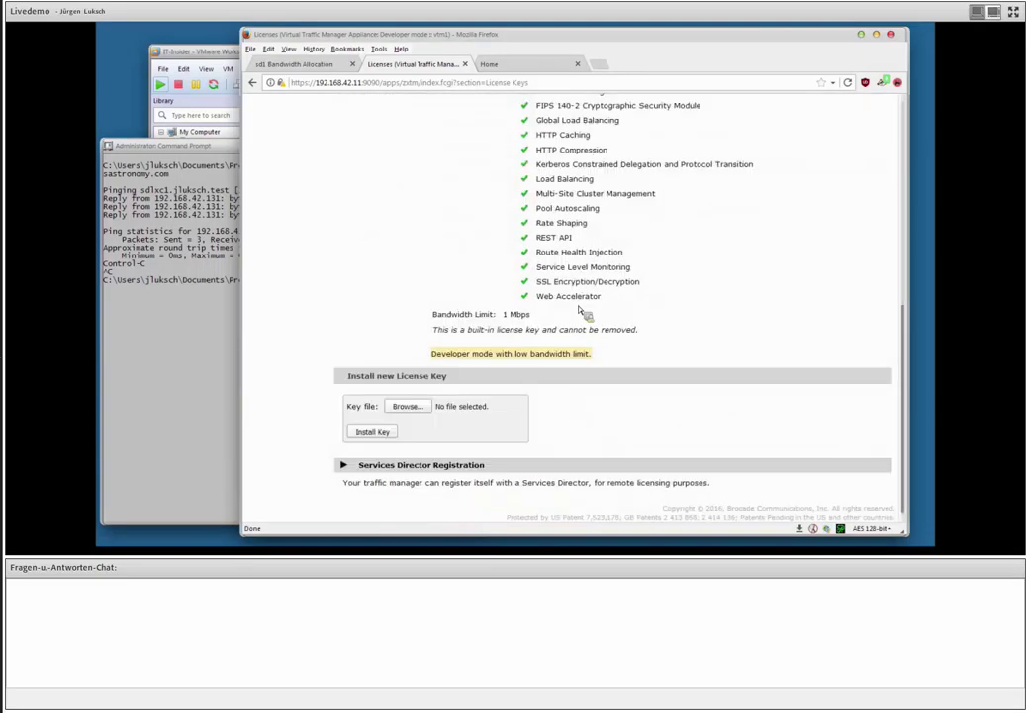
Upload the new license key file and install it.
click(407, 406)
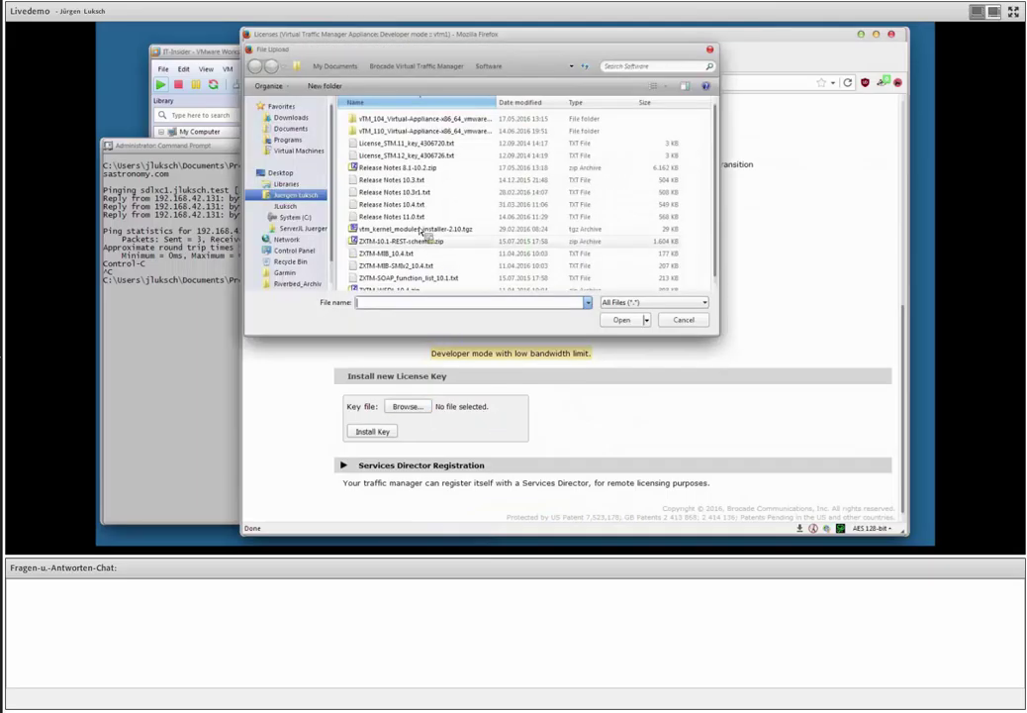
double_click(405, 155)
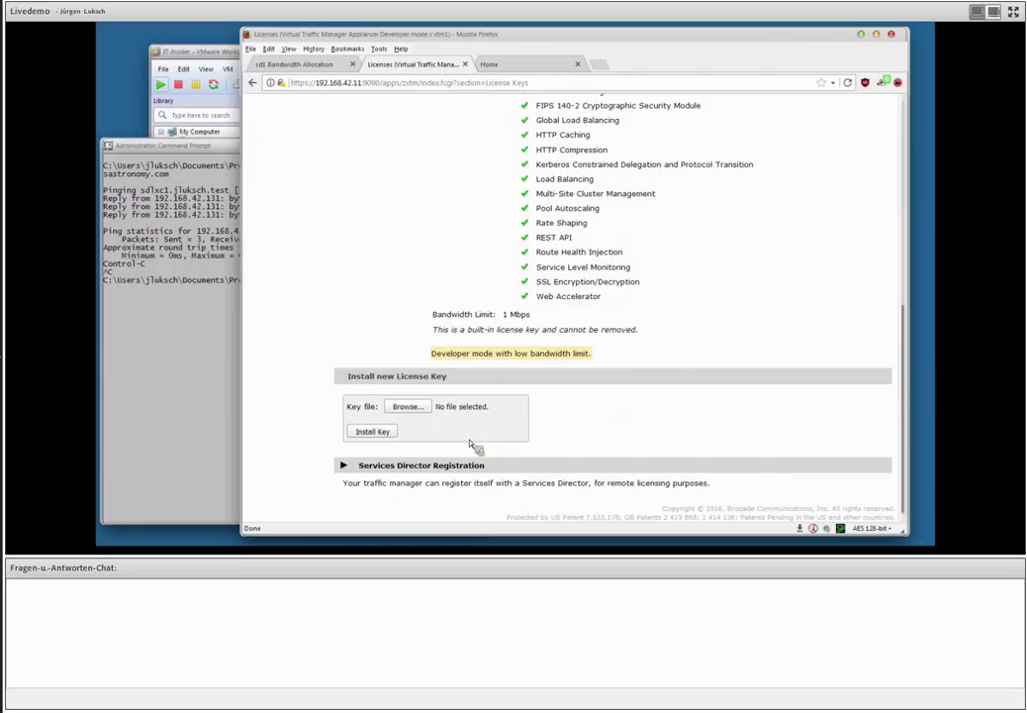
click(374, 432)
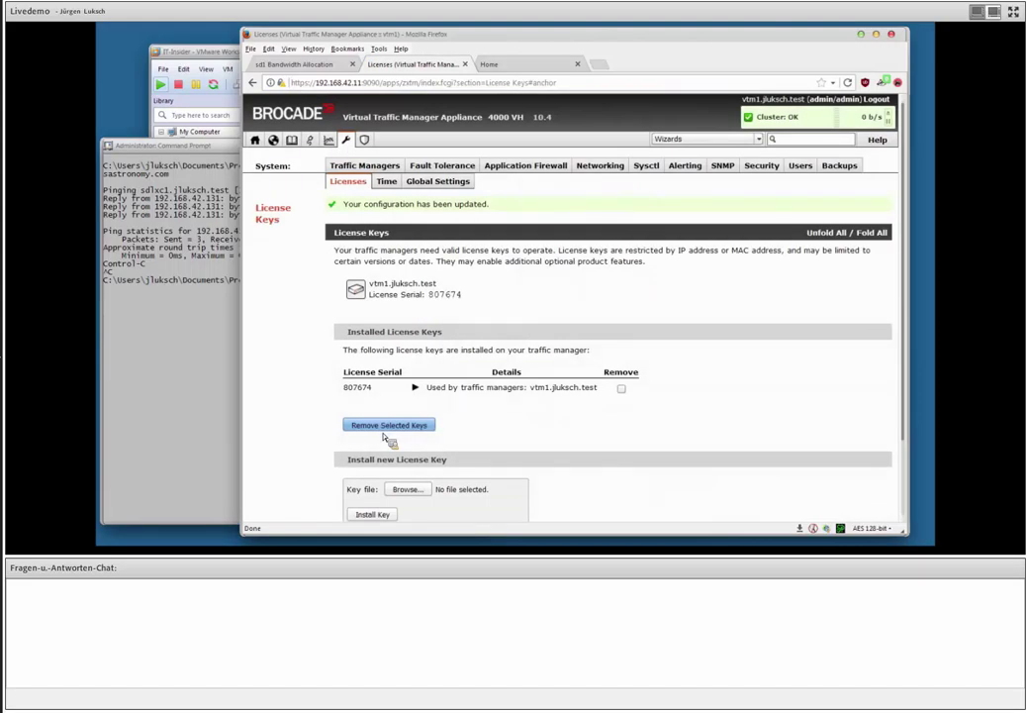
Review the 4000 VH license's IP 192.168.42.11 and its feature list, then return Home.
click(416, 388)
scroll(524, 388, down, 1)
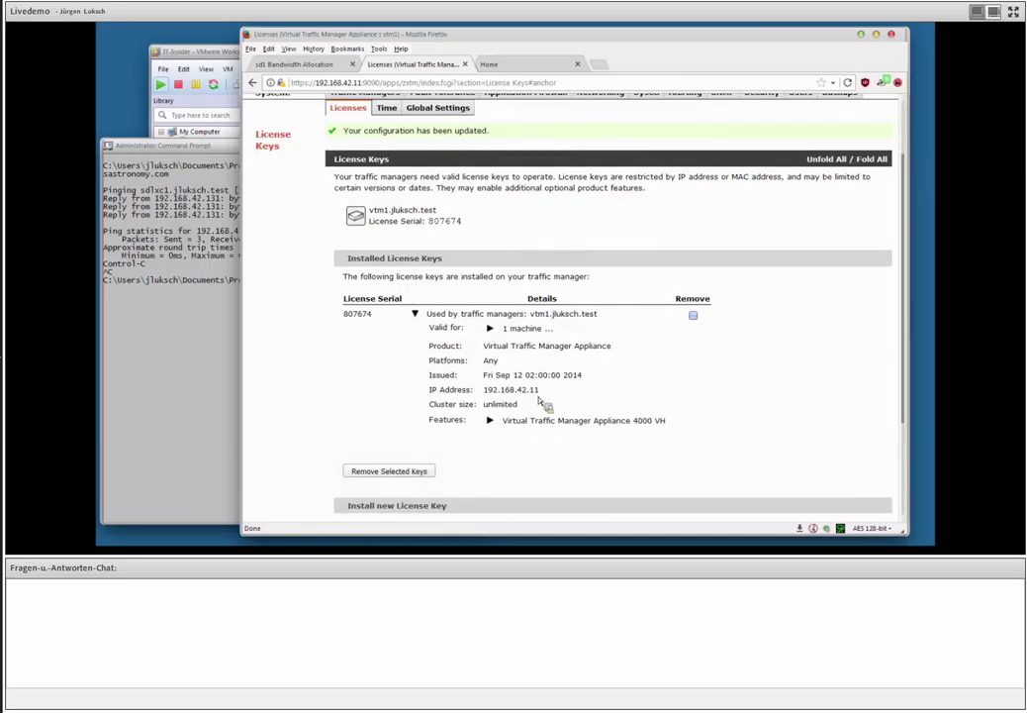
triple_click(537, 390)
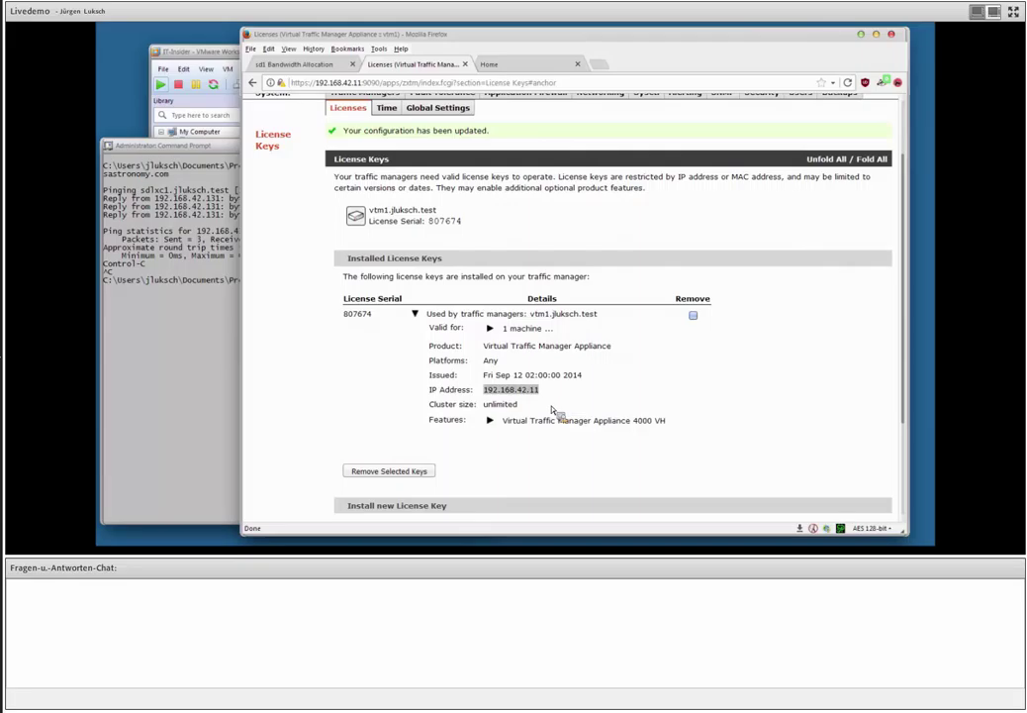
click(490, 419)
scroll(614, 365, down, 3)
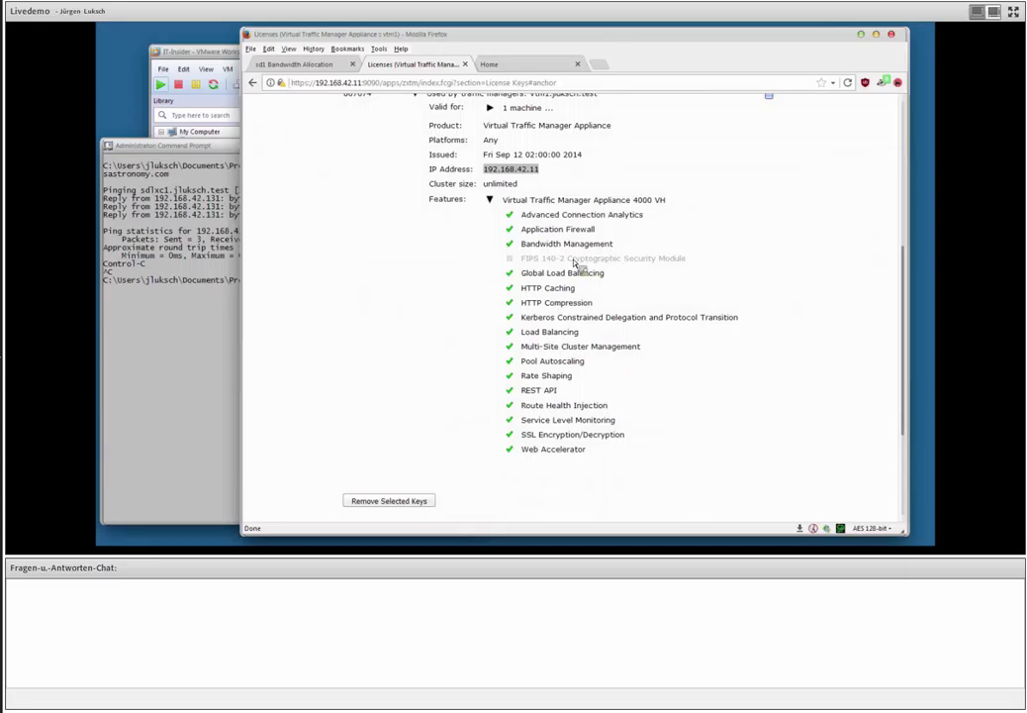
scroll(583, 273, up, 5)
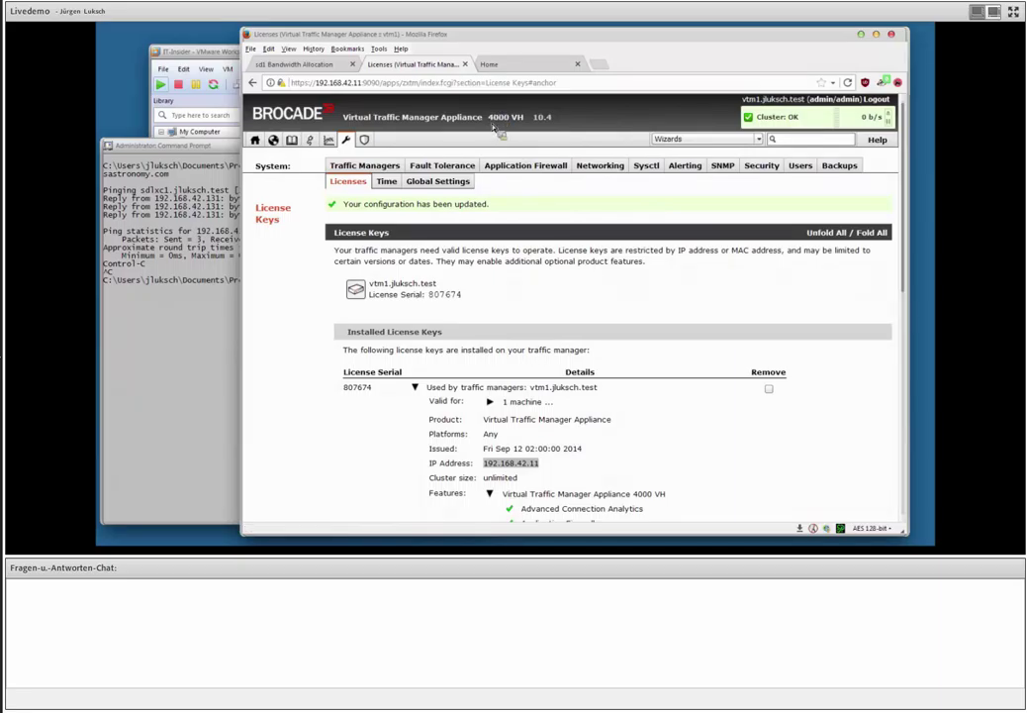
drag(487, 117, 526, 117)
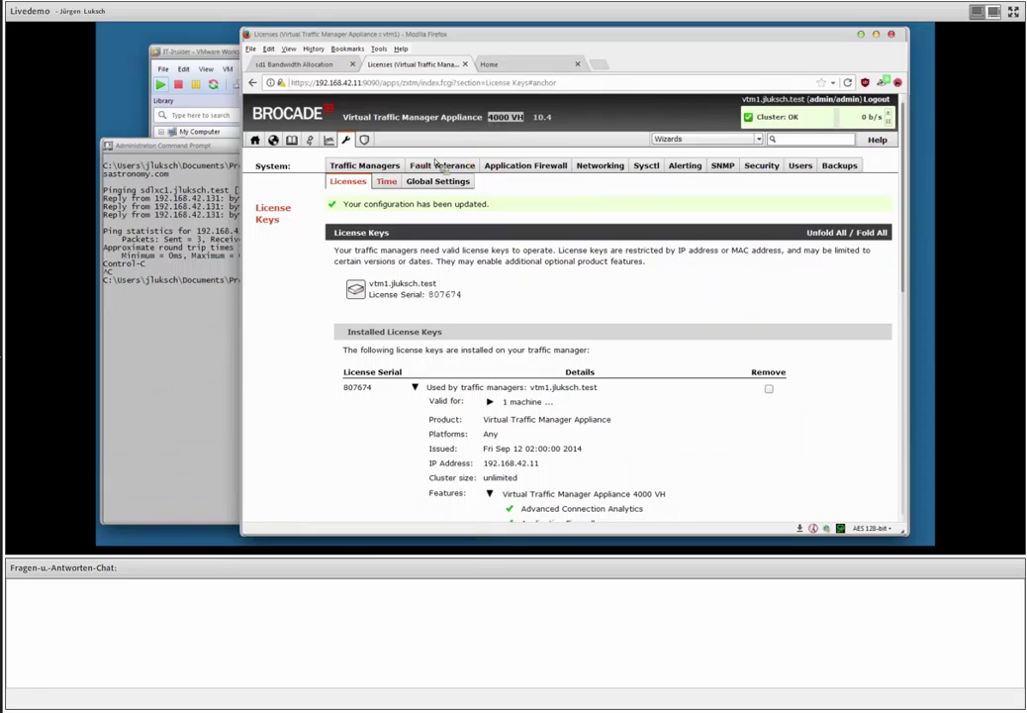
click(255, 141)
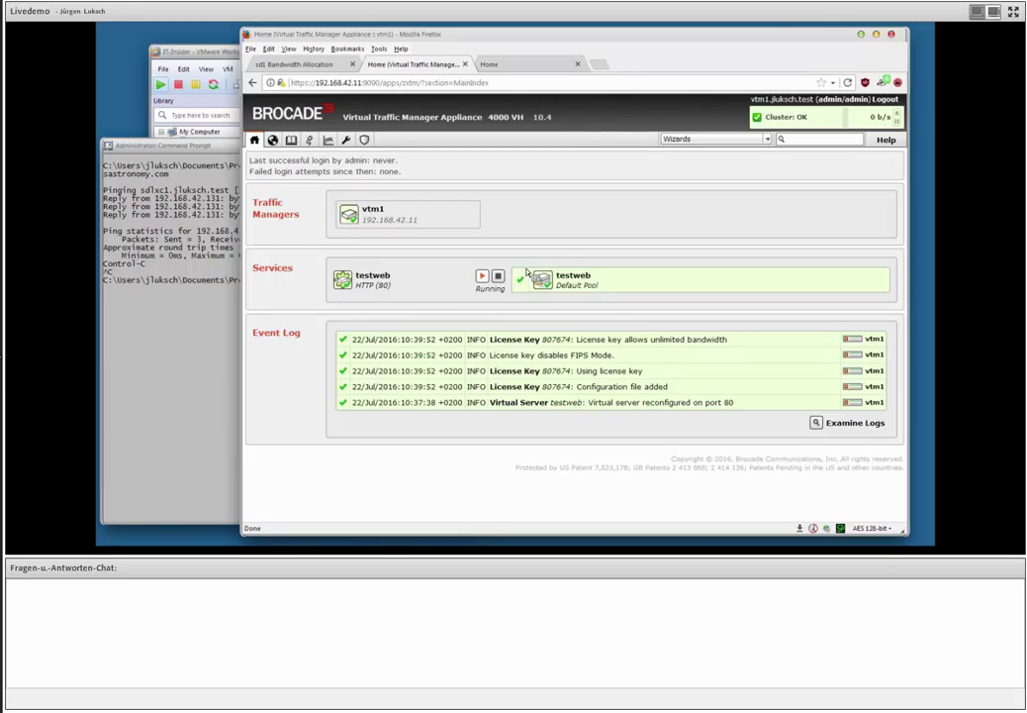
Ping 192.168.42.118 from Command Prompt to confirm it is unreachable, then stop the ping.
drag(527, 272, 249, 408)
drag(316, 379, 299, 354)
click(183, 341)
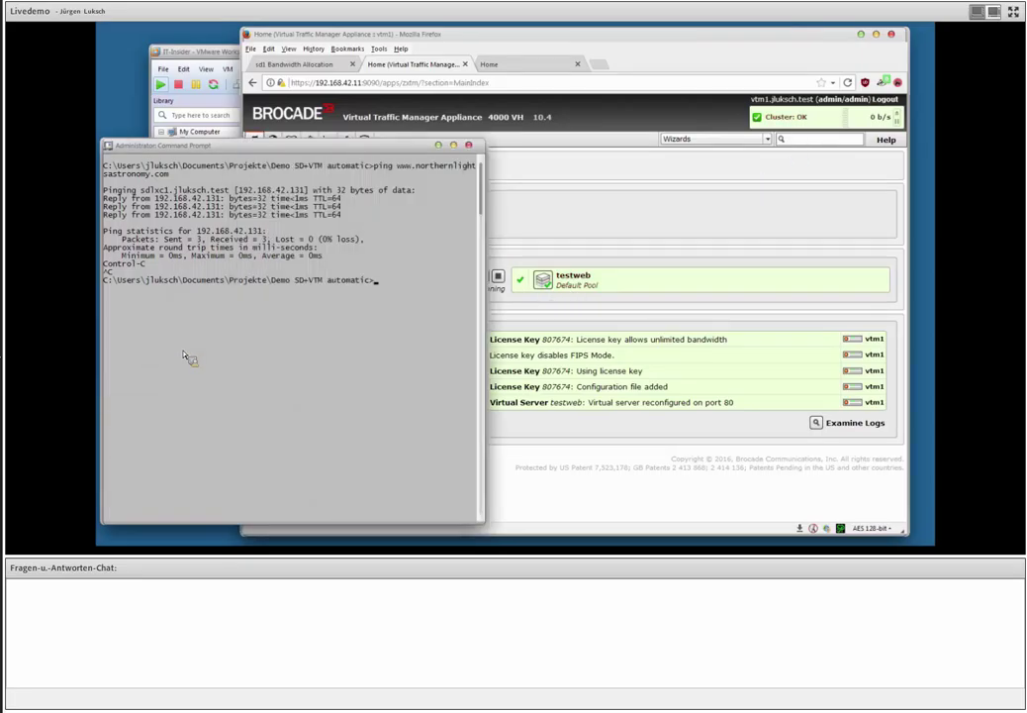
text(ping 192.168.42.118)
key(Return)
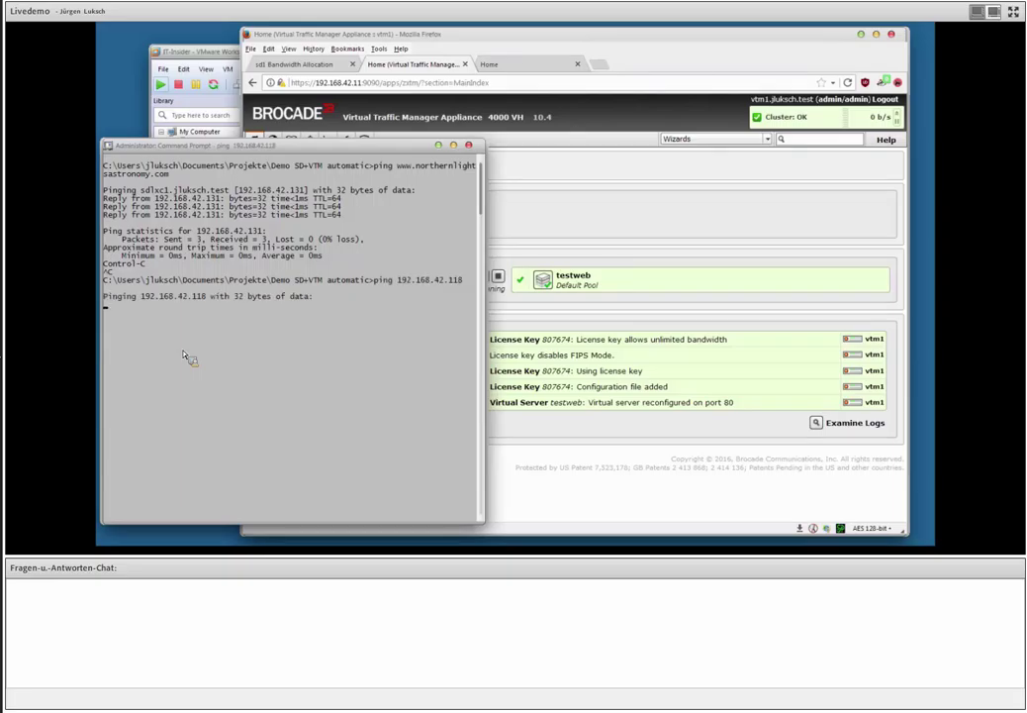
key(ctrl+c)
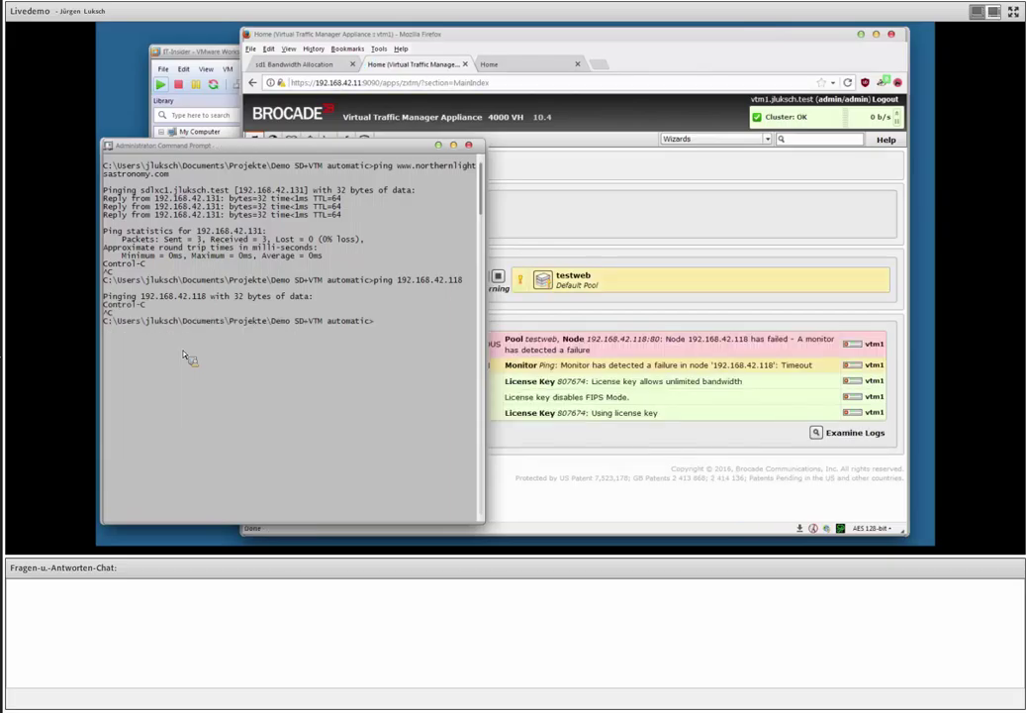
Check the traffic manager console's failed-node warning, then switch to the Northern Lights Astronomy site.
click(433, 42)
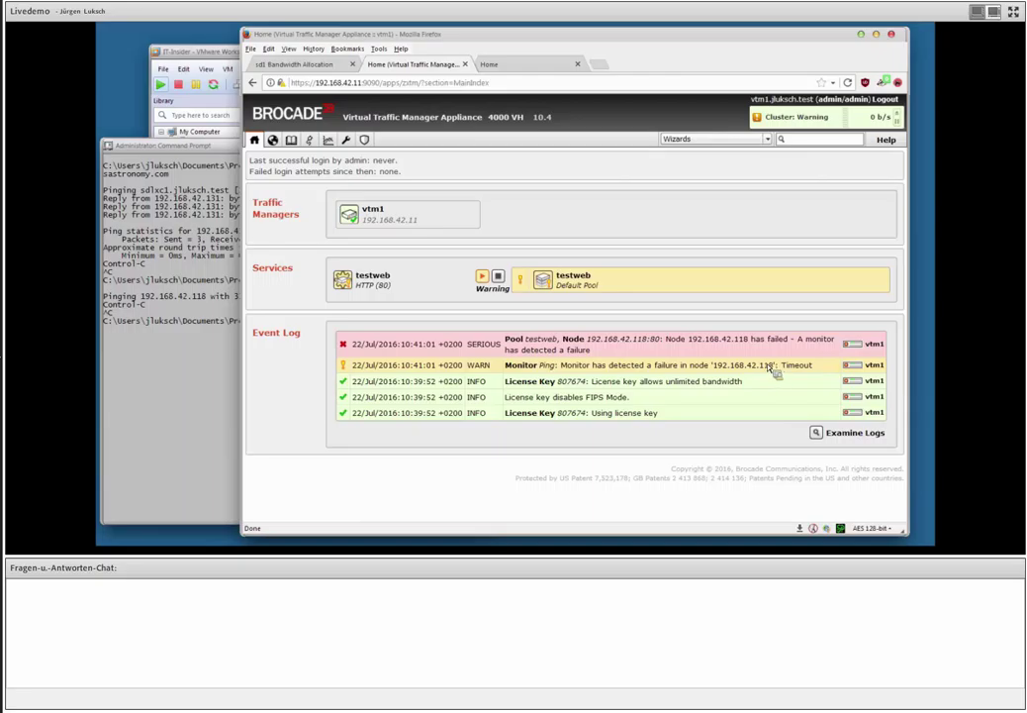
mouse_move(568, 285)
click(489, 63)
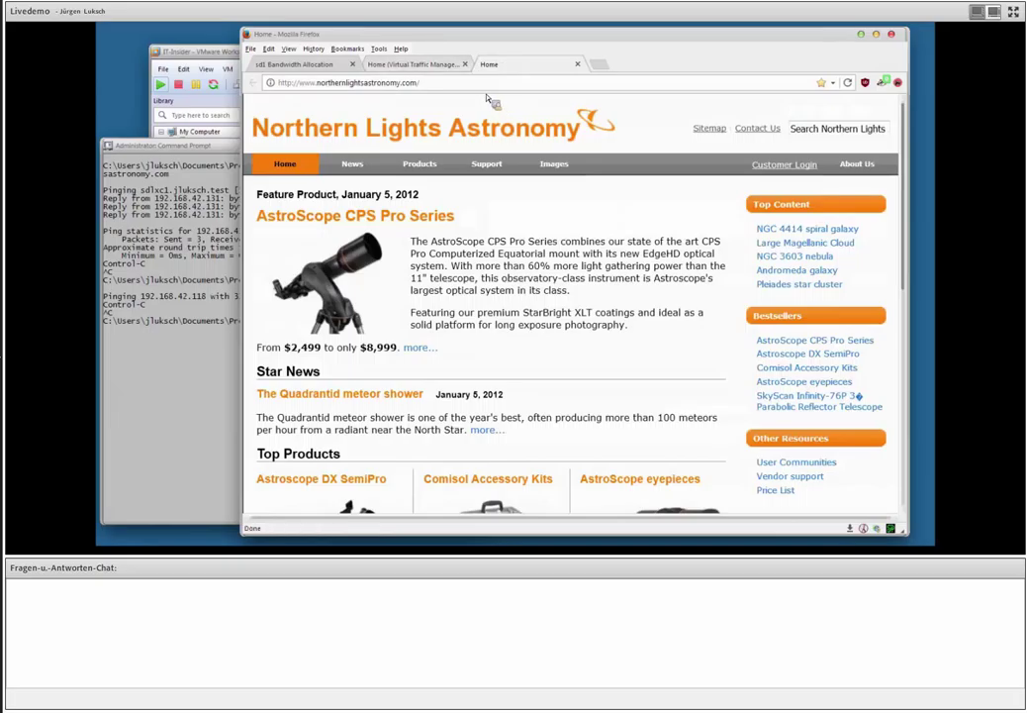
Check that node 192.168.42.118 shows as working again, then close the traffic manager console tab.
click(432, 67)
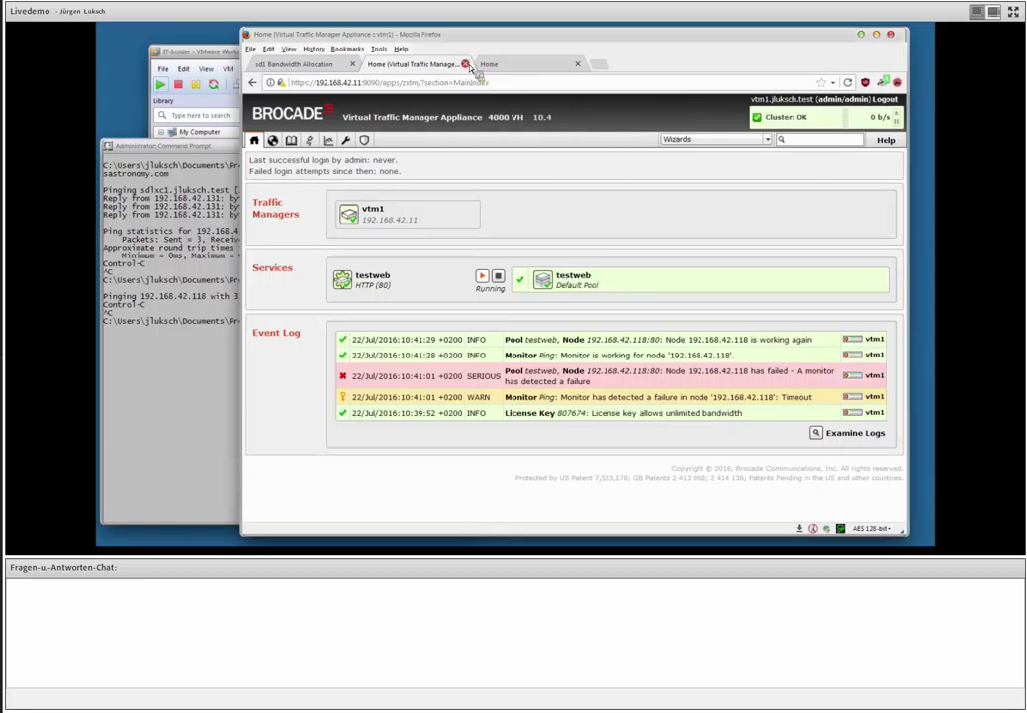
click(465, 64)
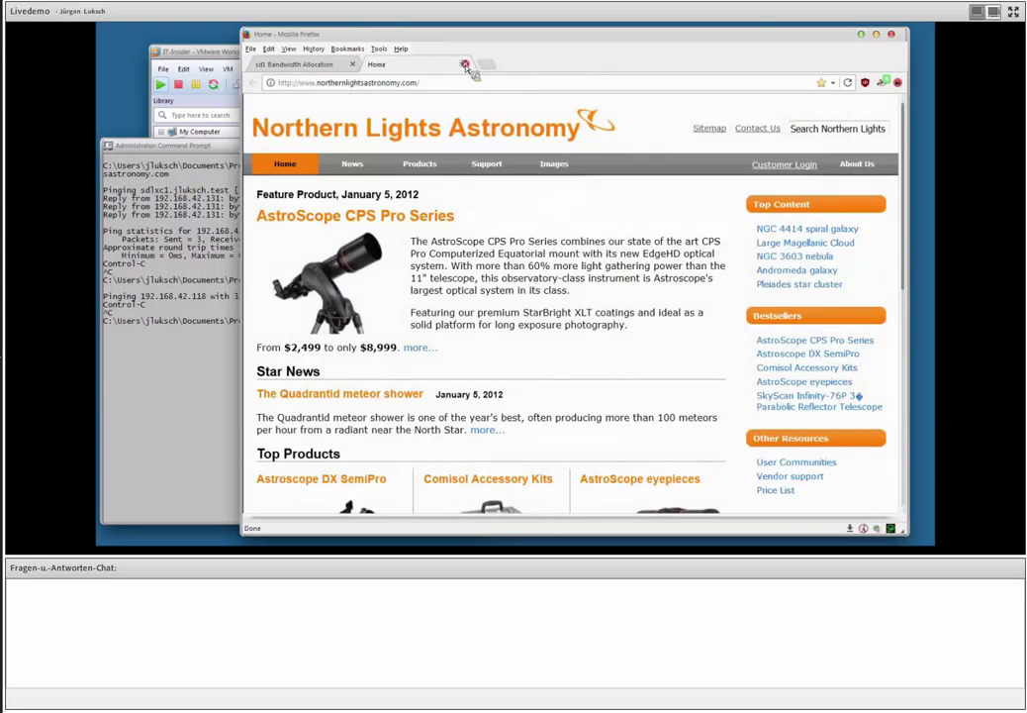
Close the Northern Lights Astronomy tab and open the Services Director home dashboard.
click(464, 65)
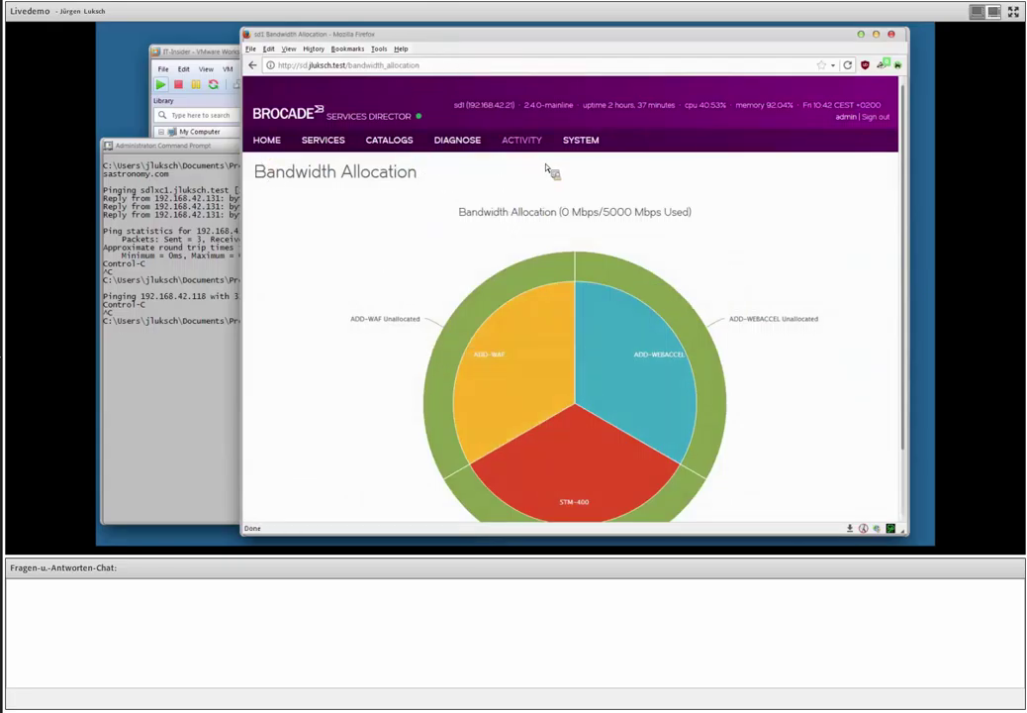
click(267, 141)
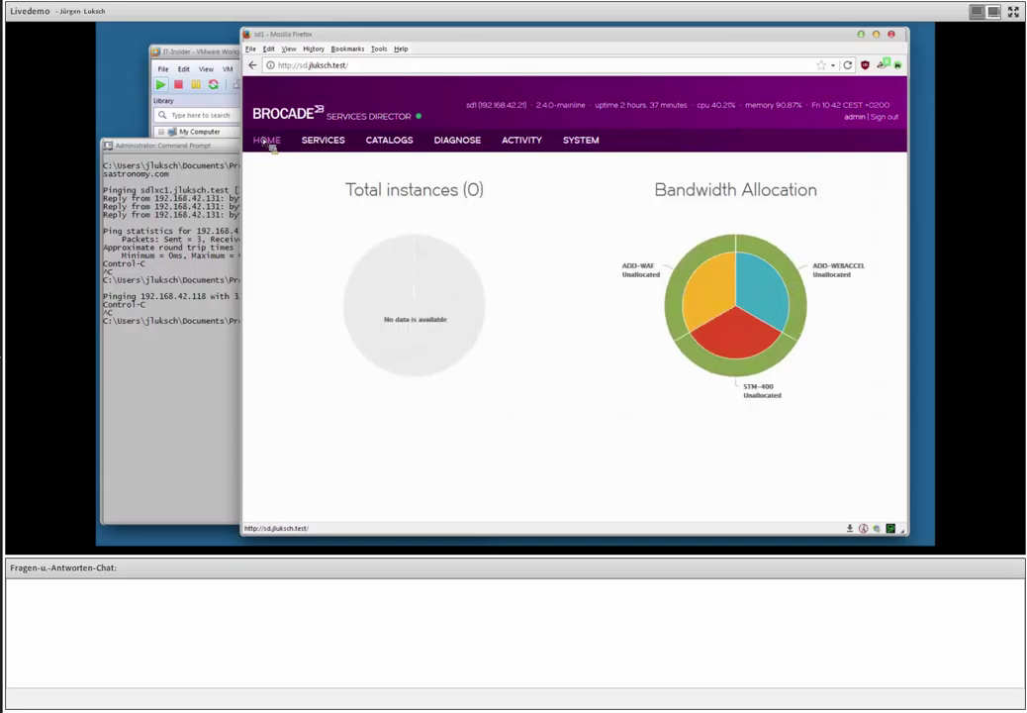
mouse_move(699, 288)
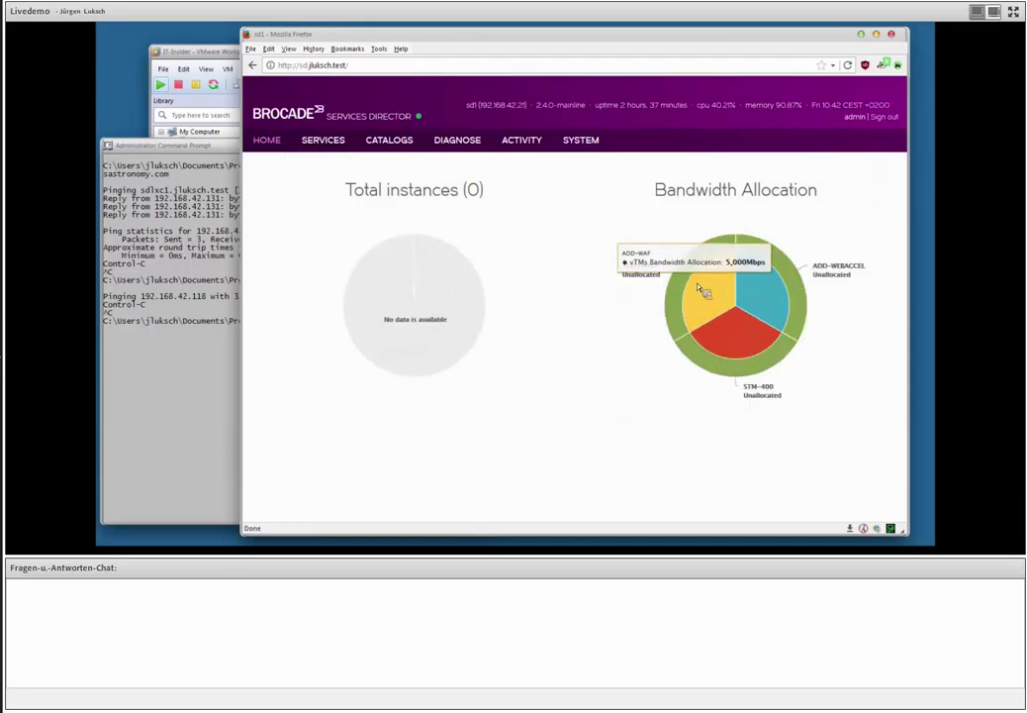
Bring the Services Director dashboard with 0 total instances forward and open the Services menu.
click(193, 51)
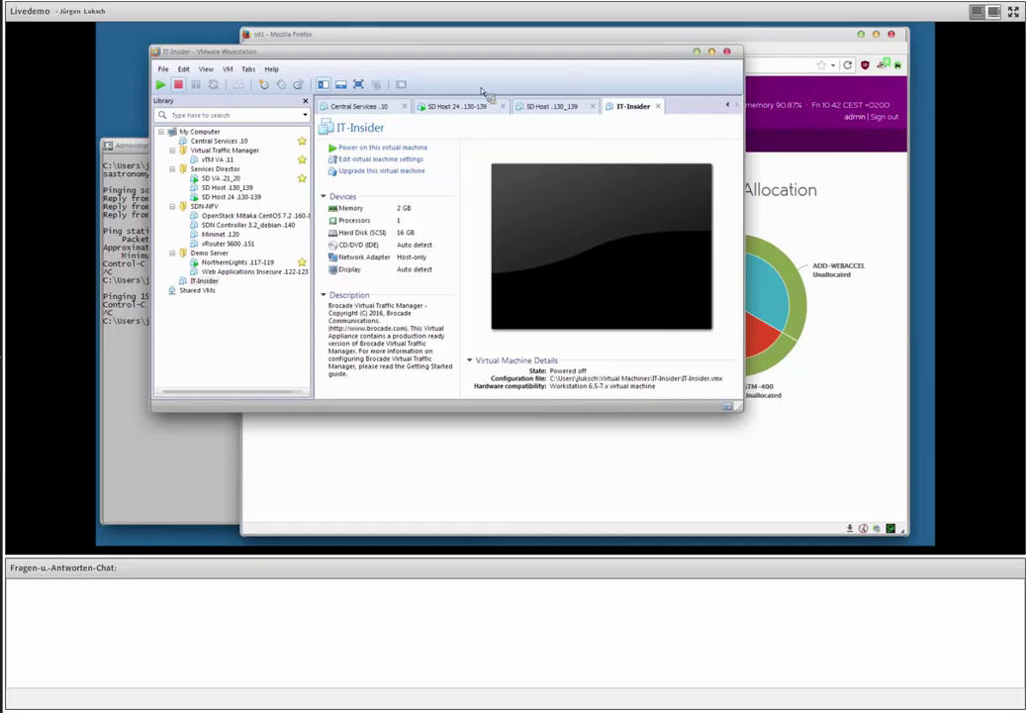
click(339, 37)
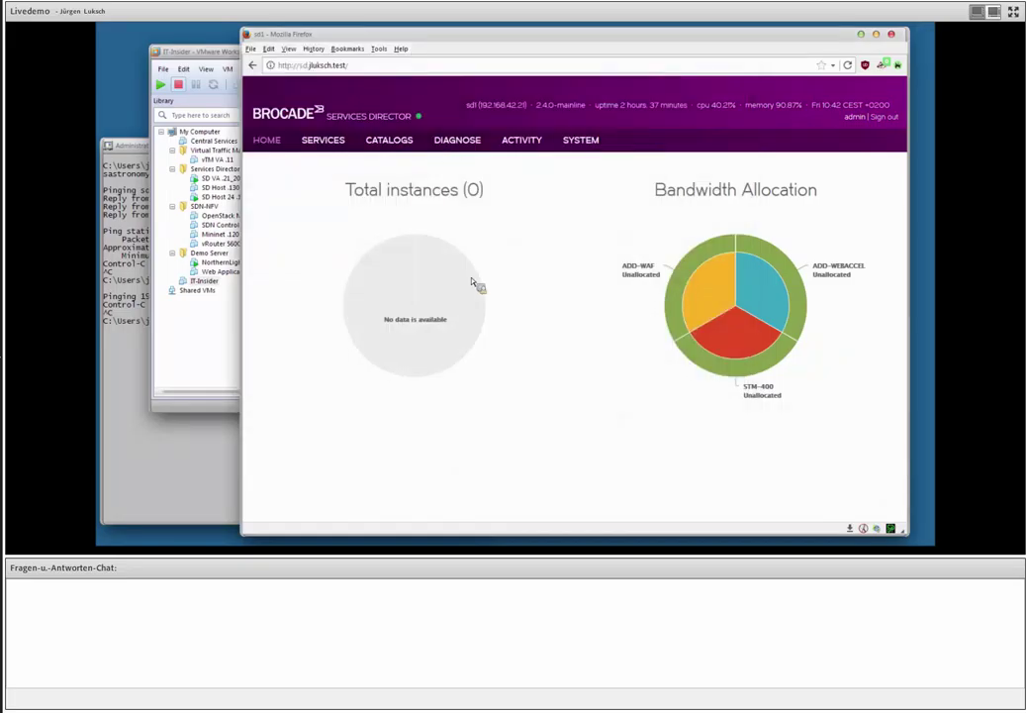
click(326, 142)
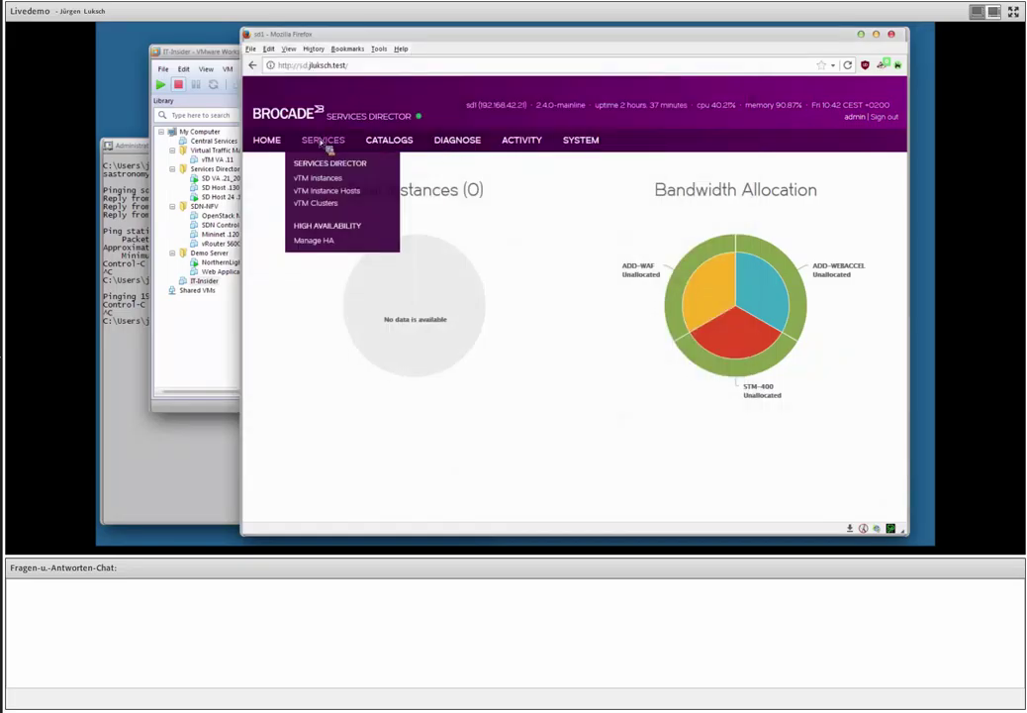
Open the empty vTM Instances list, dismiss the Add dialog, and bring Command Prompt forward.
click(324, 180)
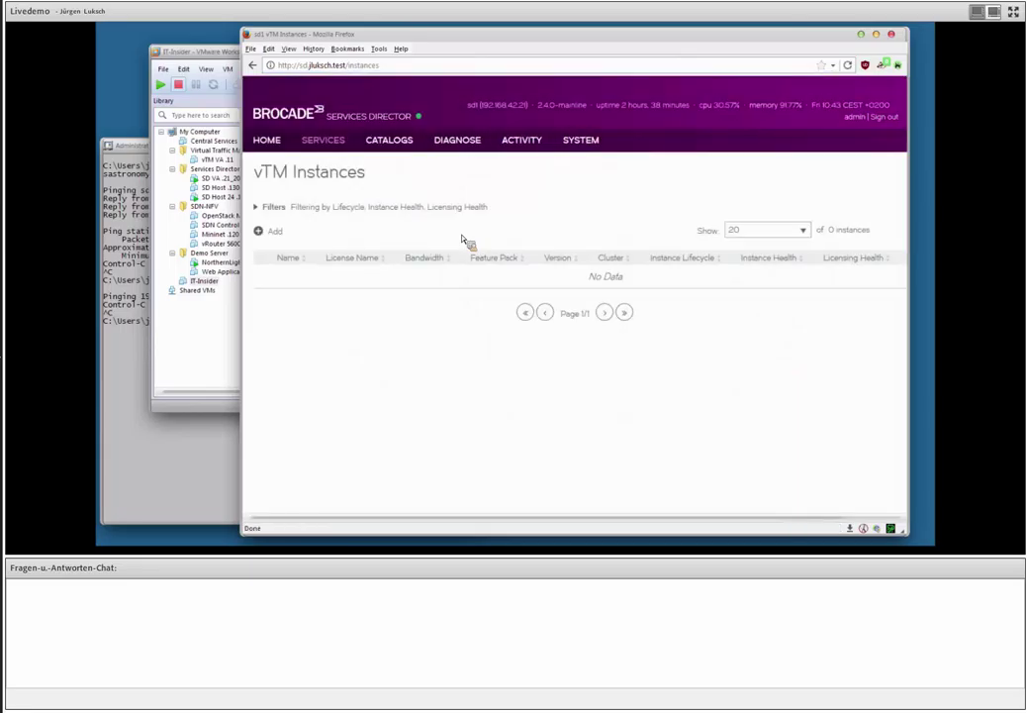
click(265, 232)
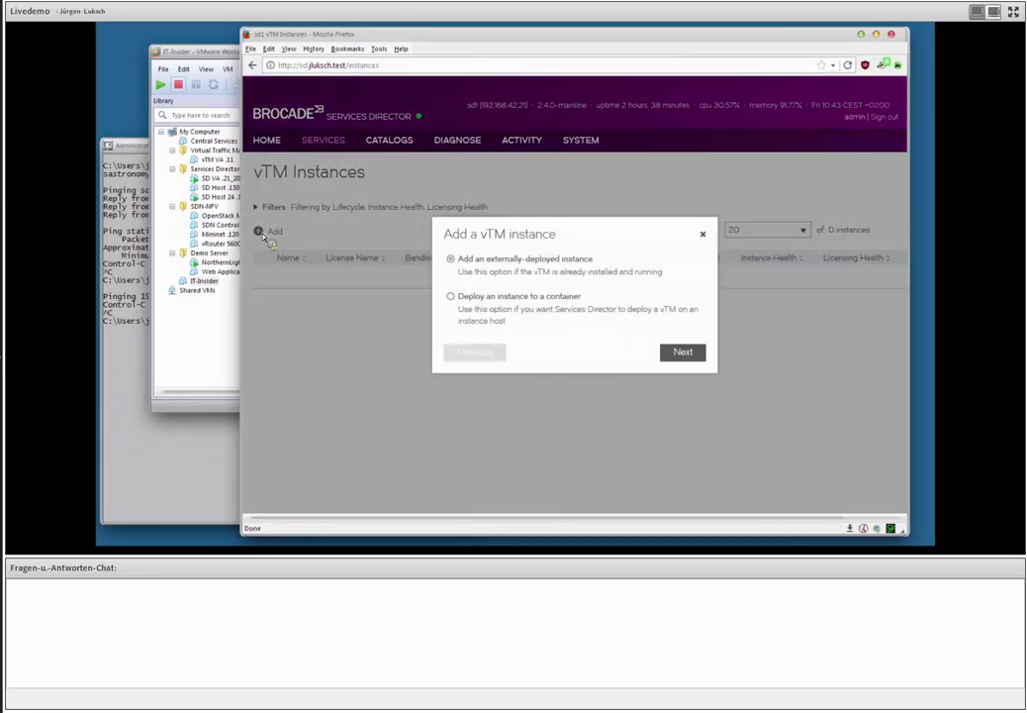
click(703, 234)
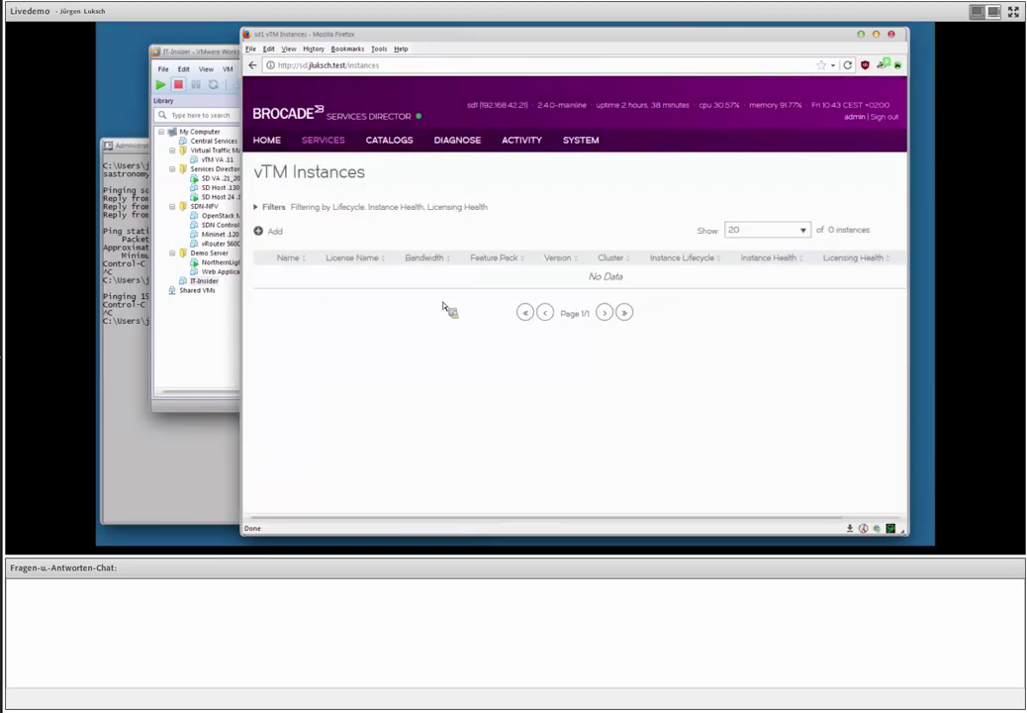
click(188, 447)
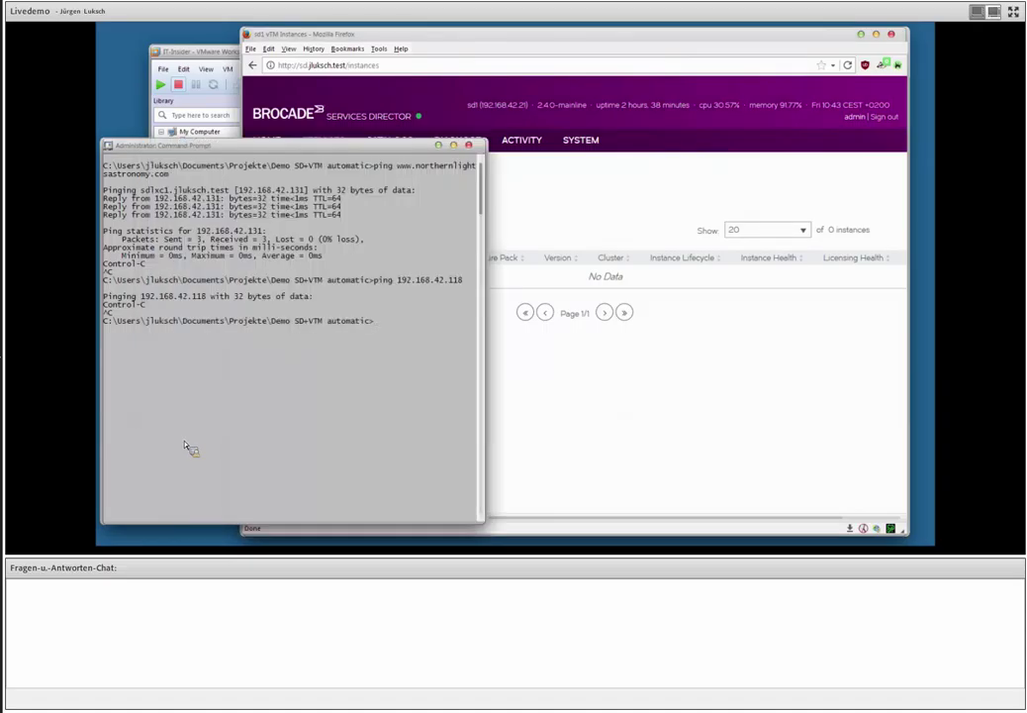
Clear the Command Prompt line and type a screen-clearing command.
key(Up)
key(Up)
key(Escape)
text(cls)
key(BackSpace)
text(ear)
Run lbaas_demo.cmd so its first REST call creates the lxc1 instance, then check Services Director.
key(Escape)
text(lb)
key(Tab)
key(Return)
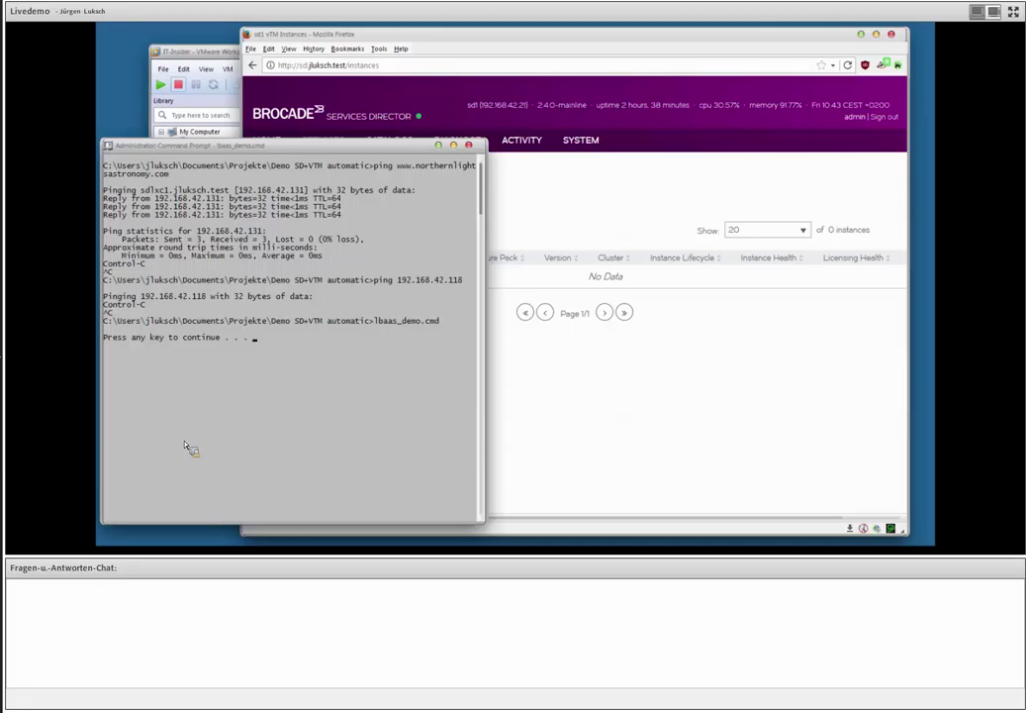
key(Return)
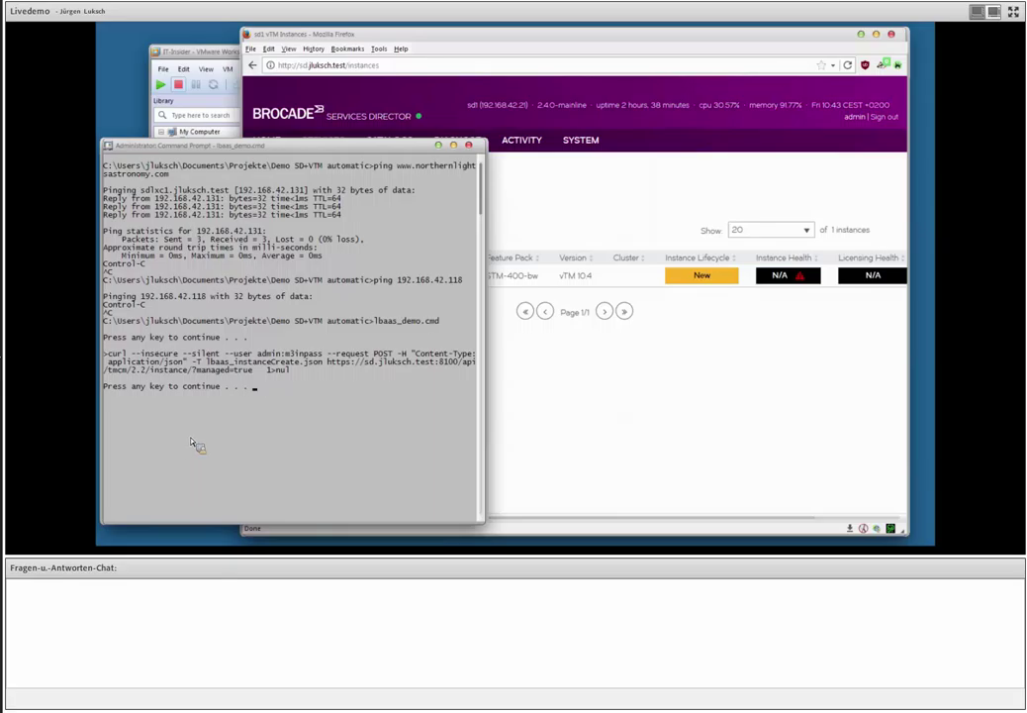
click(502, 39)
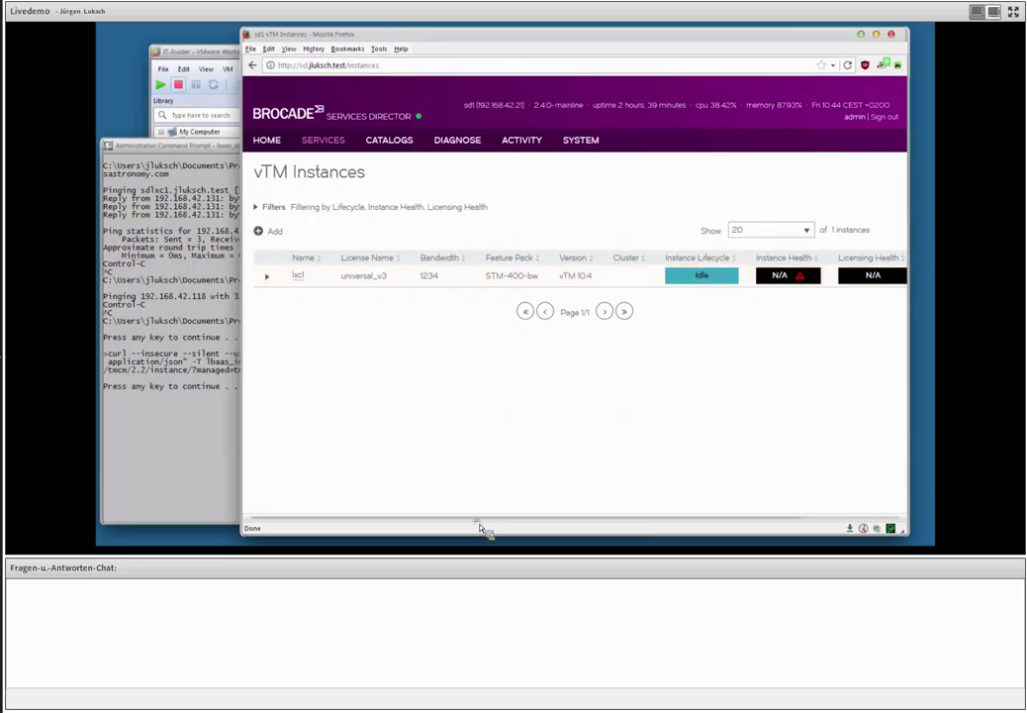
Continue the script to set lxc1 active, then check it shows Active, Licensed, health Warning.
scroll(500, 530, right, 2)
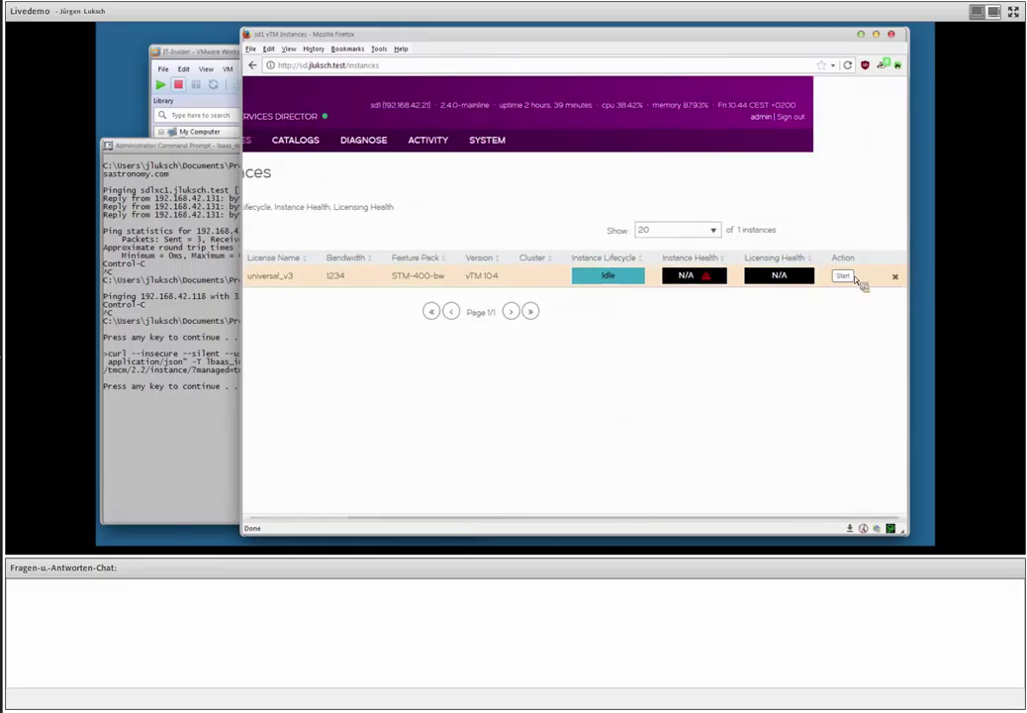
scroll(752, 527, left, 2)
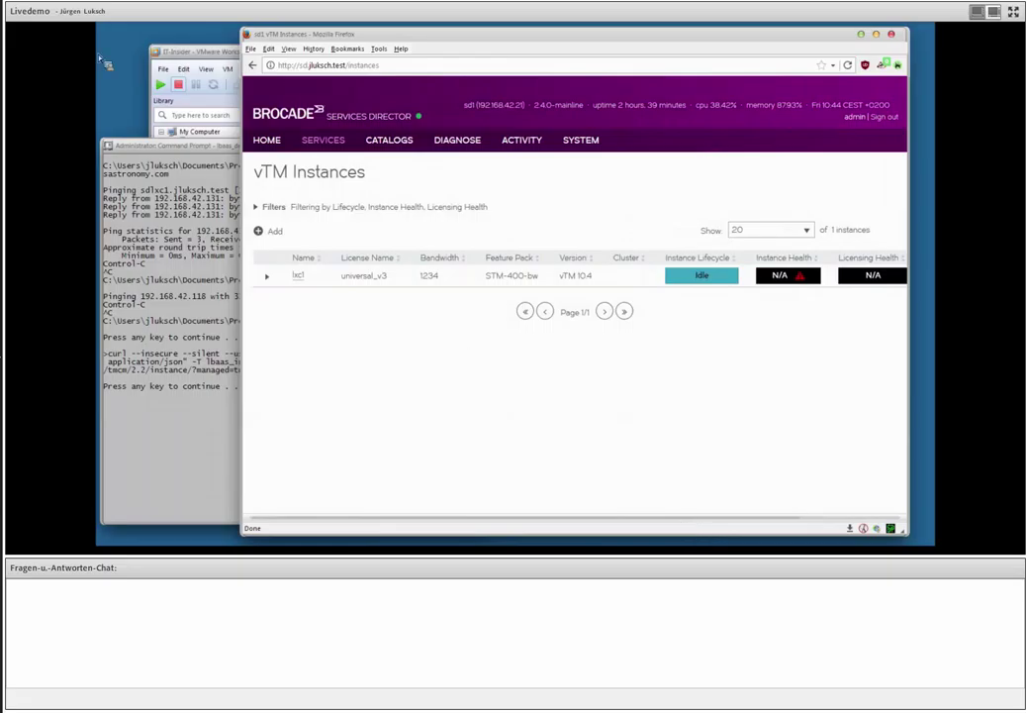
click(204, 153)
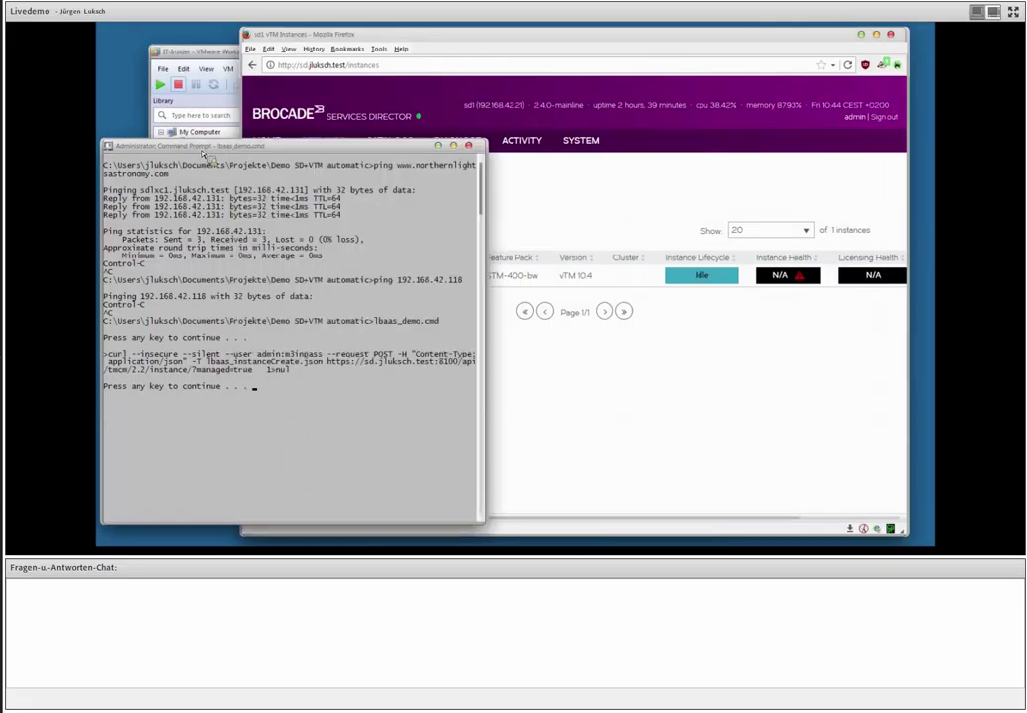
key(space)
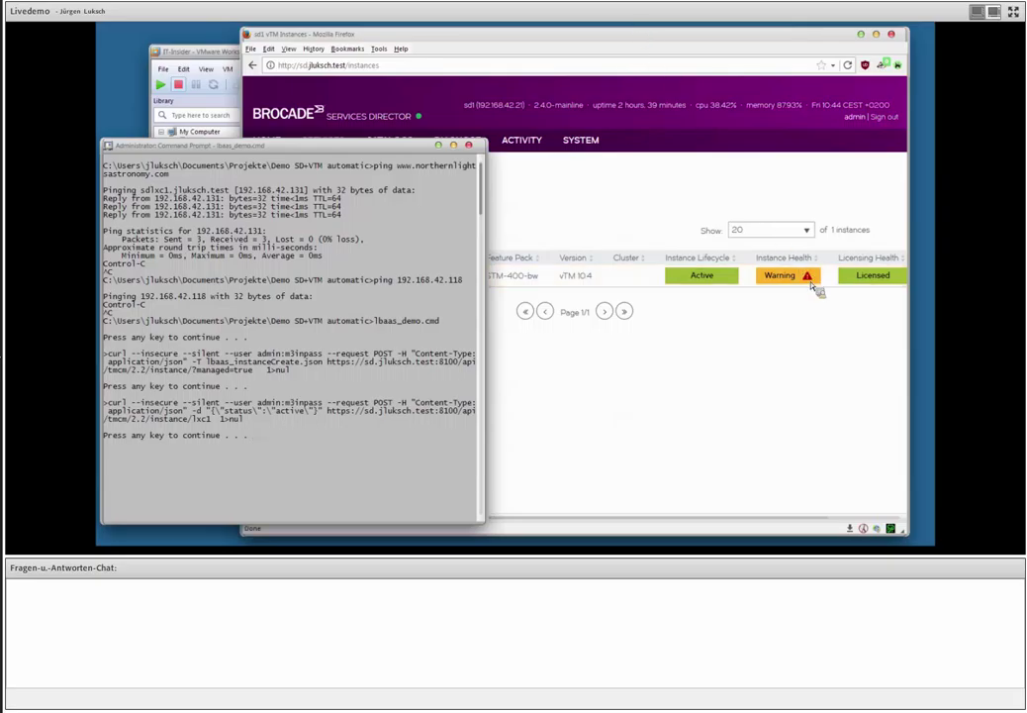
mouse_move(808, 279)
click(529, 46)
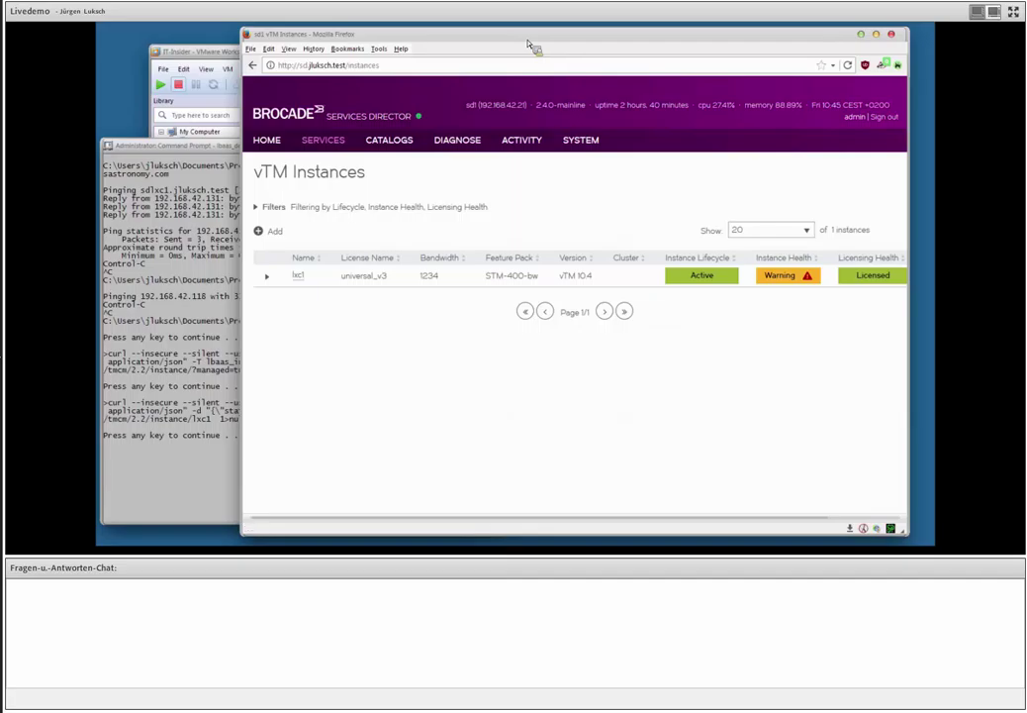
key(ctrl+t)
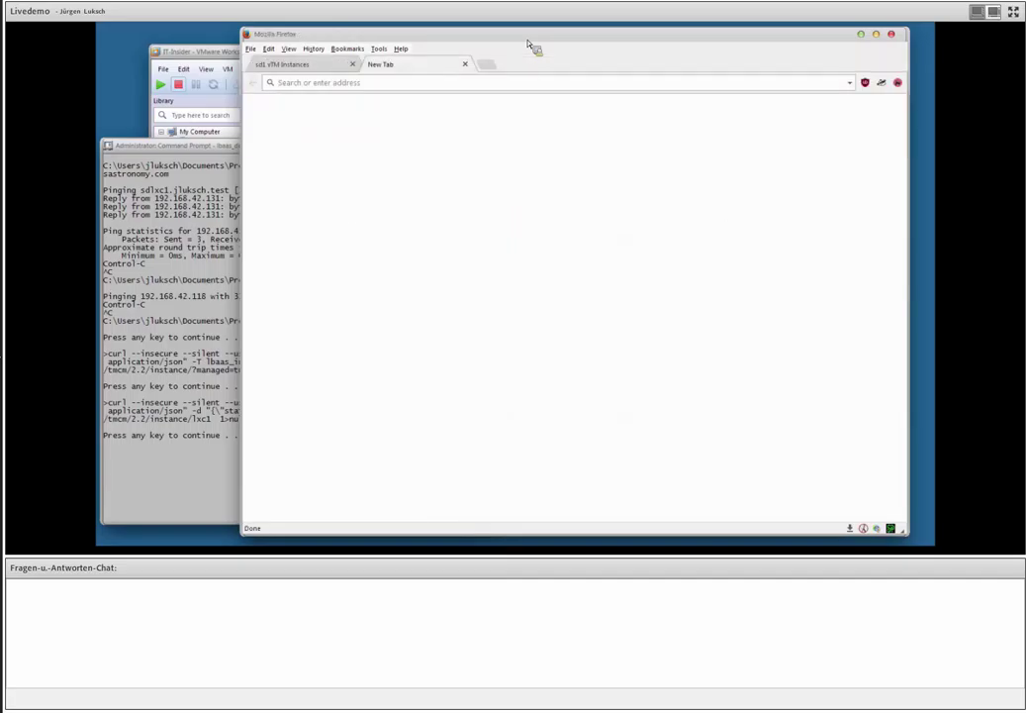
text(https:/)
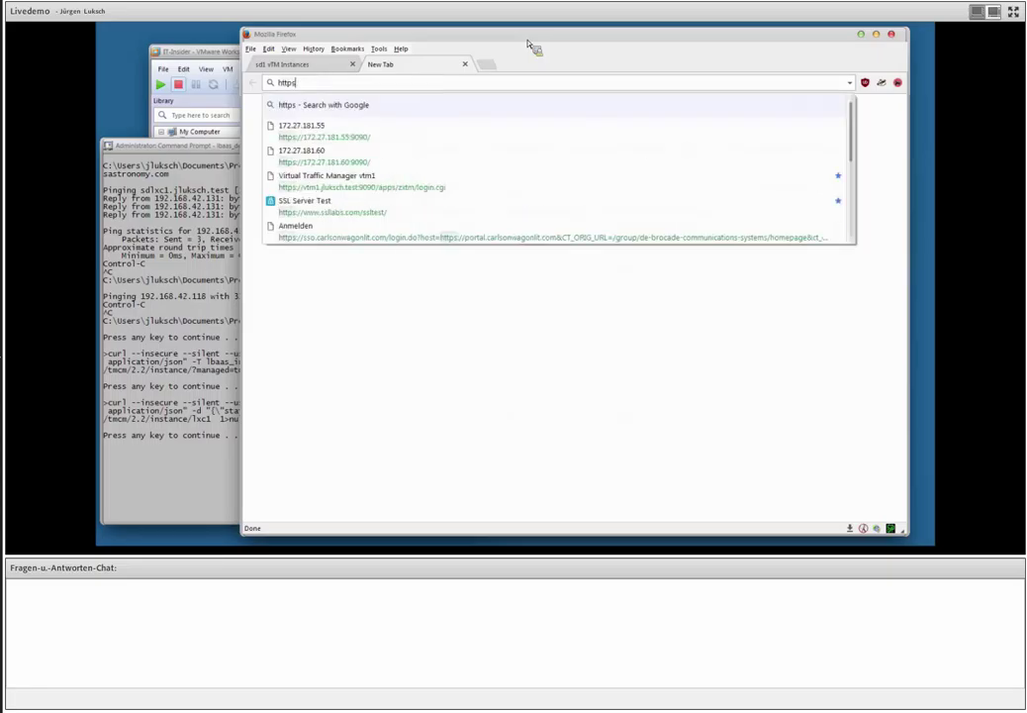
text(192.168.42.131/)
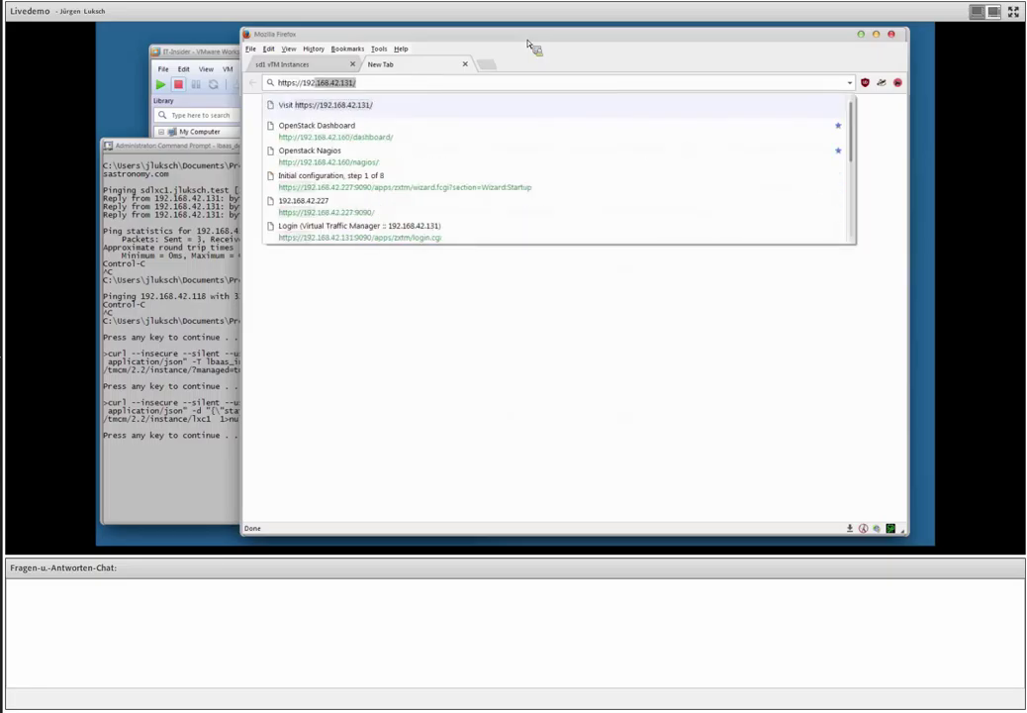
key(Return)
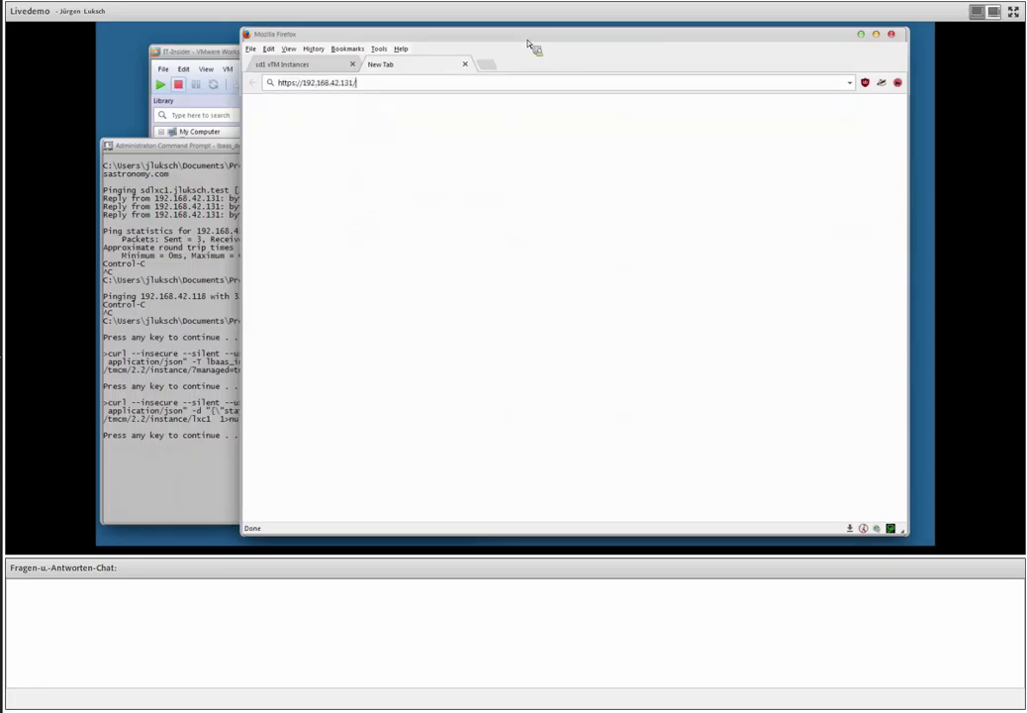
key(BackSpace)
text(:9090)
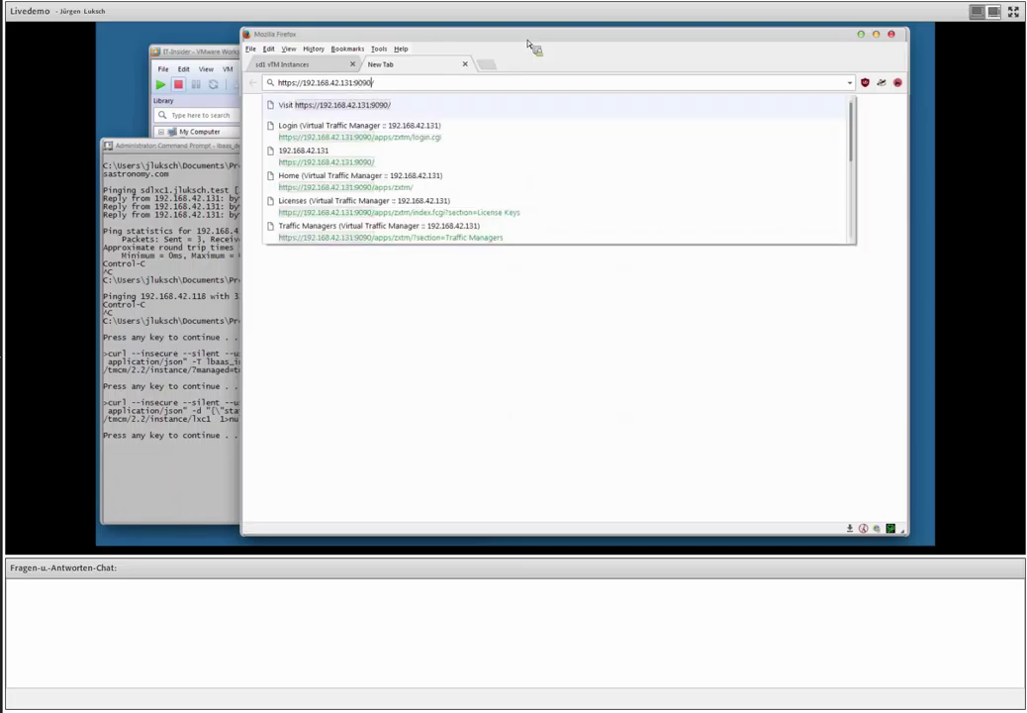
key(Return)
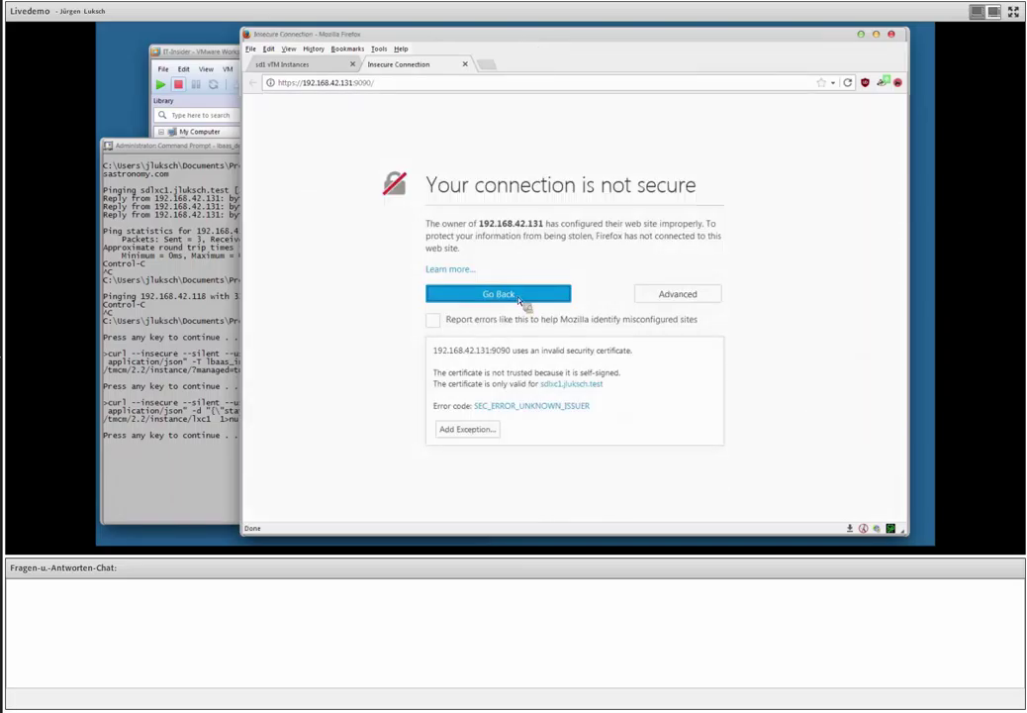
click(483, 430)
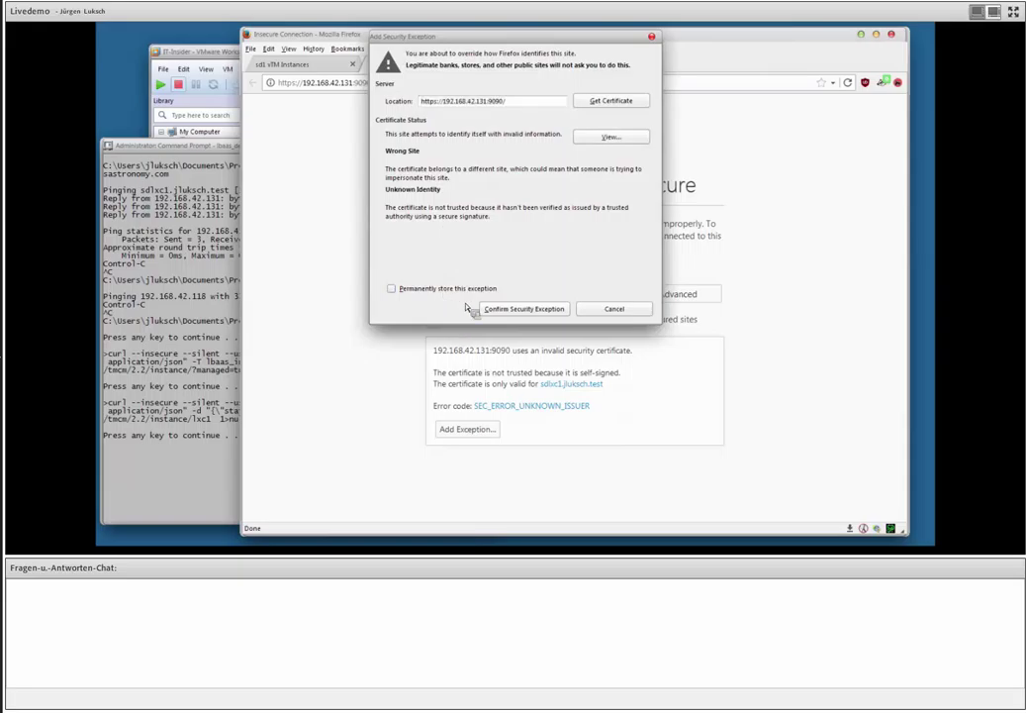
click(519, 309)
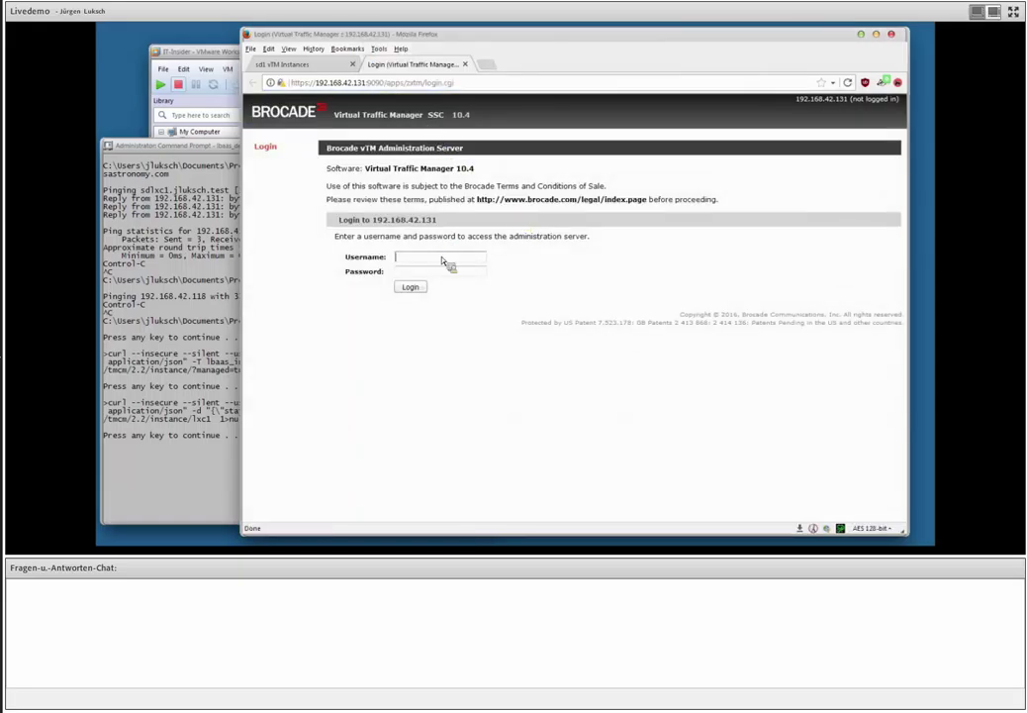
Log in to lxc1's vTM as admin, decline saving the password, and return to Command Prompt.
click(445, 258)
text(admin)
key(Tab)
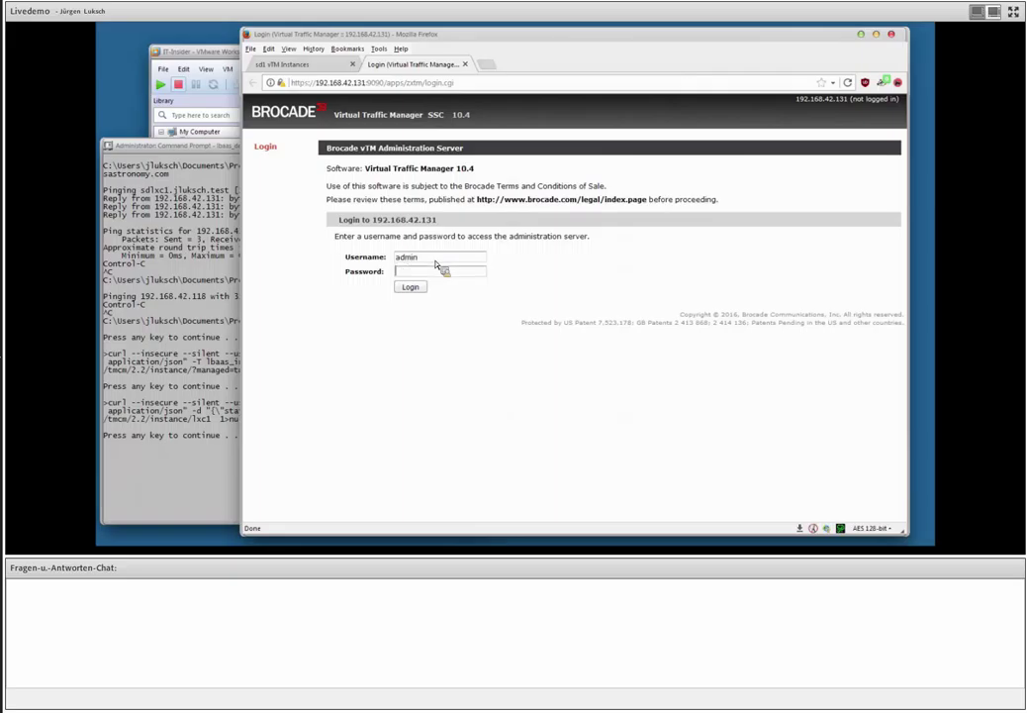
text(********)
key(Return)
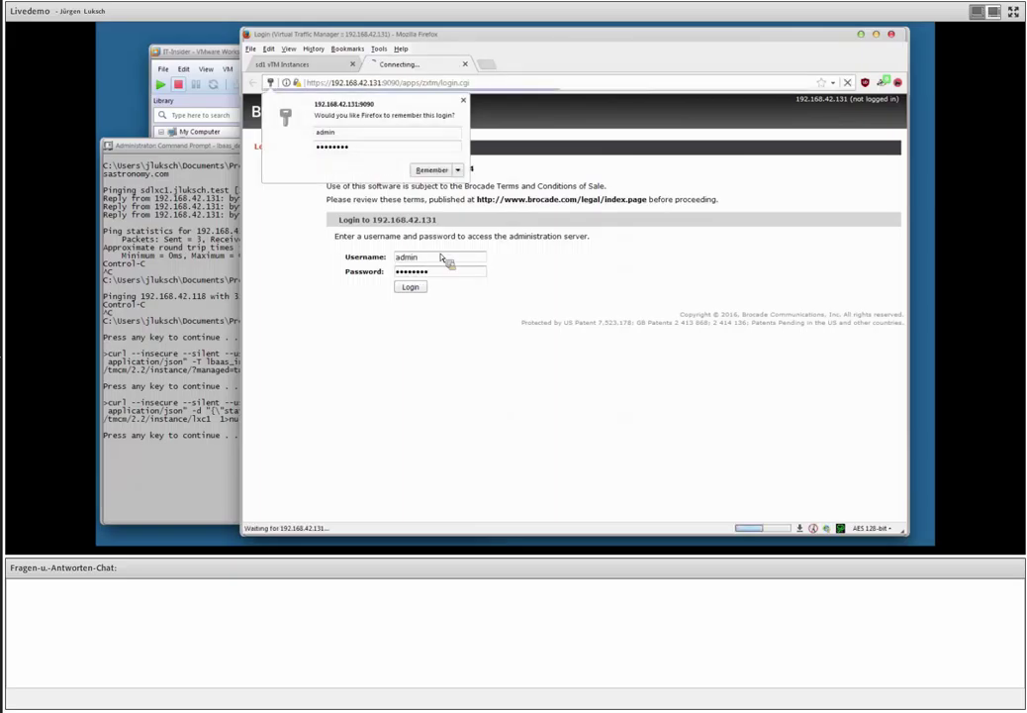
click(463, 102)
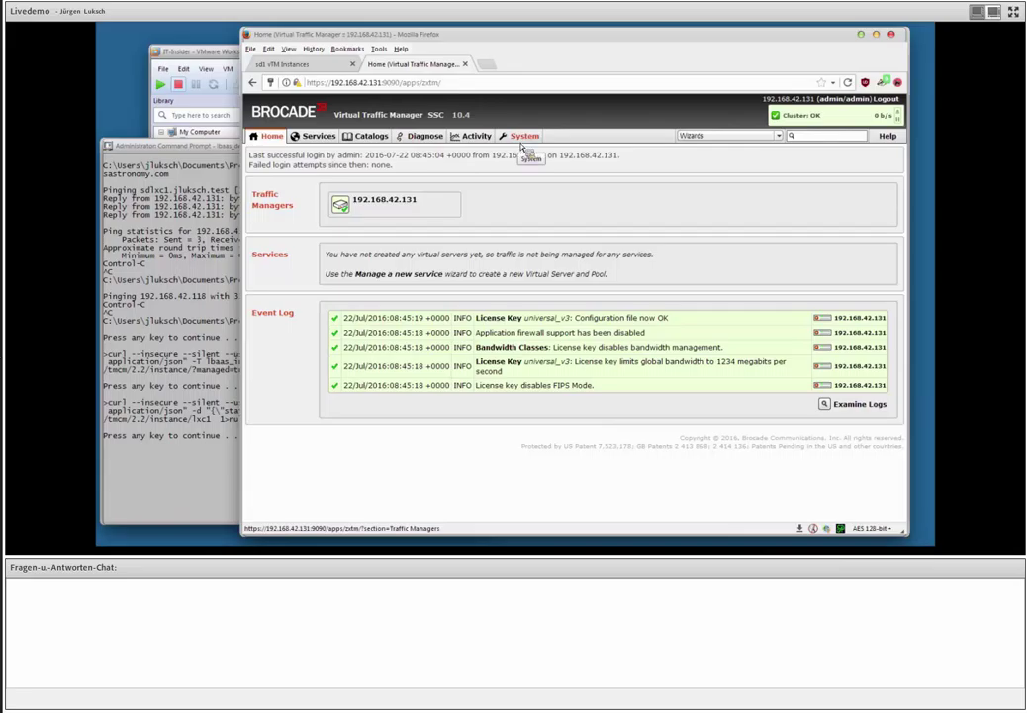
click(302, 64)
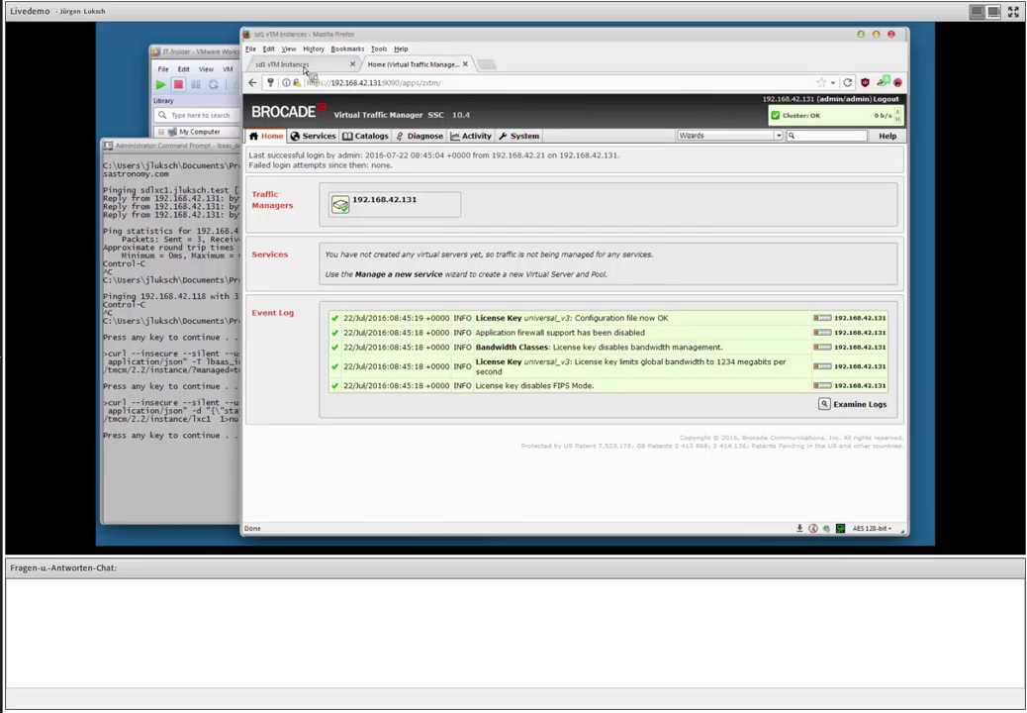
click(223, 149)
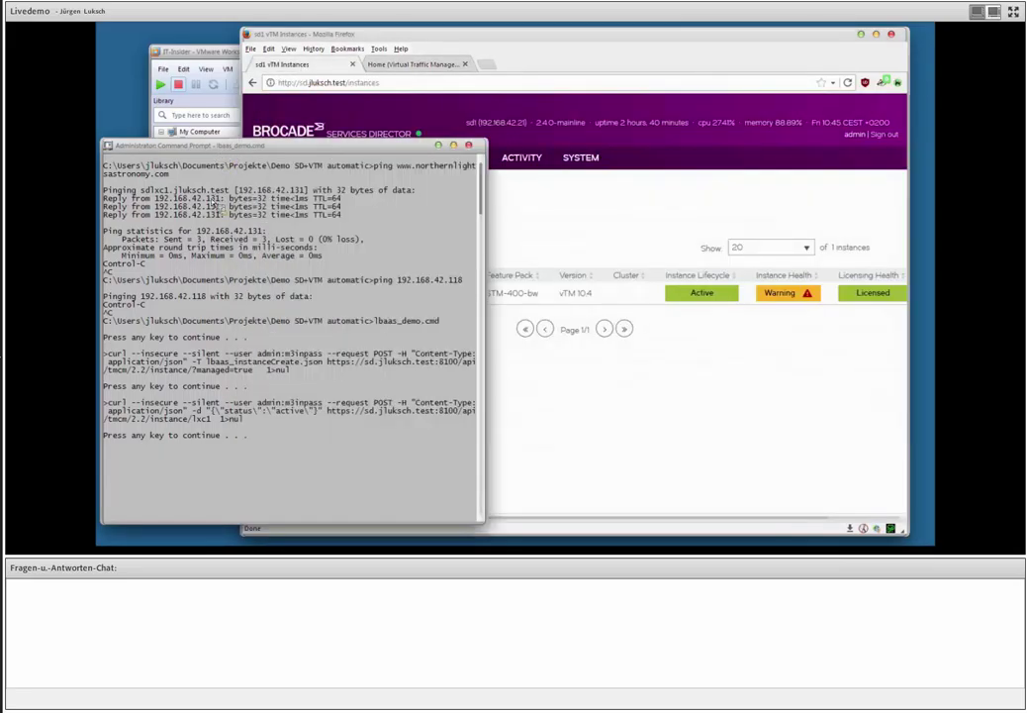
Continue the script to create pool my_servers and vserver, then expand lxc1 in Services Director.
key(Return)
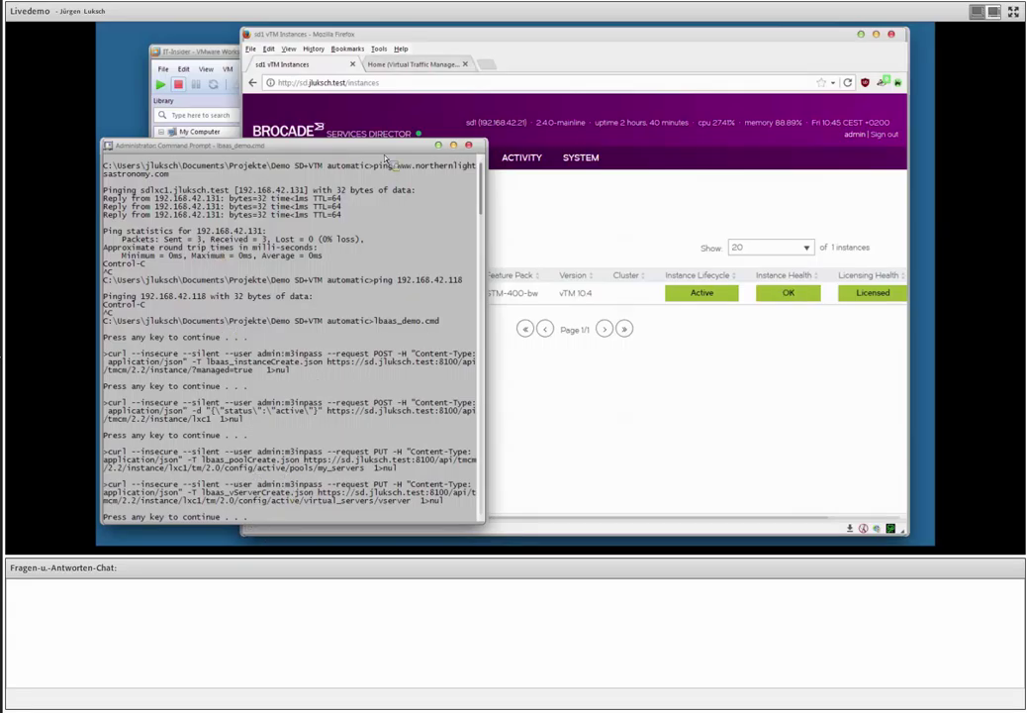
click(427, 65)
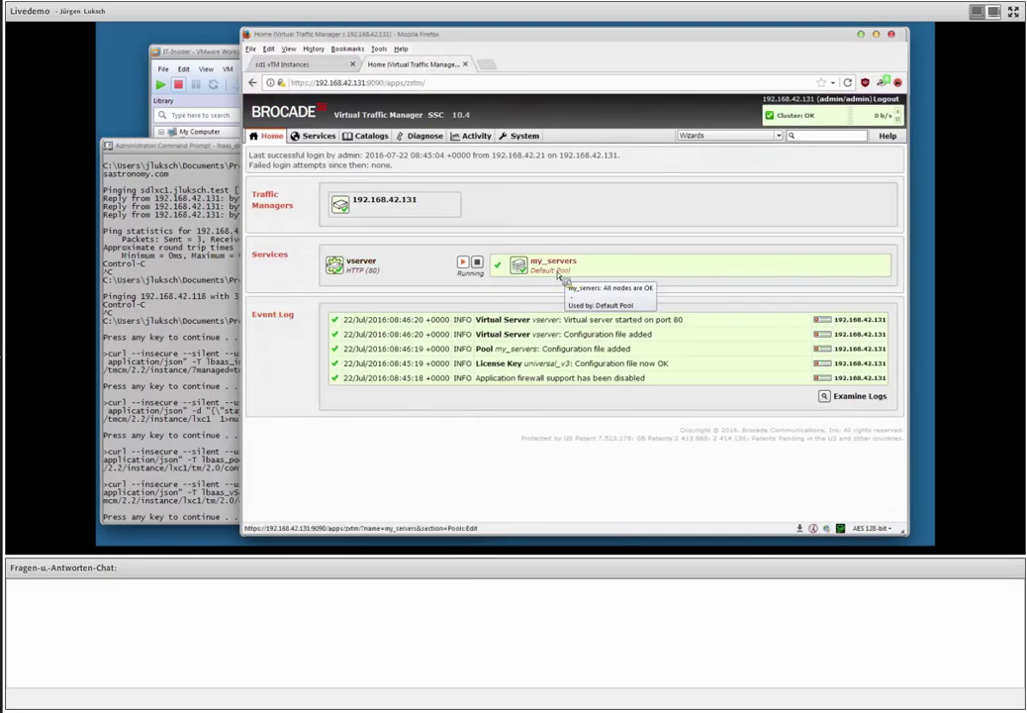
click(316, 65)
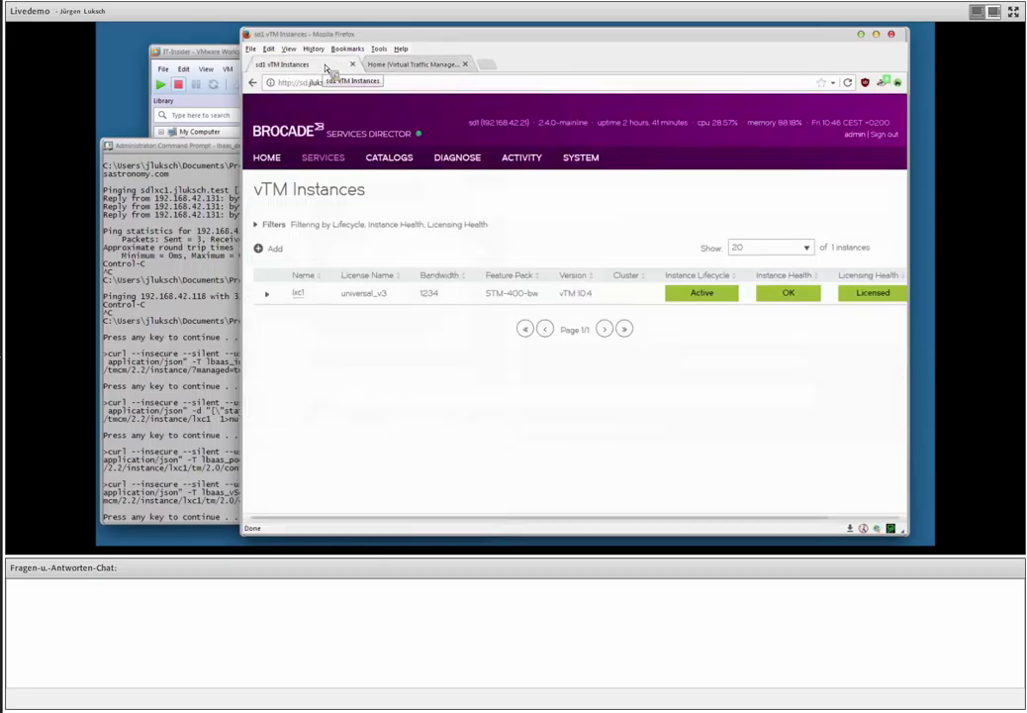
click(267, 295)
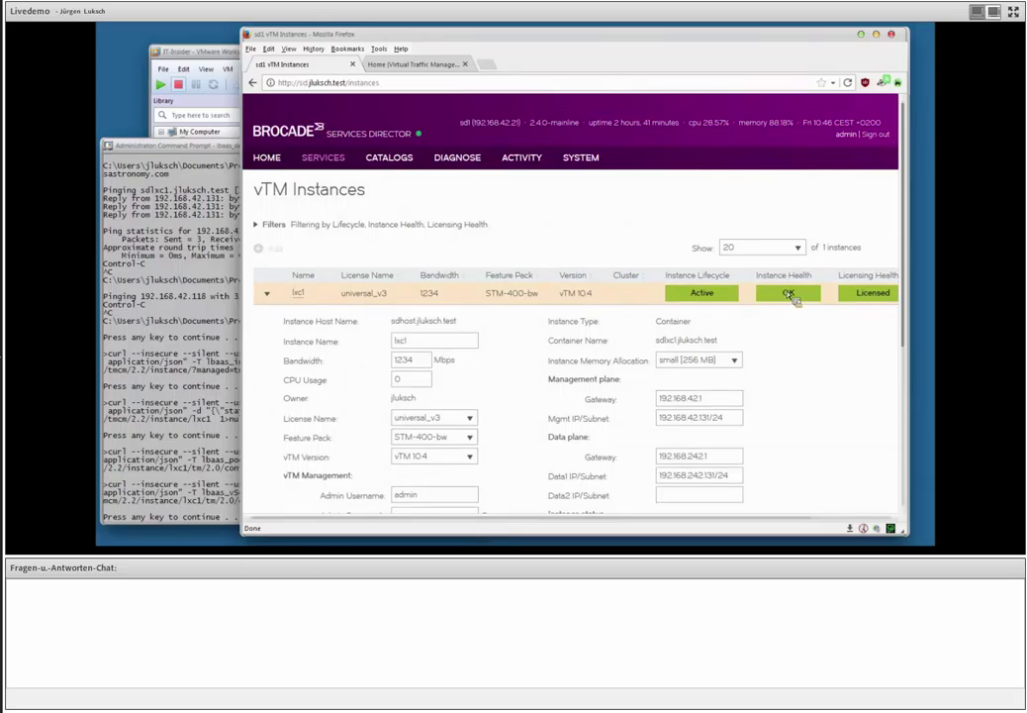
scroll(792, 297, down, 5)
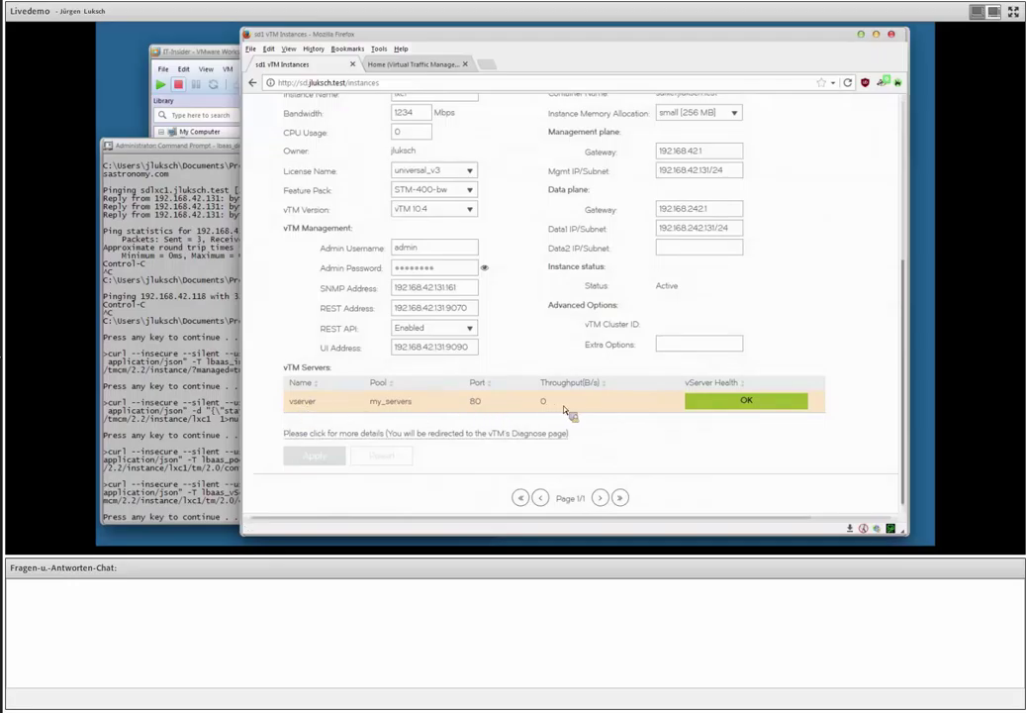
click(493, 66)
text(www.)
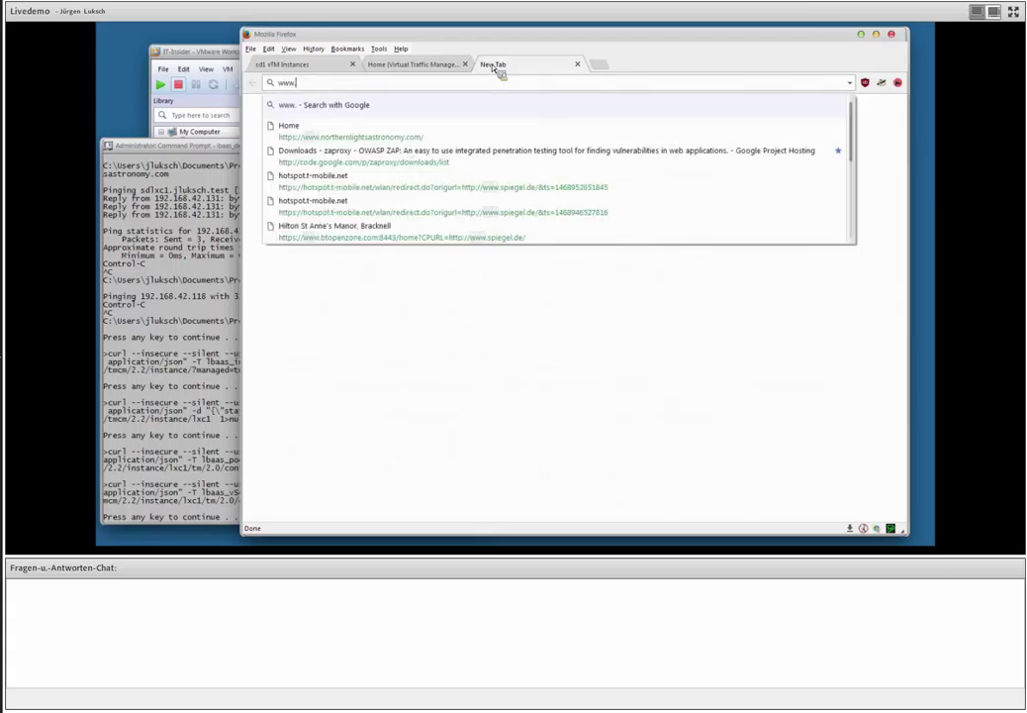
text(northernlightsastronomy.com/)
key(Return)
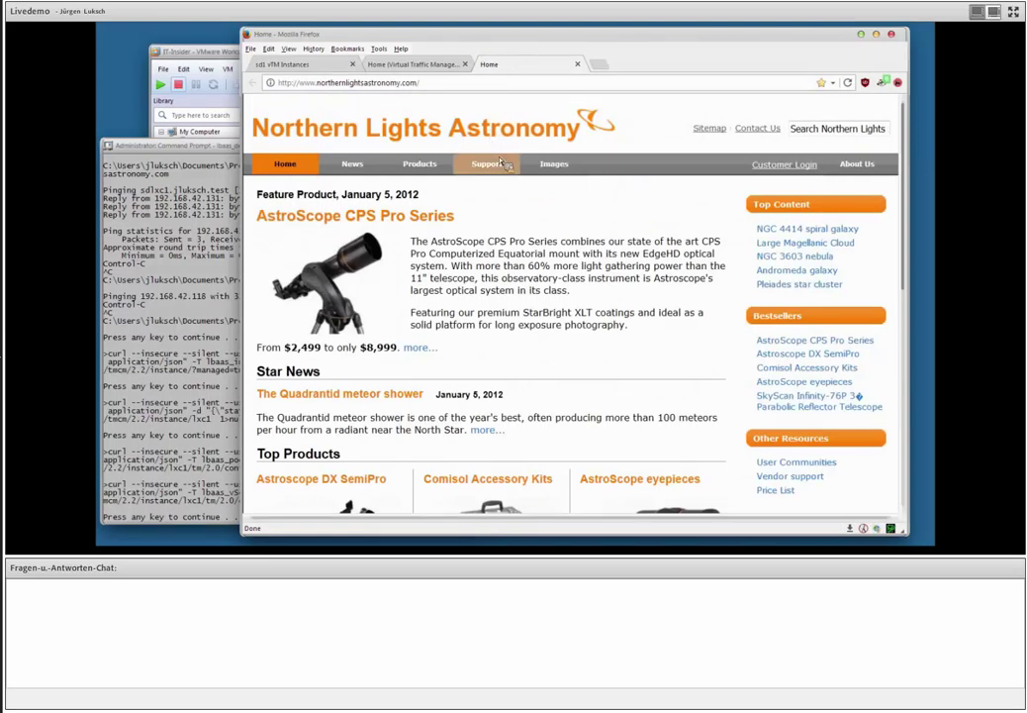
click(502, 163)
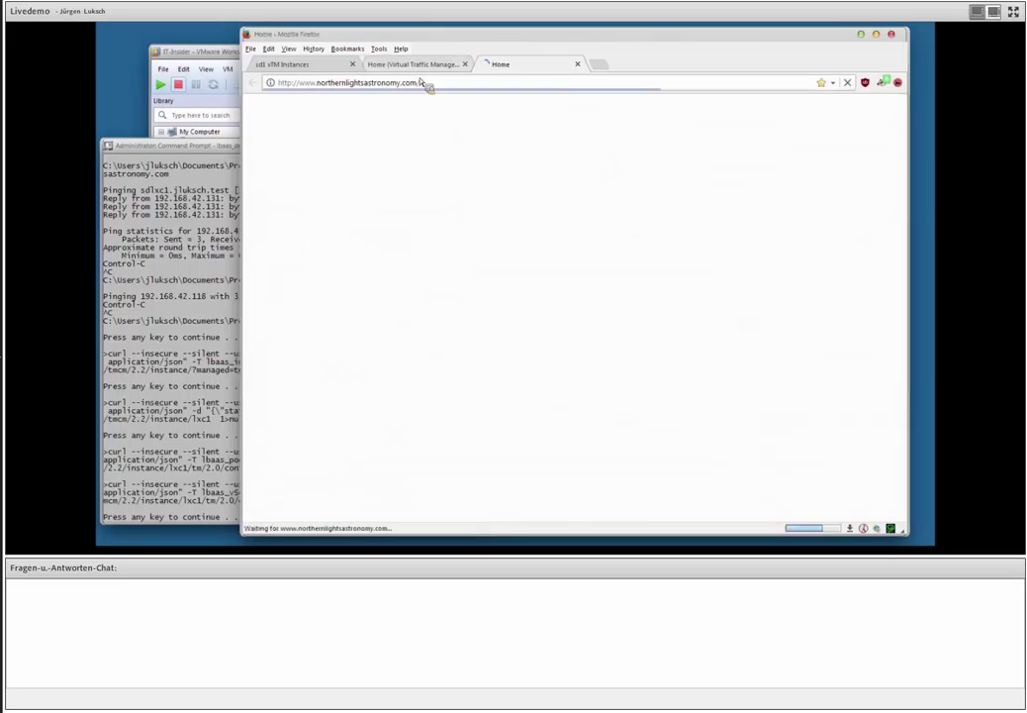
Collapse lxc1, view the dashboard's 1,234 Mbps STM-400 usage, then go to vTM Instances.
click(279, 64)
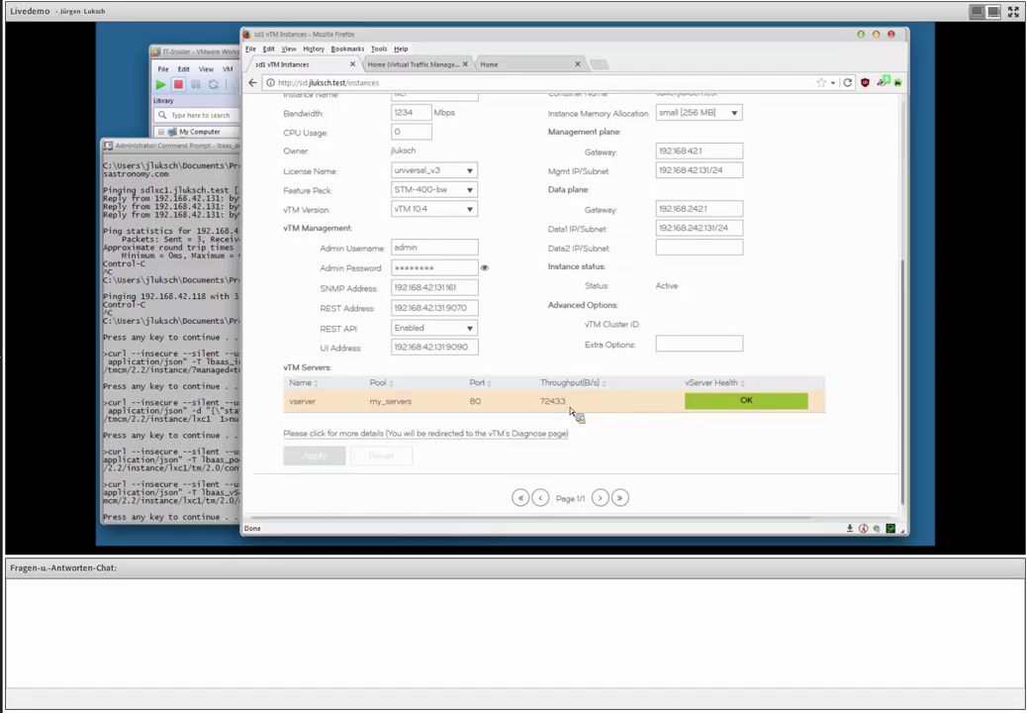
scroll(524, 324, up, 5)
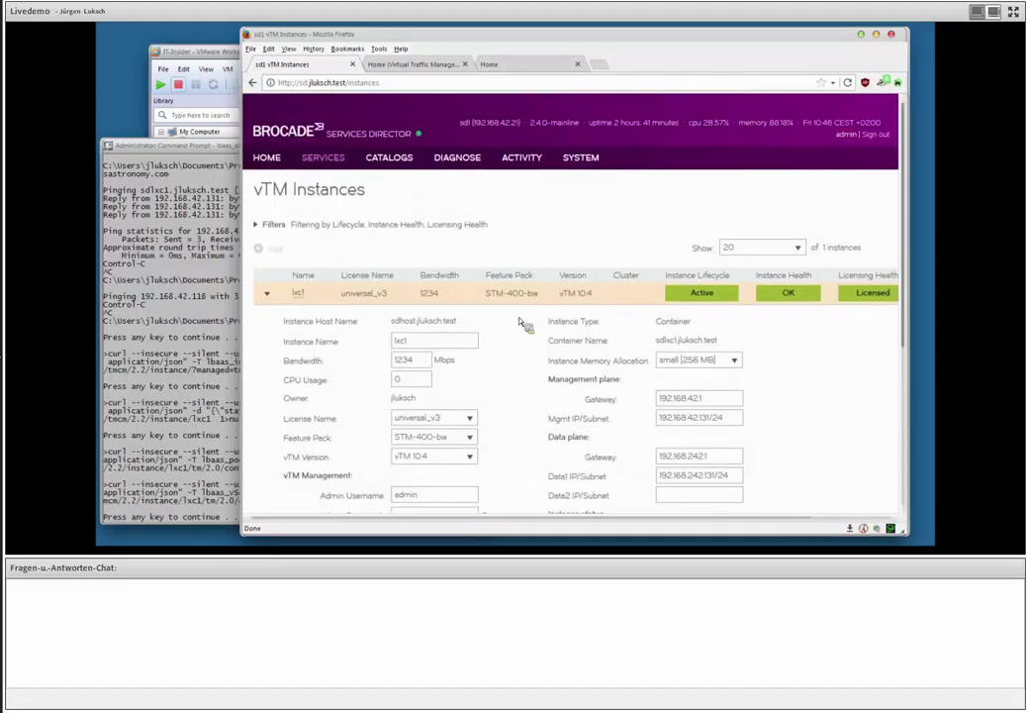
click(266, 293)
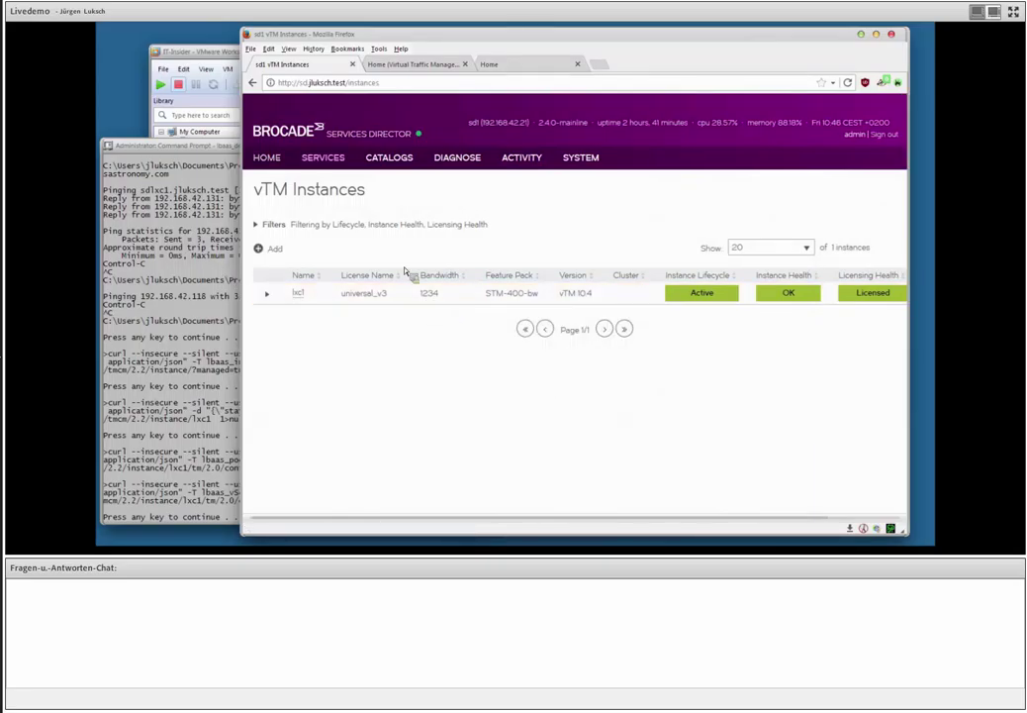
click(266, 158)
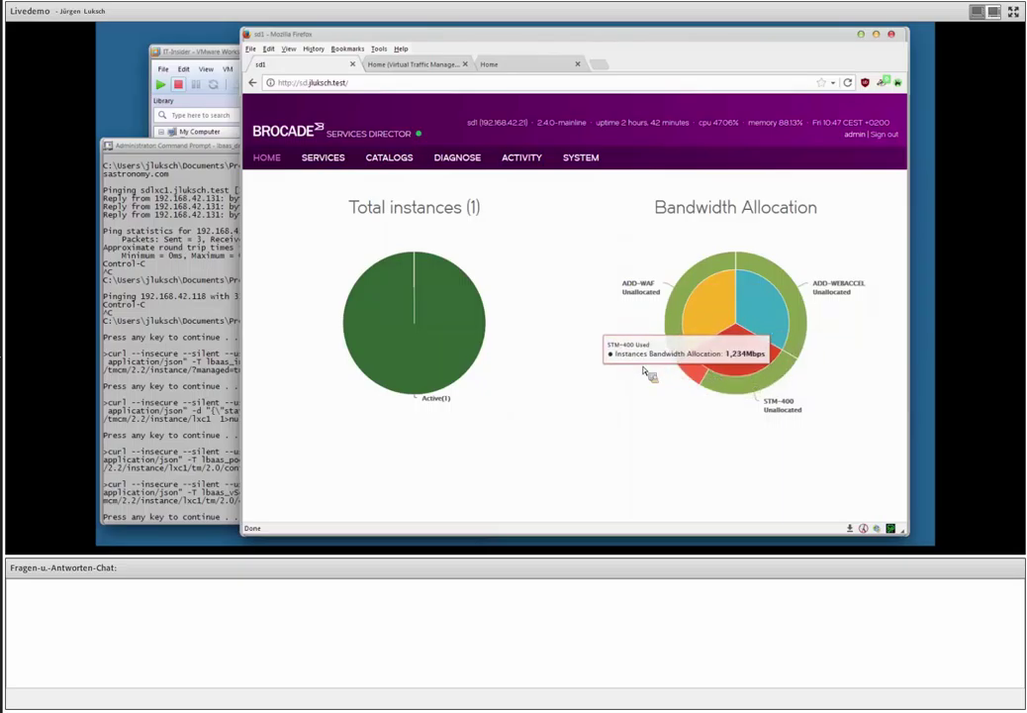
click(326, 158)
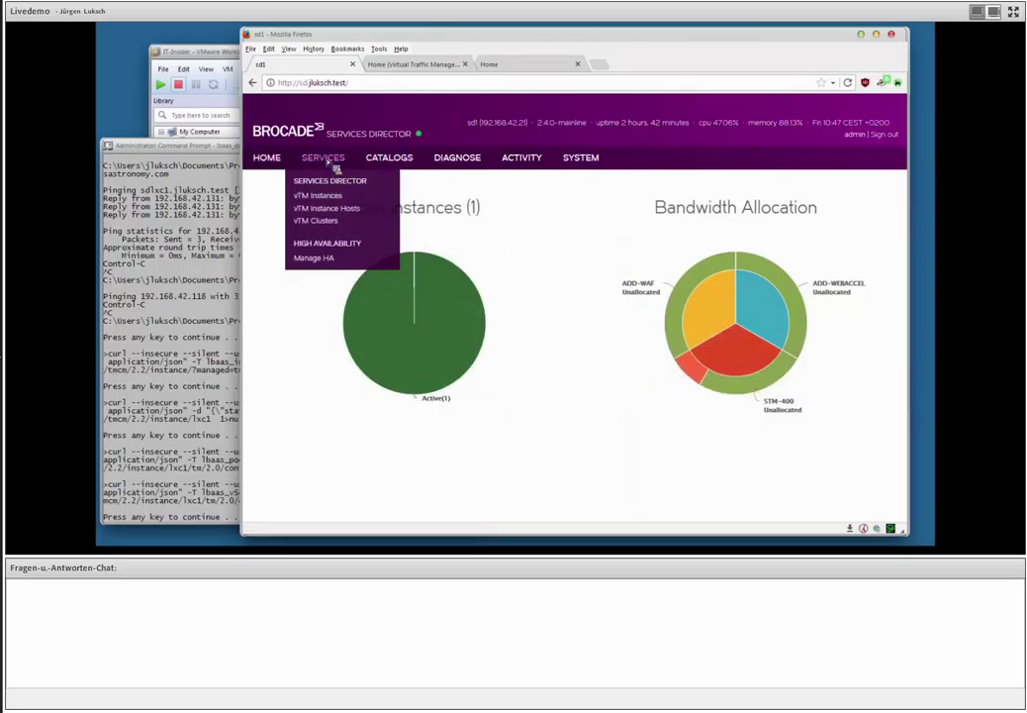
click(335, 197)
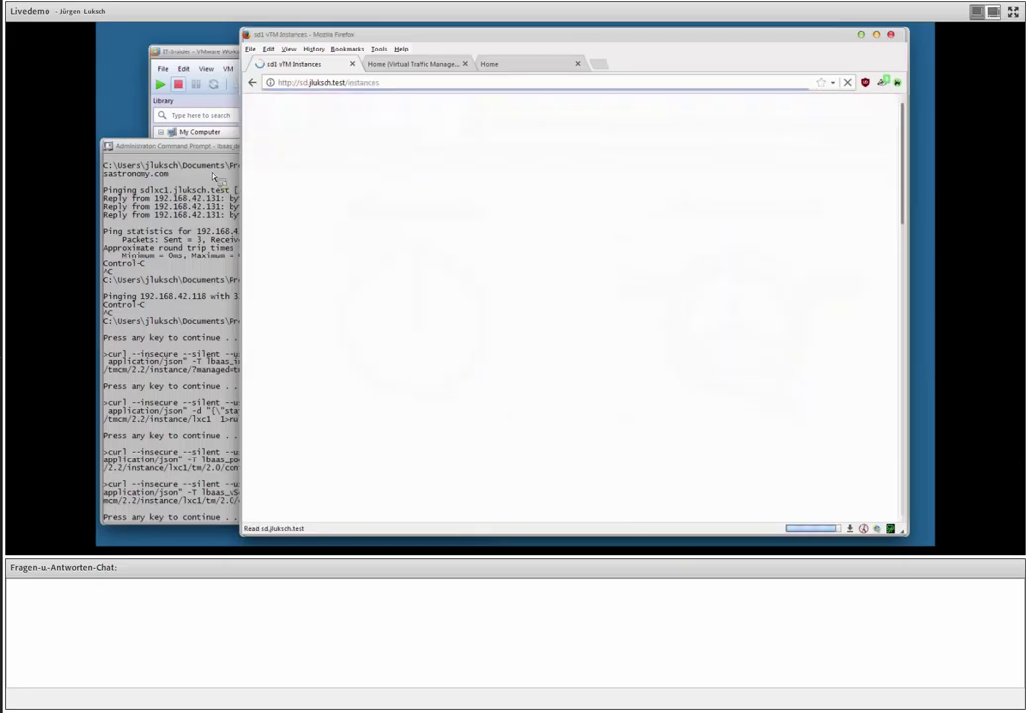
Run the script's curl call changing lxc1's bandwidth from 1234 to 500, then inspect lxc1's row.
click(219, 235)
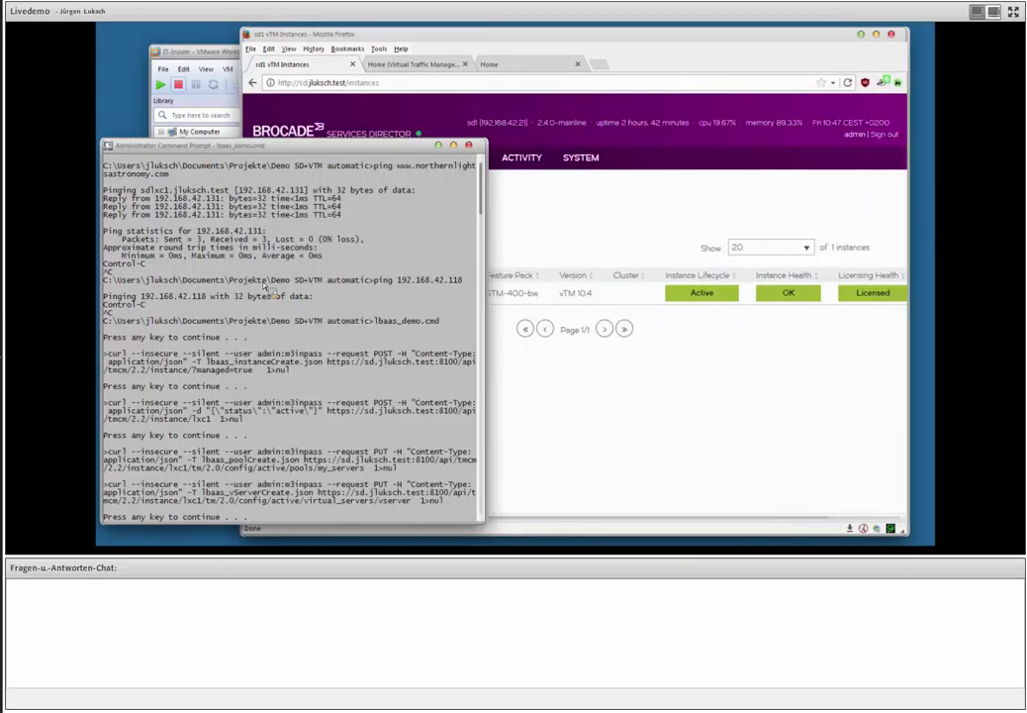
key(space)
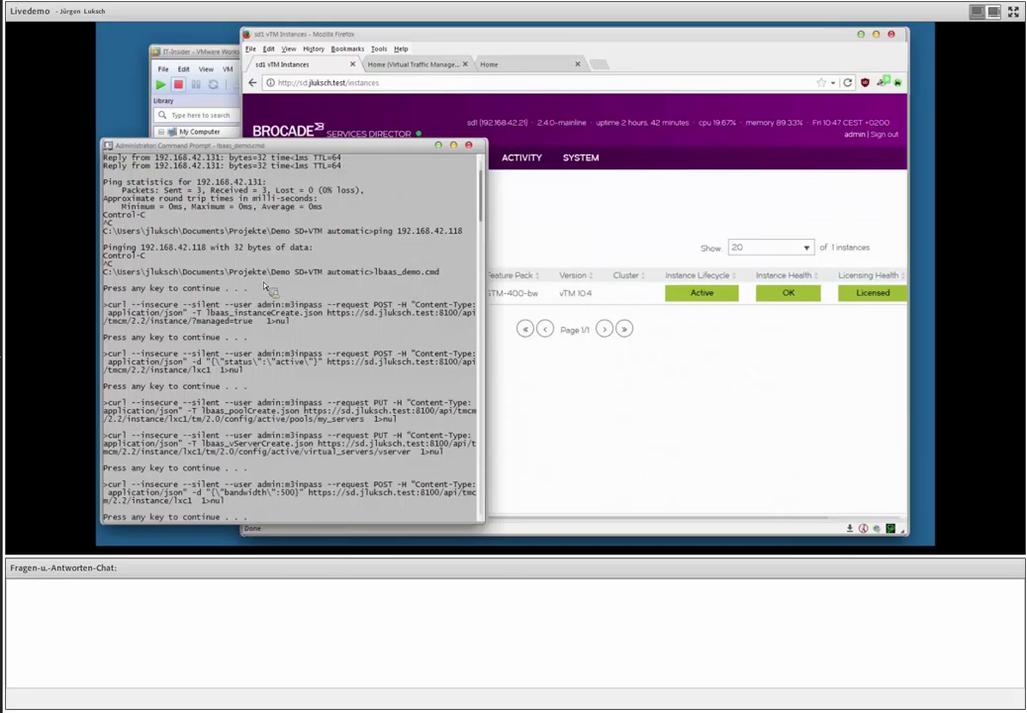
click(448, 38)
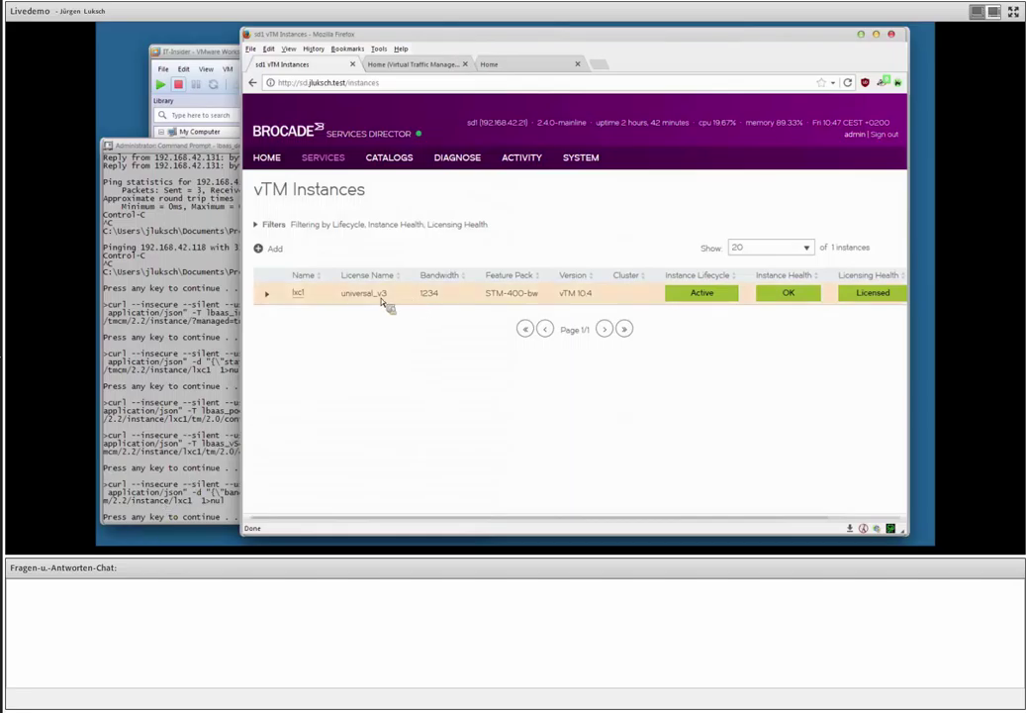
click(267, 294)
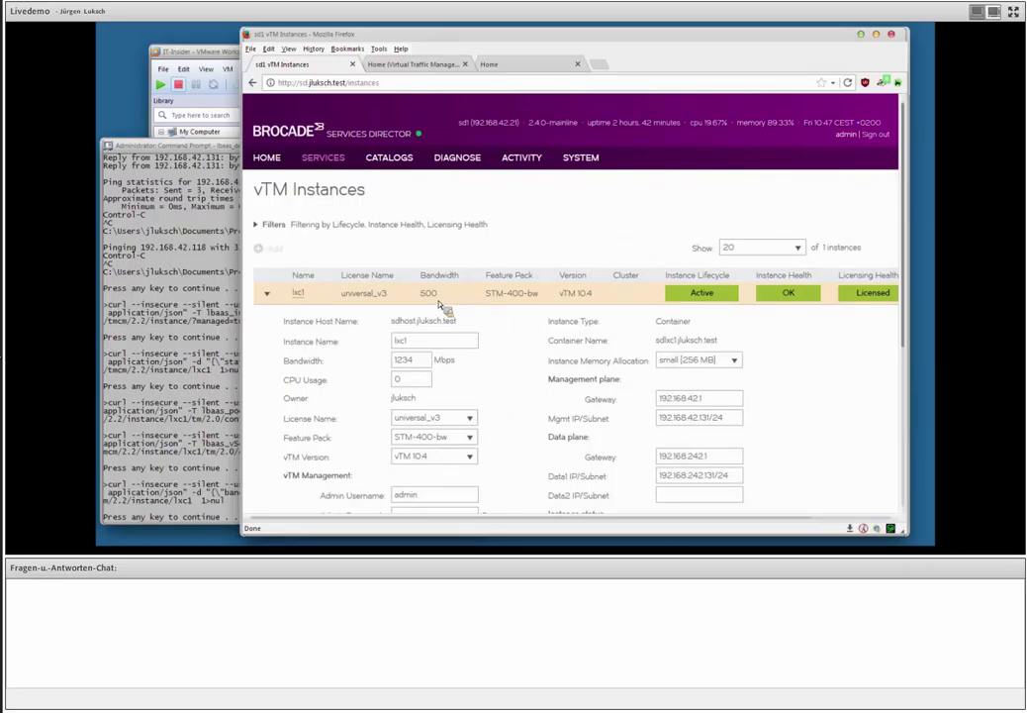
Confirm vTM's System > Licenses bandwidth limit still reads 1234 Mbps, then return to the astronomy site.
click(414, 63)
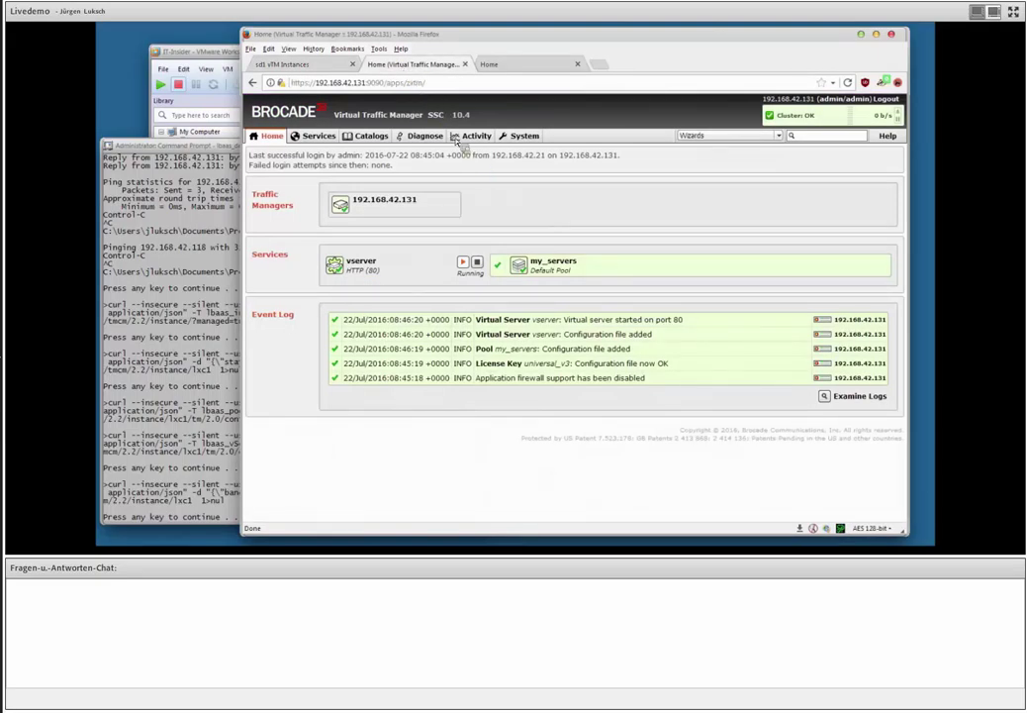
click(524, 141)
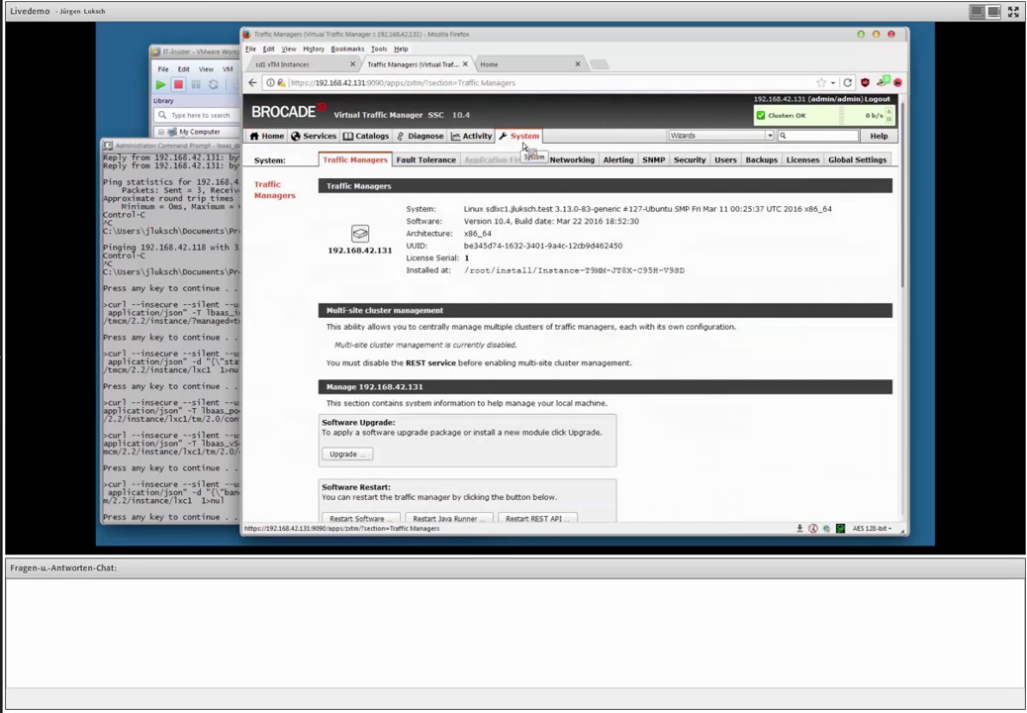
click(803, 160)
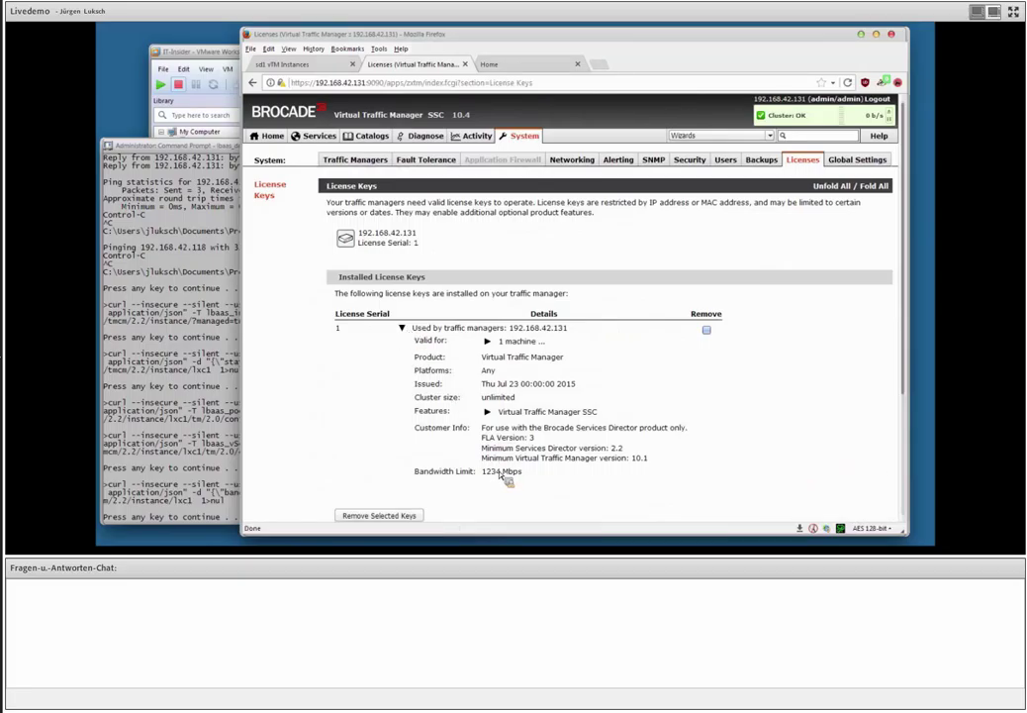
click(272, 137)
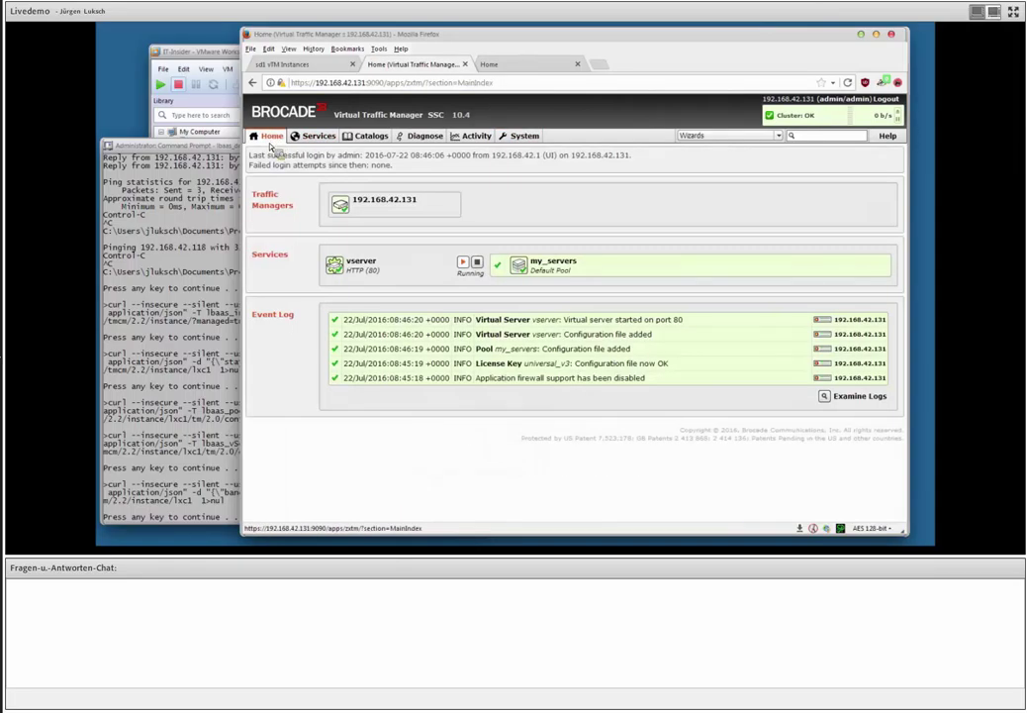
click(527, 66)
Verify lxc1 lists bandwidth 500, collapse its row, and return to the dashboard showing 500 Mbps used.
click(277, 65)
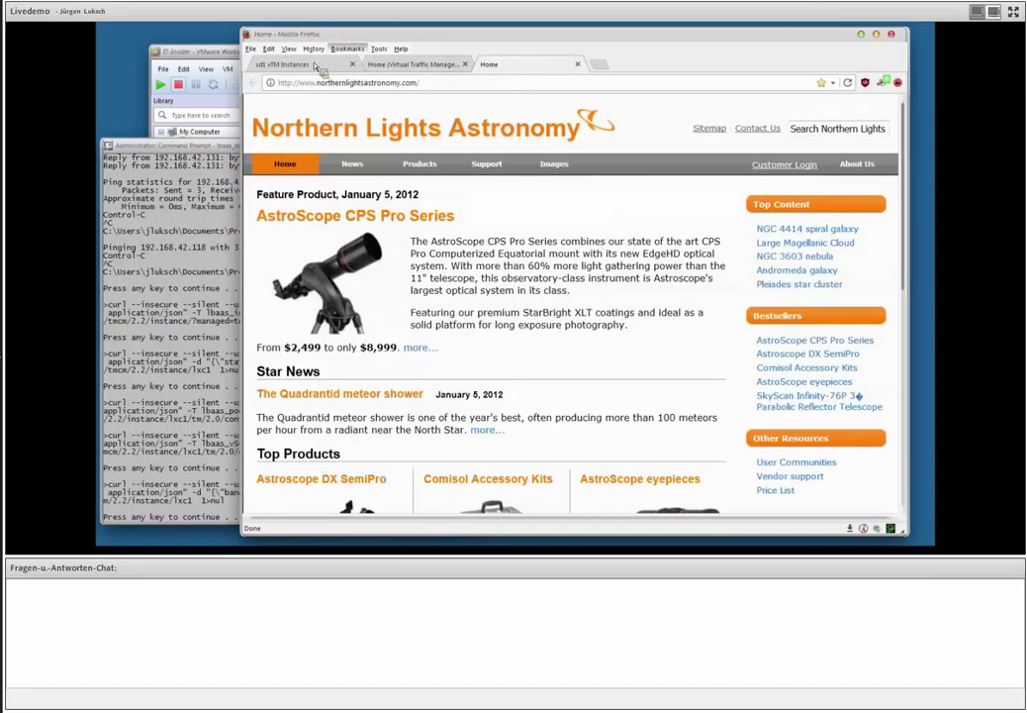
click(294, 295)
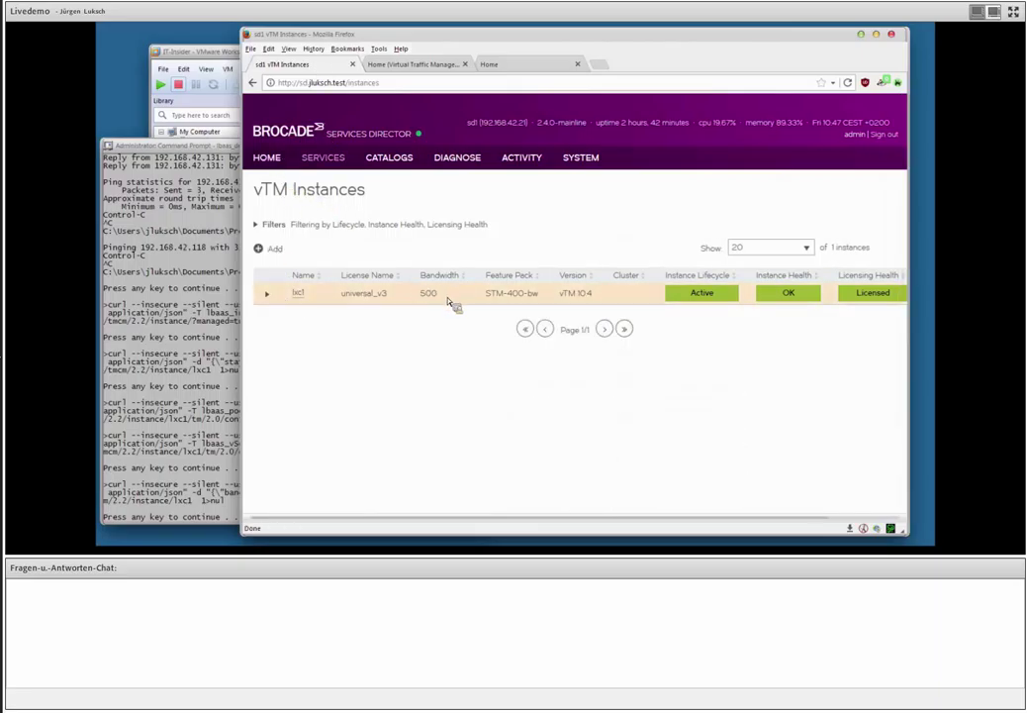
click(270, 162)
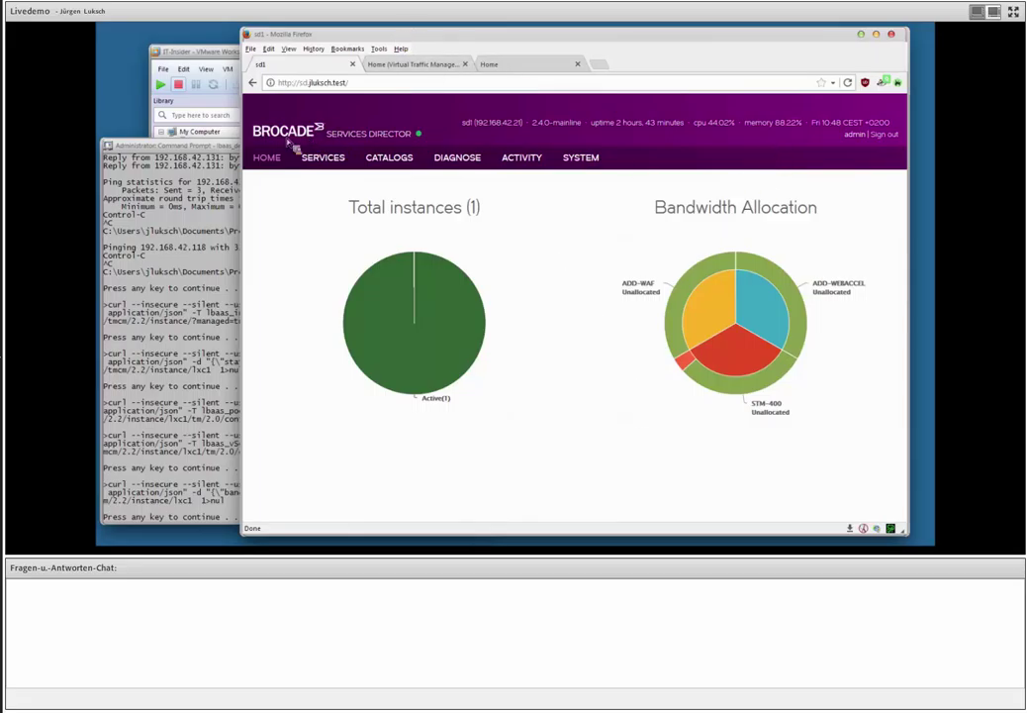
click(209, 151)
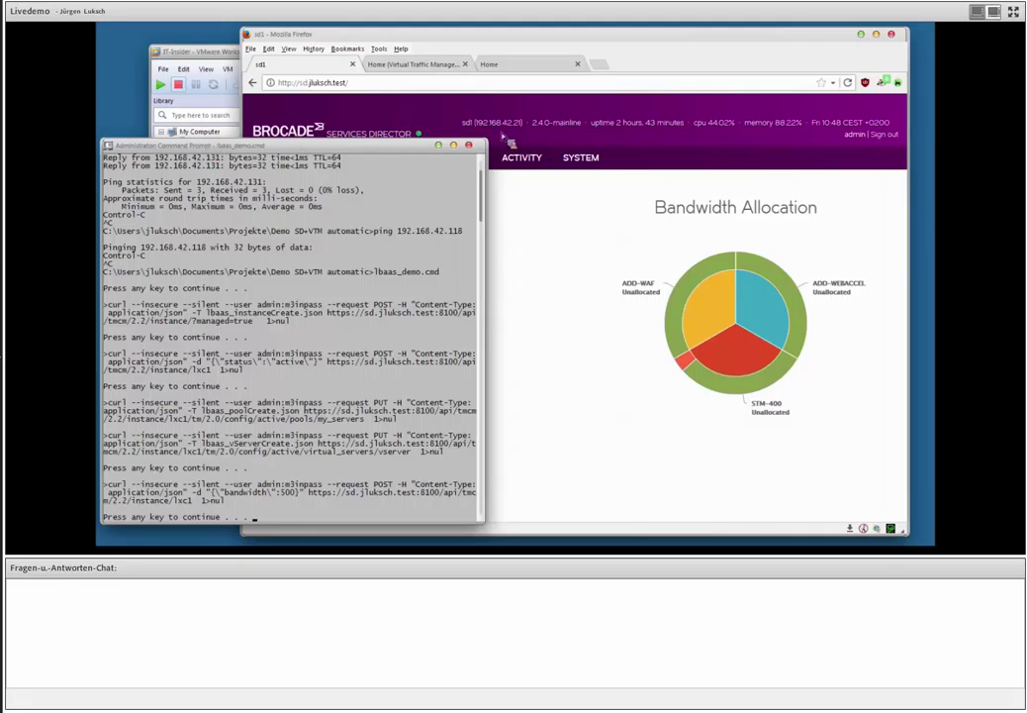
View the Instance Allocation chart with one instance on STM-400-bw, then go to vTM Instances.
click(411, 113)
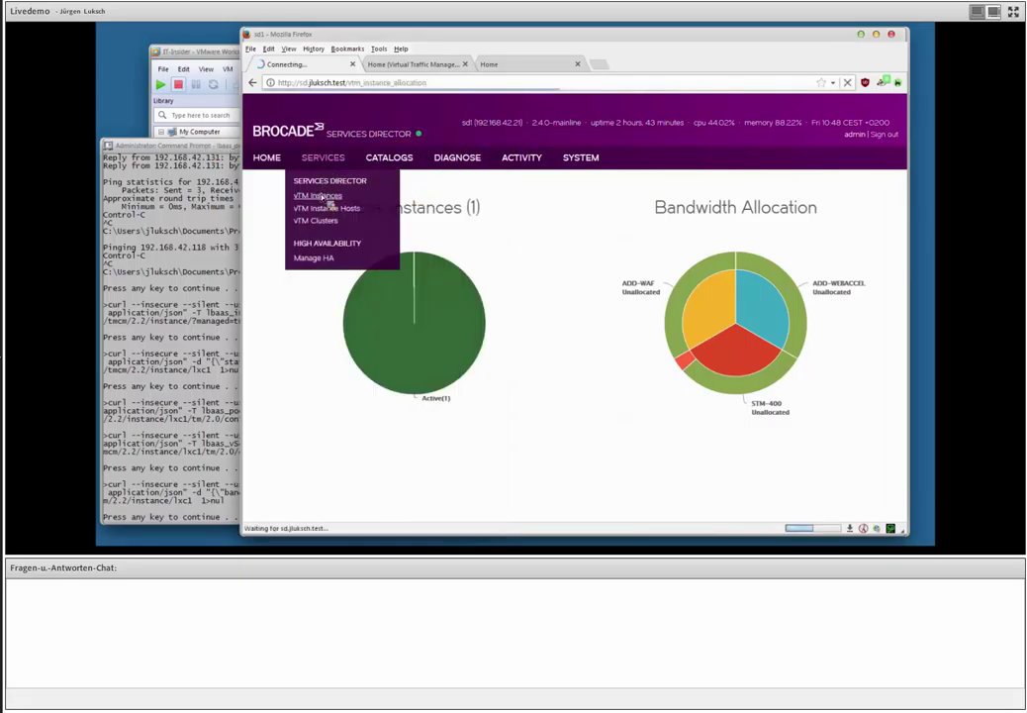
click(332, 199)
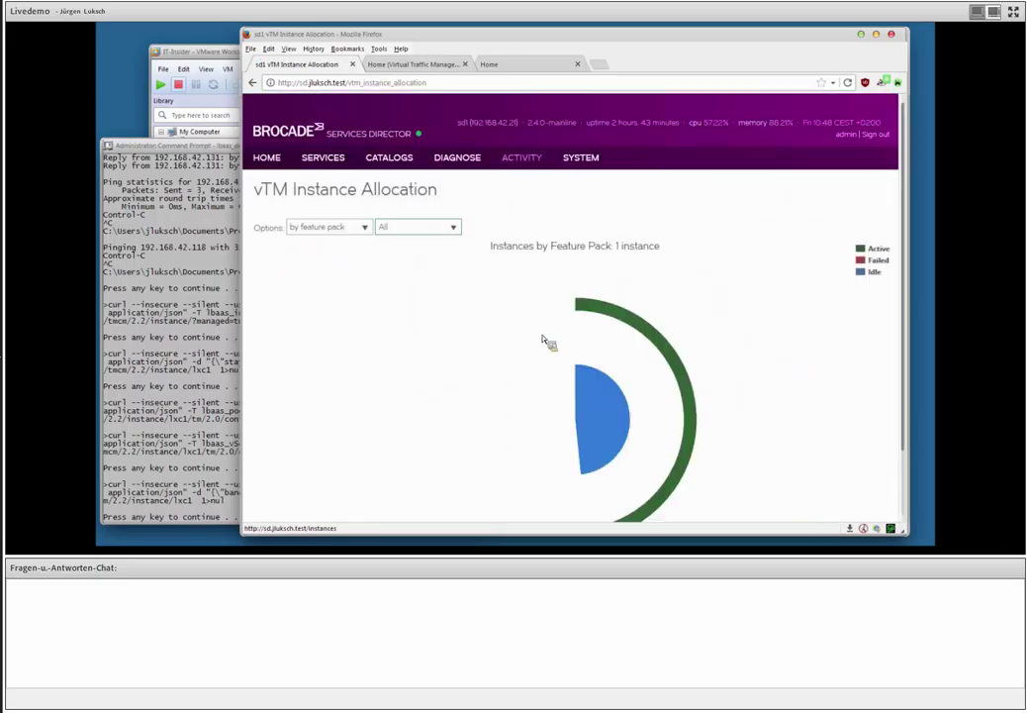
click(322, 164)
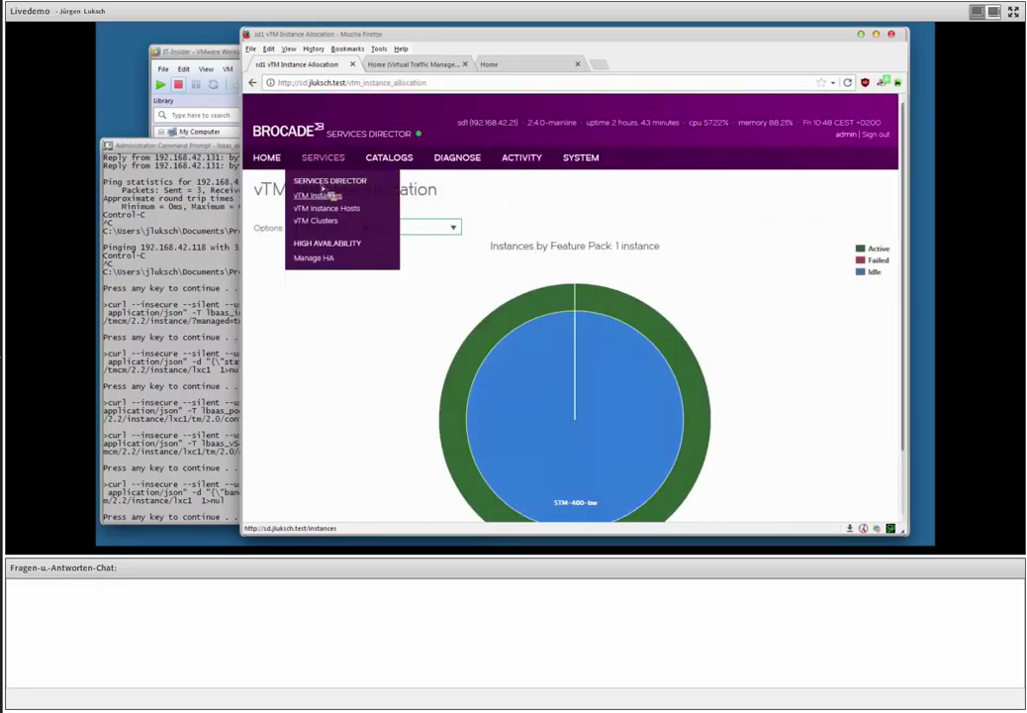
click(327, 196)
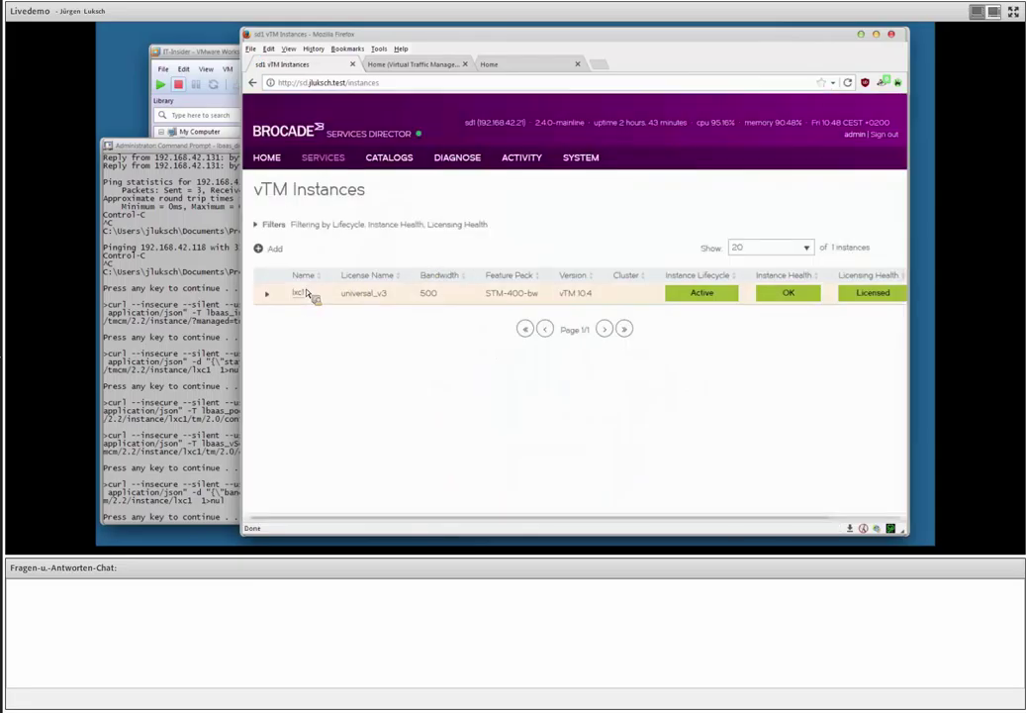
Refresh lxc1's vTM Servers table, showing vserver (my_servers, port 80) health now Warning.
click(279, 297)
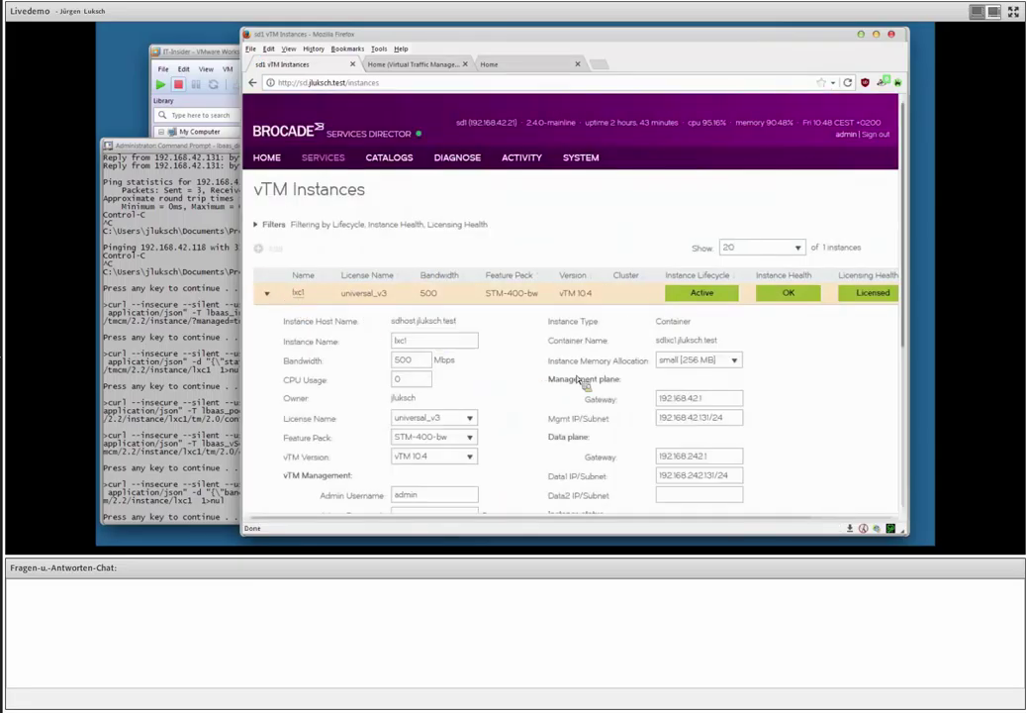
scroll(574, 385, down, 5)
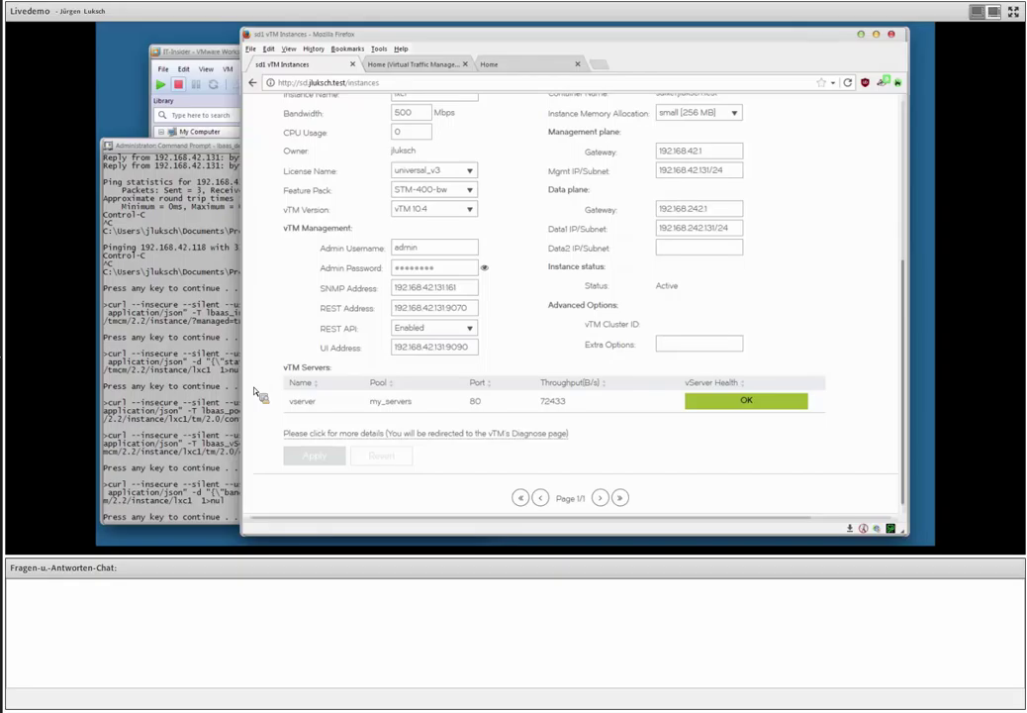
scroll(264, 366, up, 4)
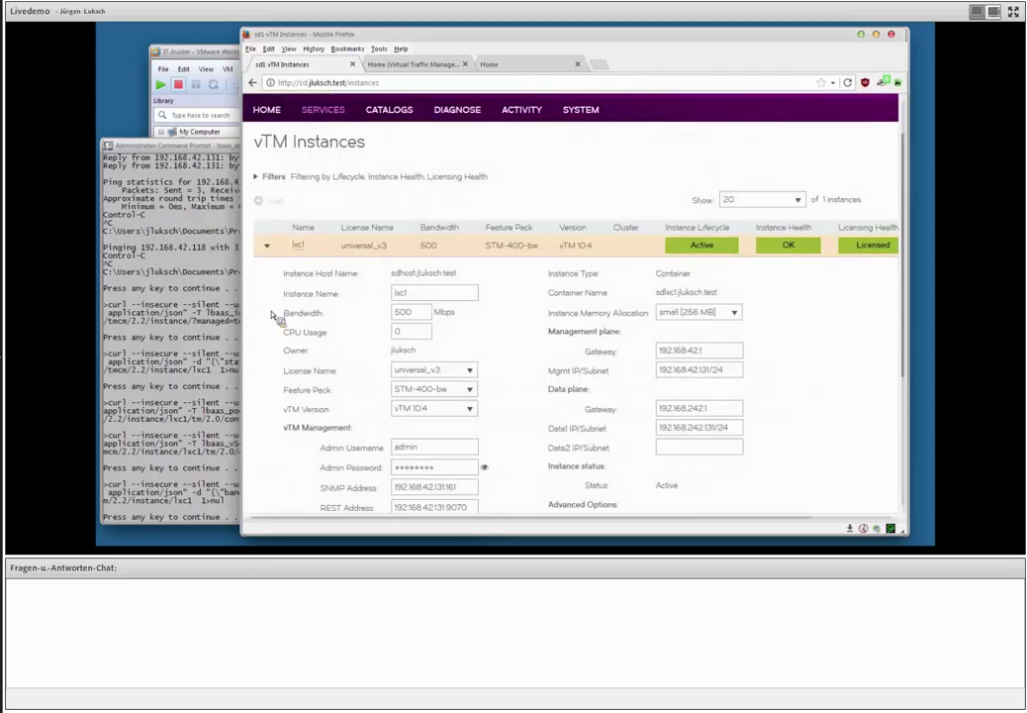
click(266, 244)
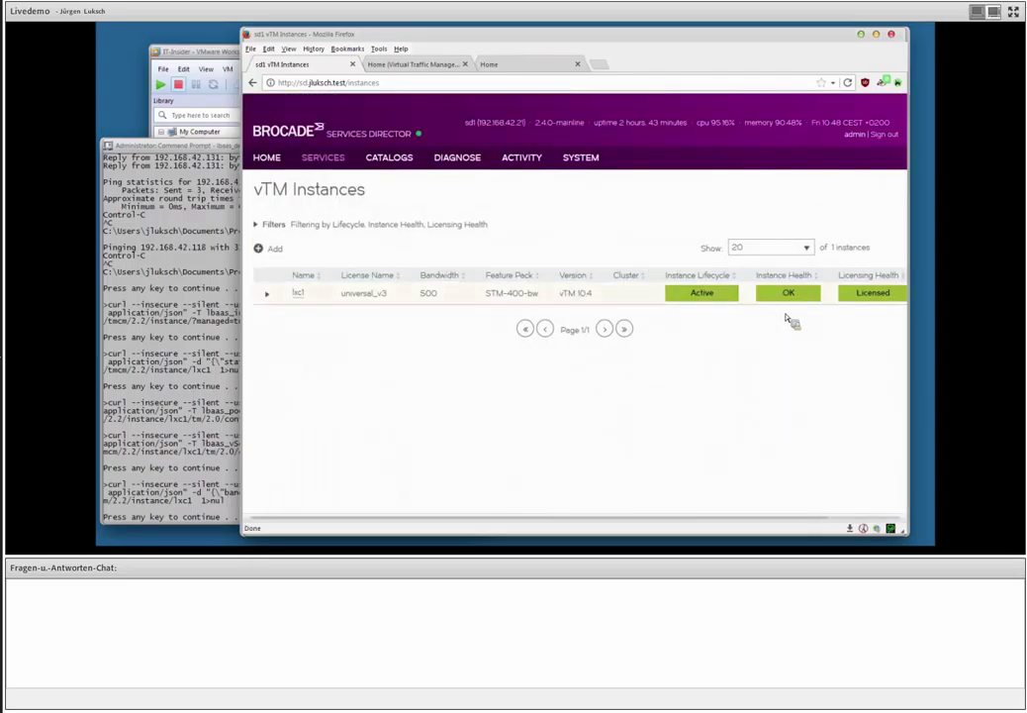
click(267, 294)
scroll(289, 323, down, 4)
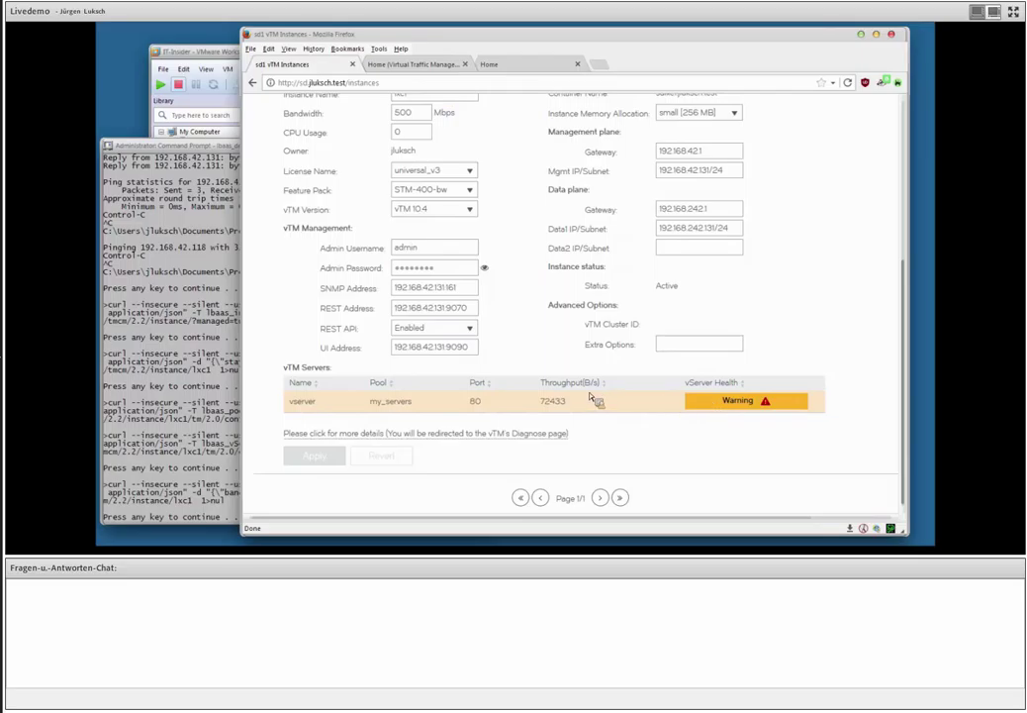
Reload lxc1's details: vserver throughput 24793, failed node 192.168.42.118:80, instance health Warning.
click(505, 65)
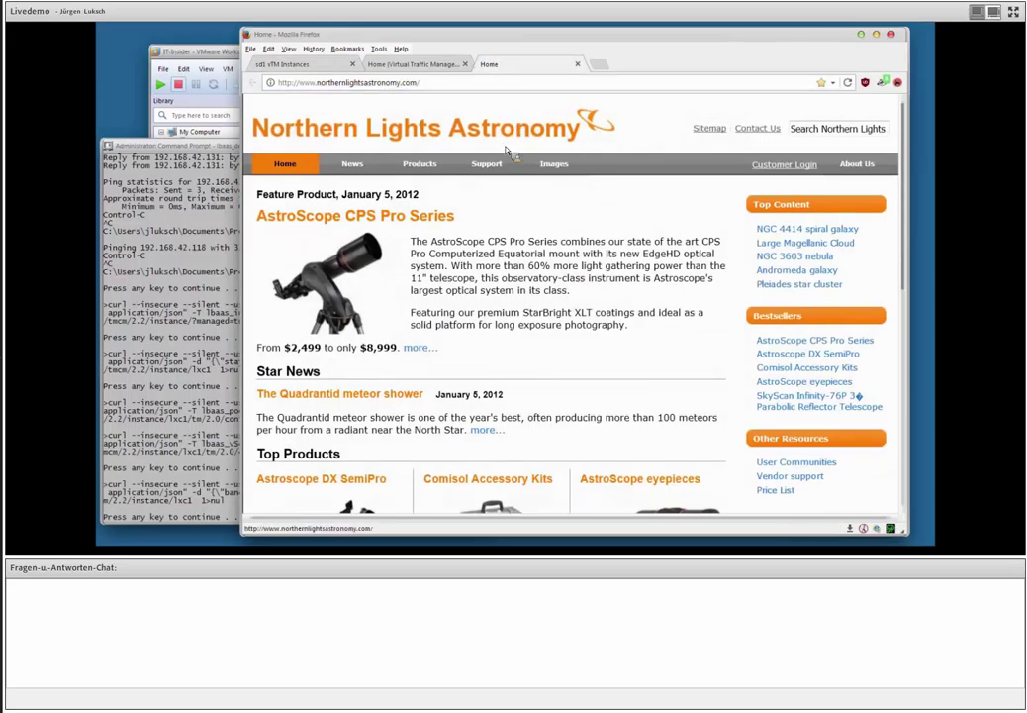
click(295, 64)
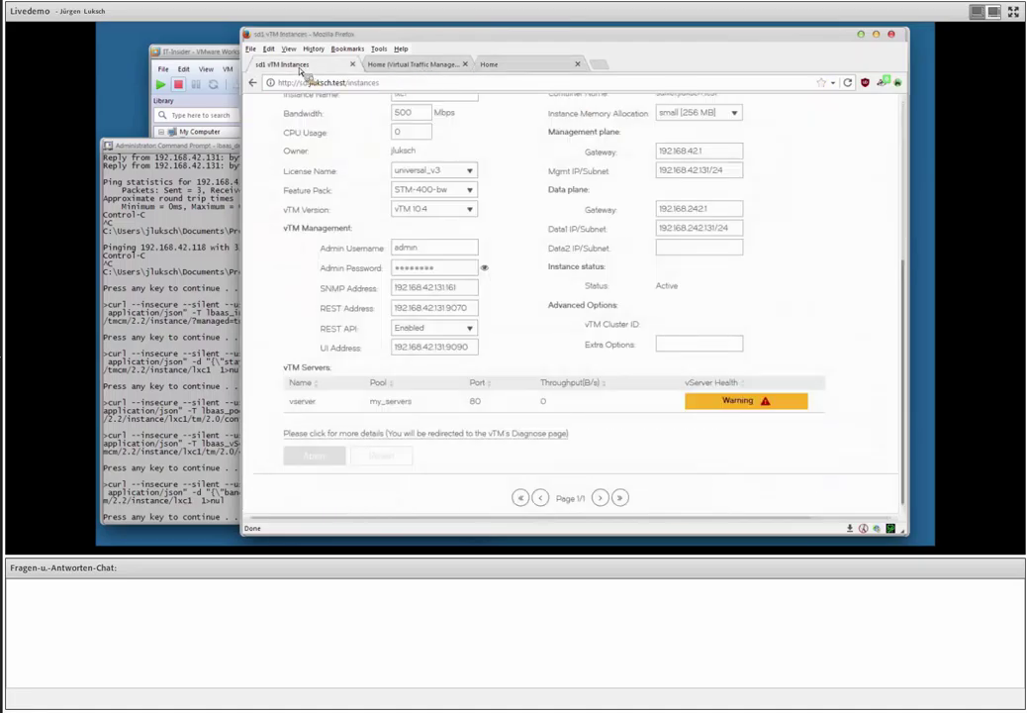
mouse_move(769, 404)
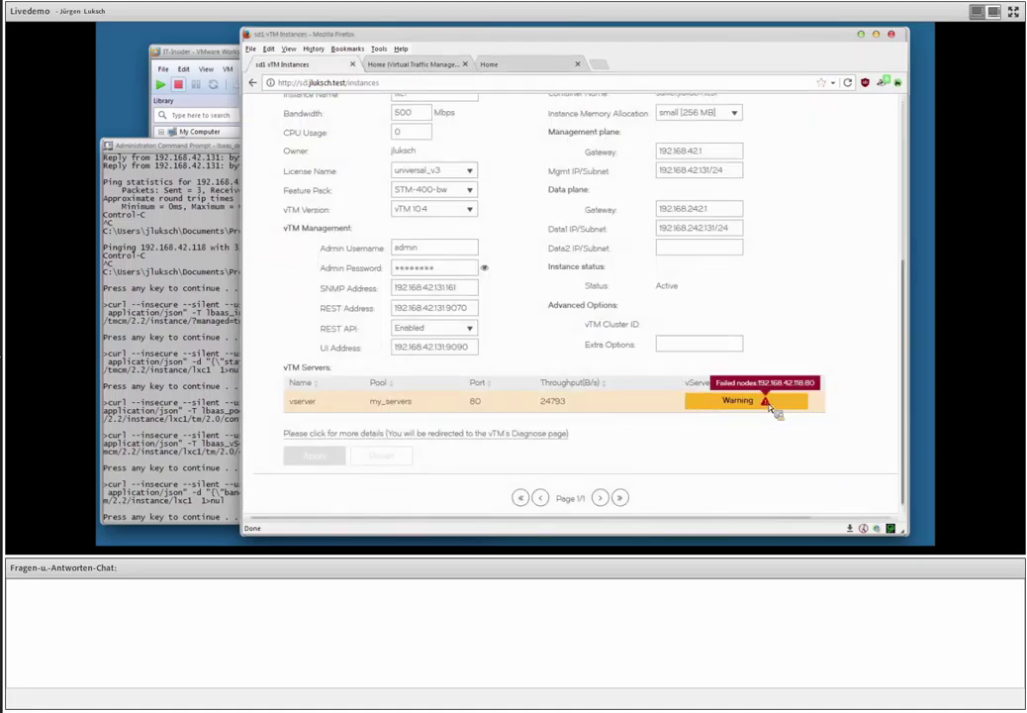
scroll(777, 412, up, 5)
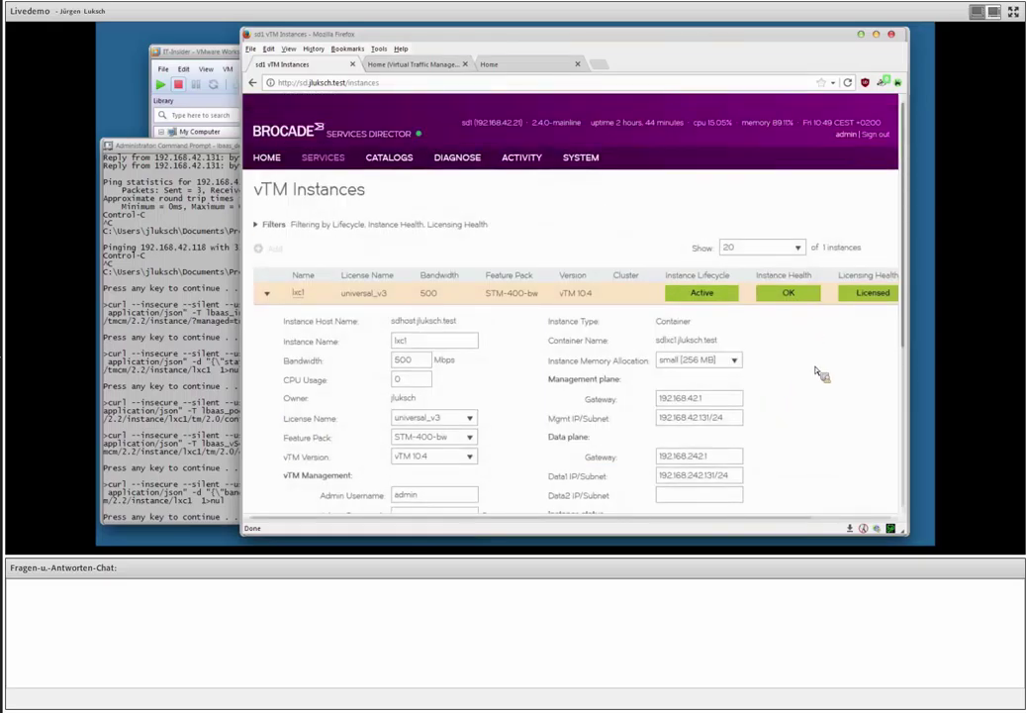
click(266, 293)
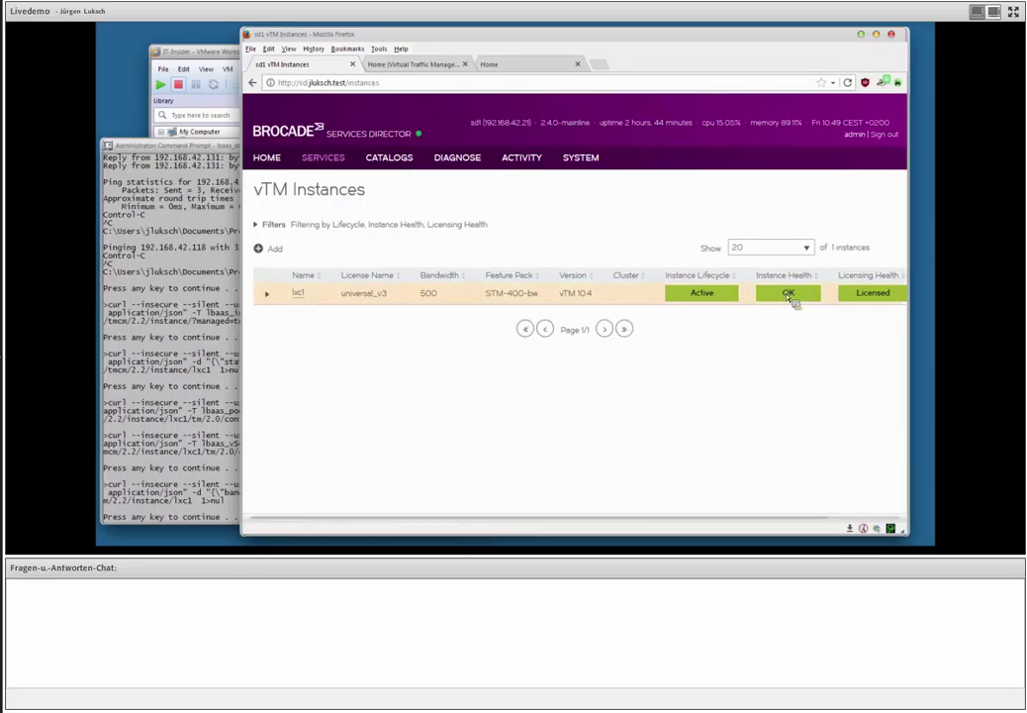
click(269, 296)
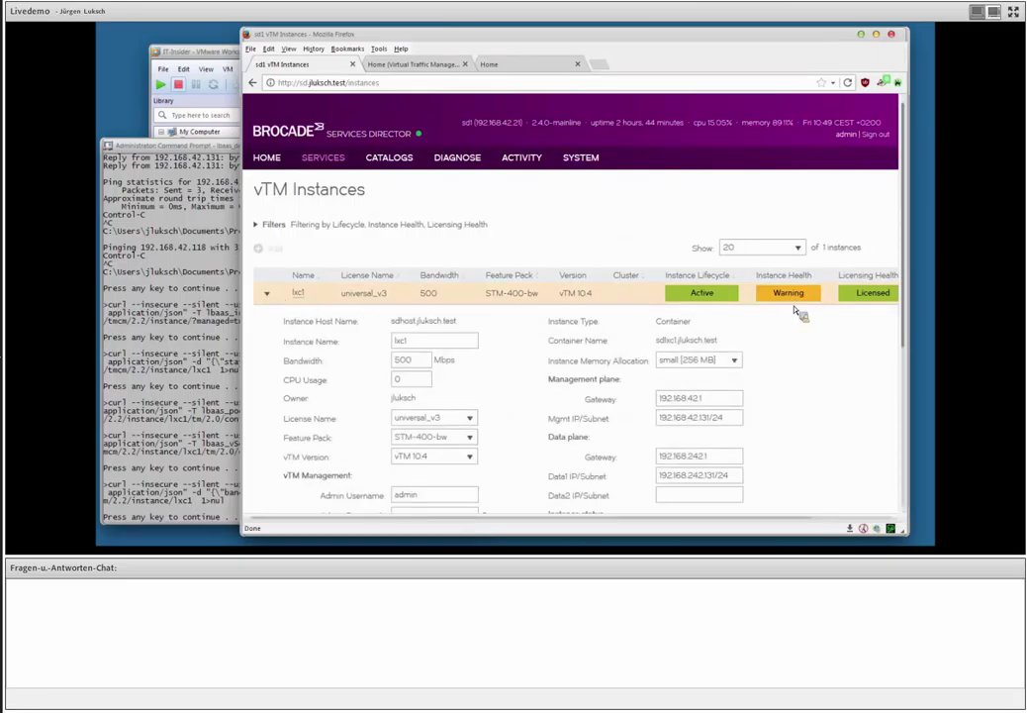
scroll(805, 326, down, 5)
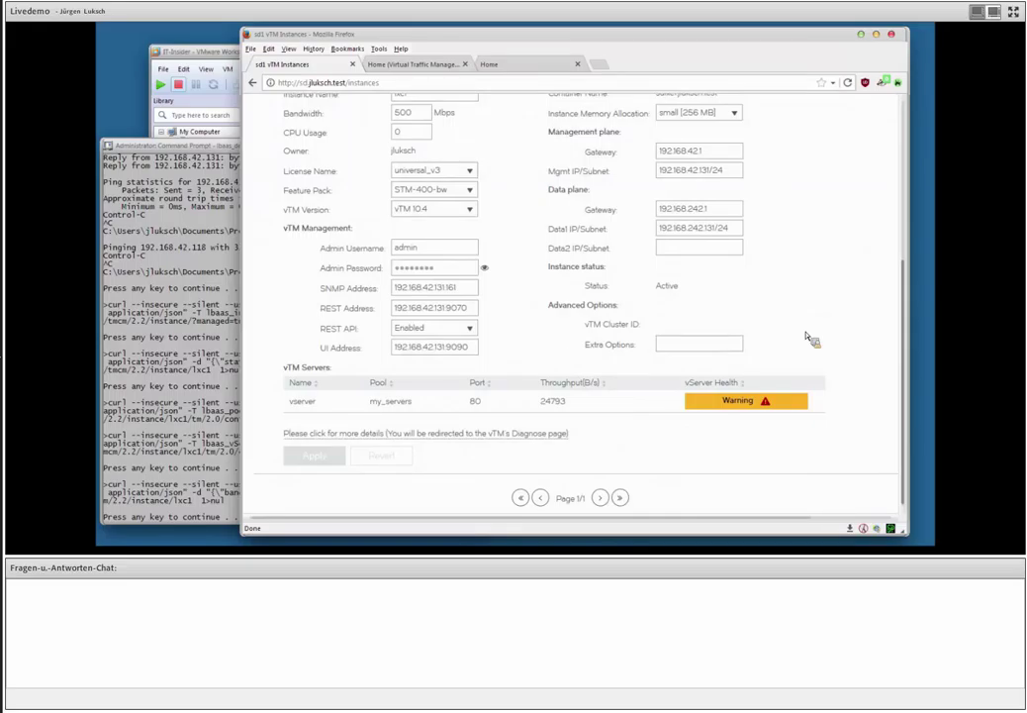
click(178, 247)
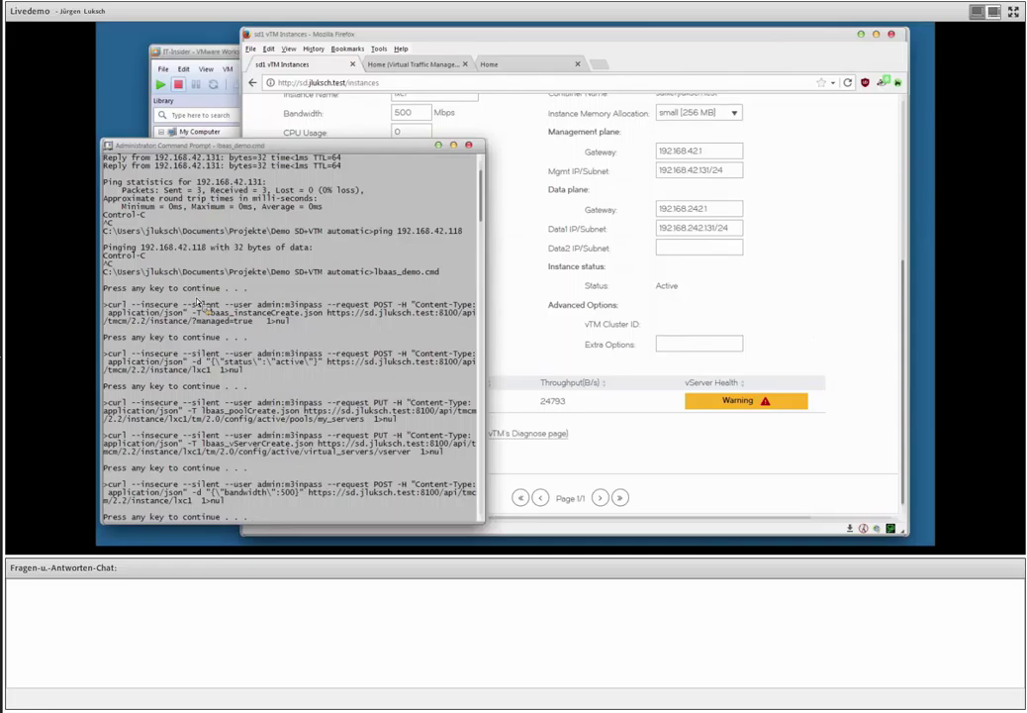
Let the script delete lxc1's vserver and my_servers pool, then check the browser.
key(space)
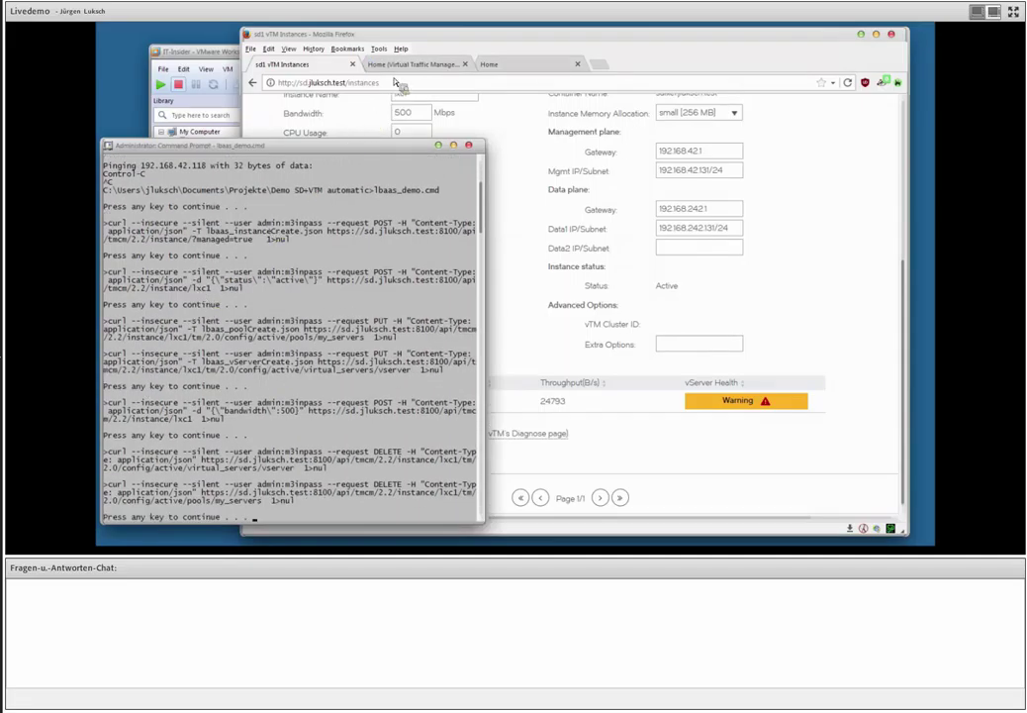
click(516, 265)
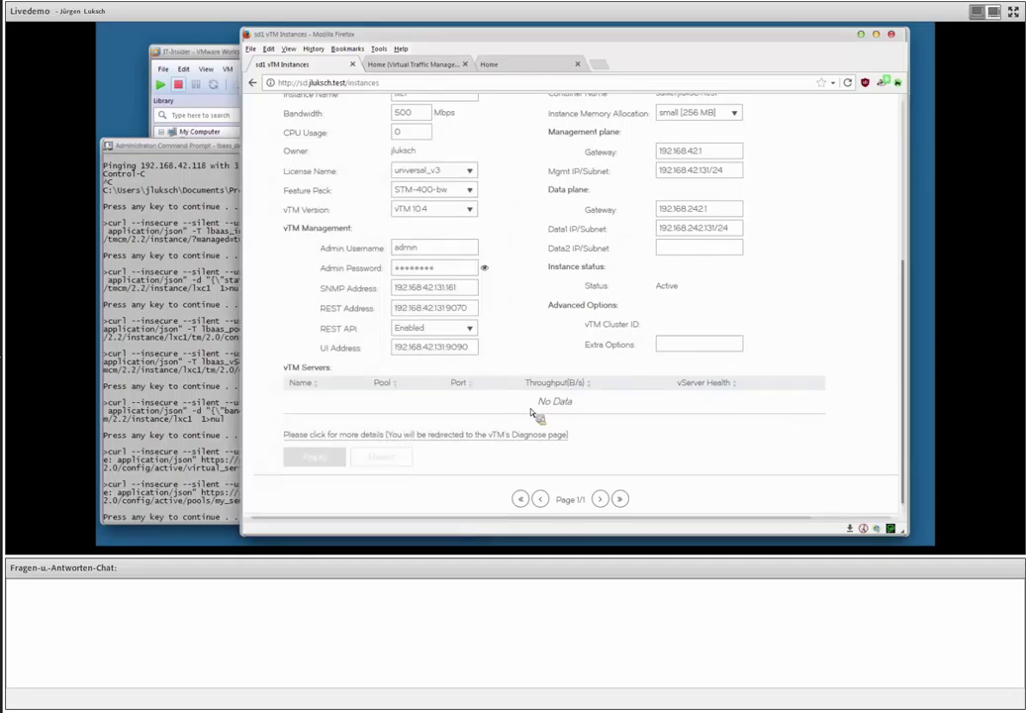
scroll(533, 413, up, 5)
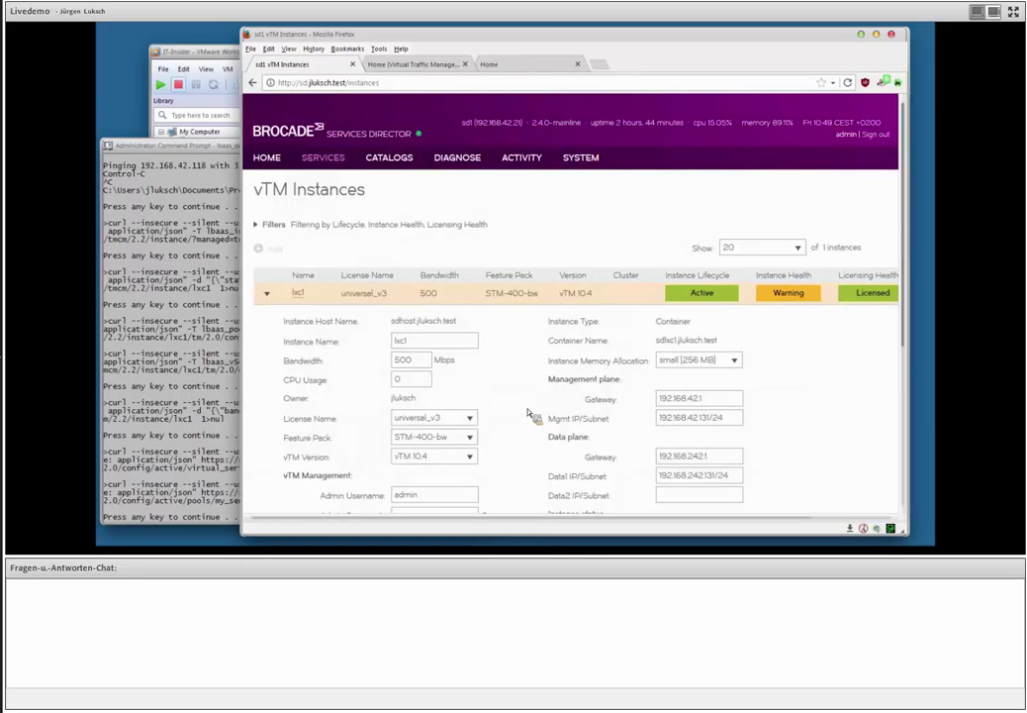
click(283, 297)
Let the script set lxc1 to Idle, then request the instance's deletion.
click(236, 358)
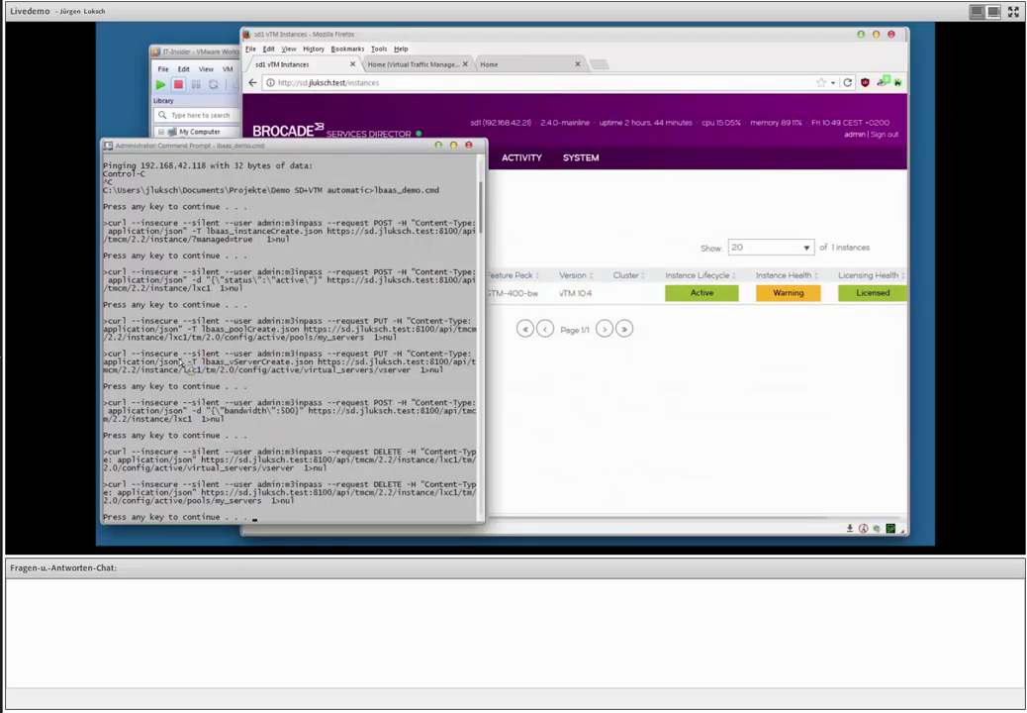
key(Return)
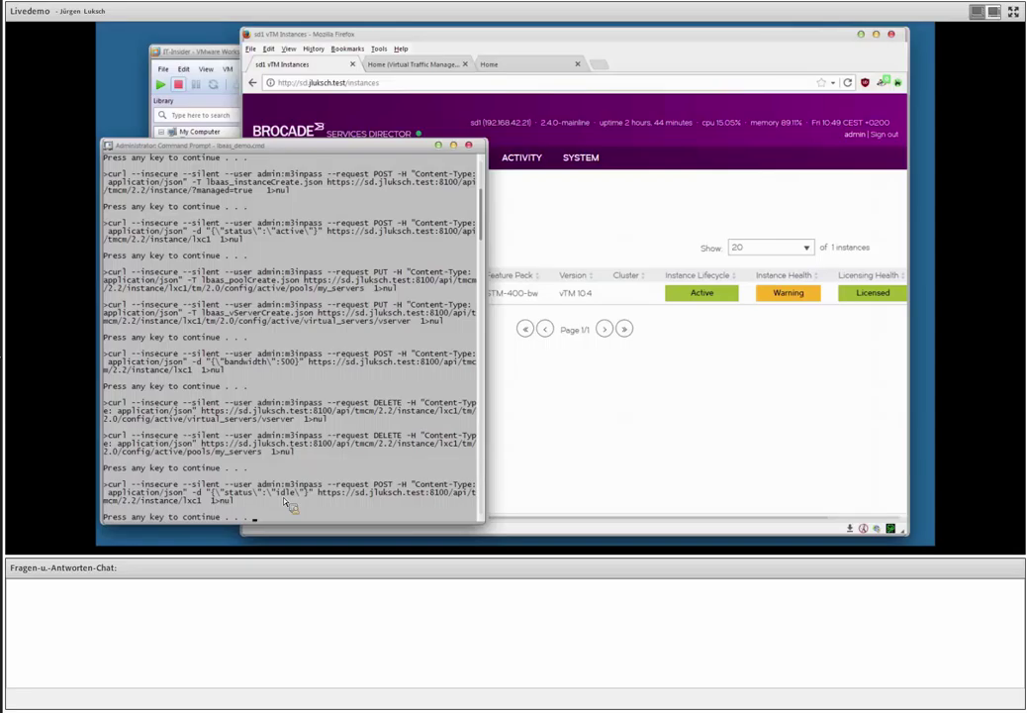
click(477, 46)
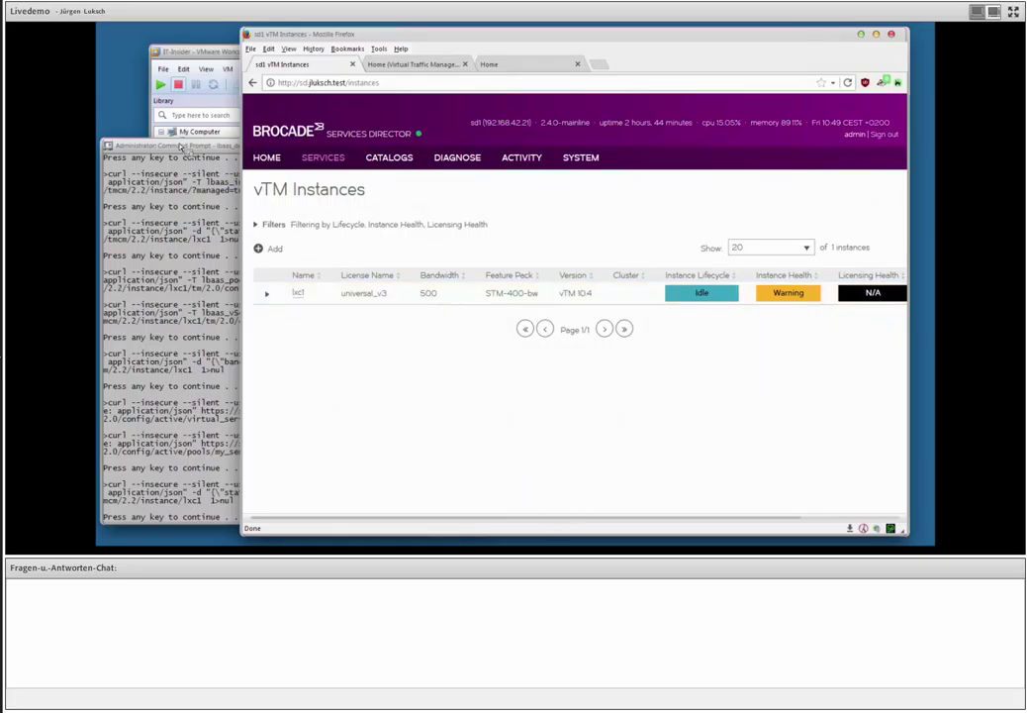
click(183, 149)
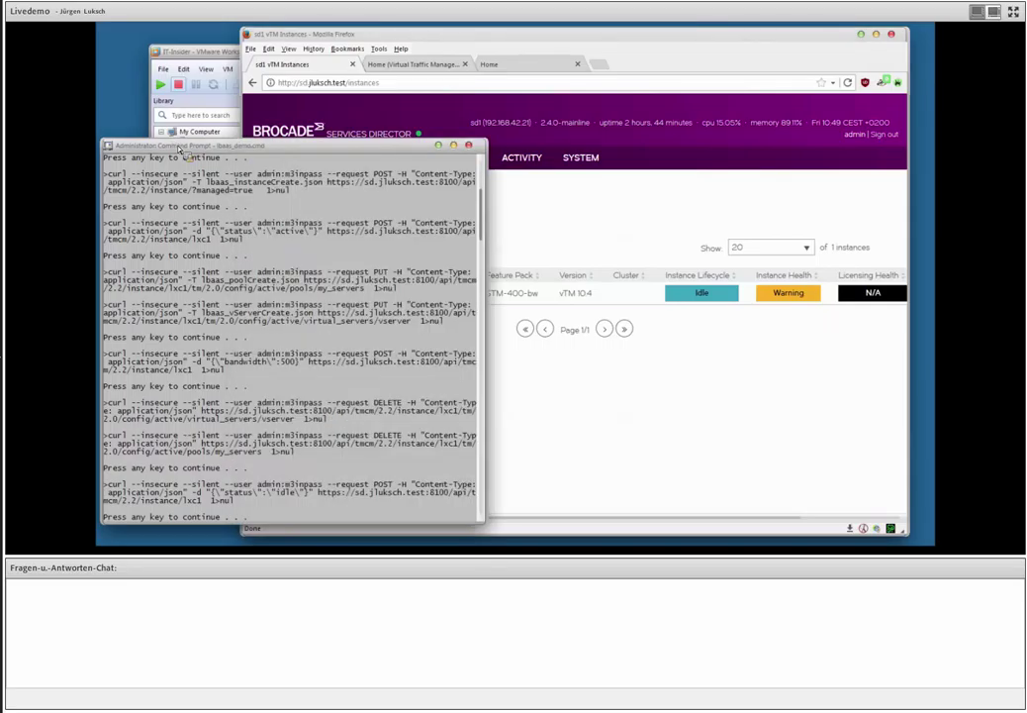
key(Return)
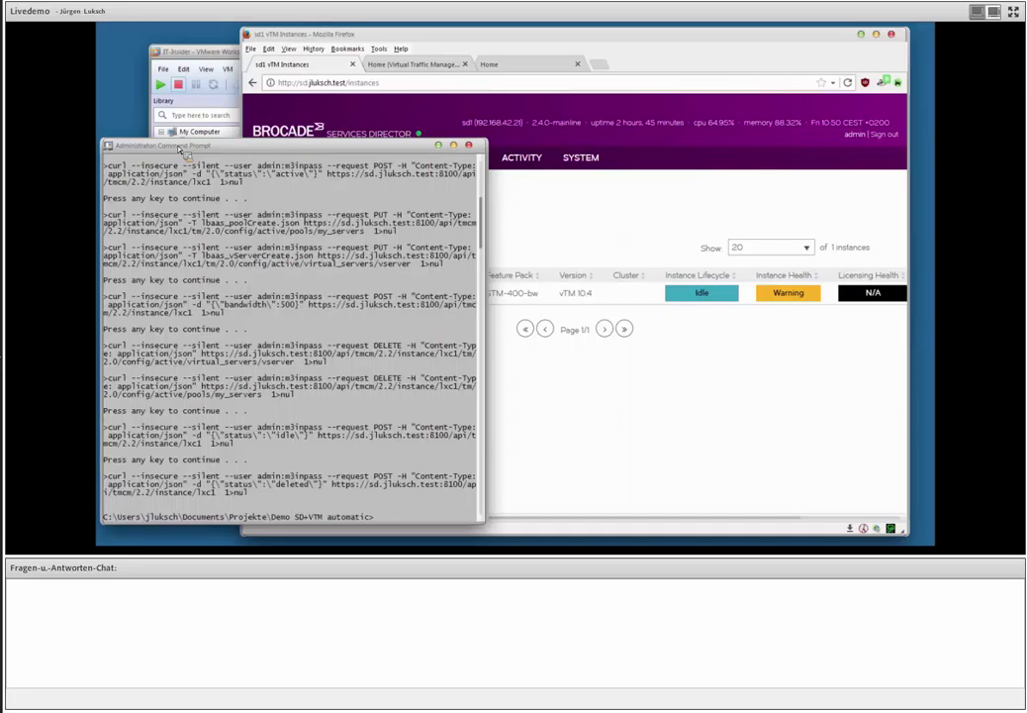
Confirm the vTM Instances list shows 0 instances and No Data, then go to HOME.
click(421, 38)
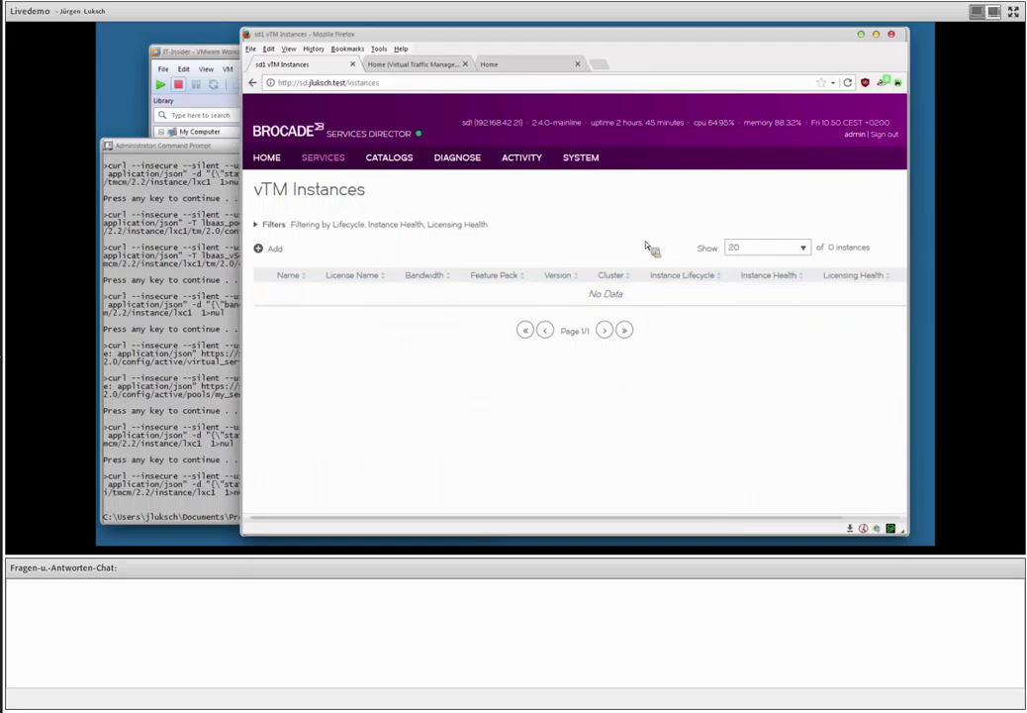
click(273, 159)
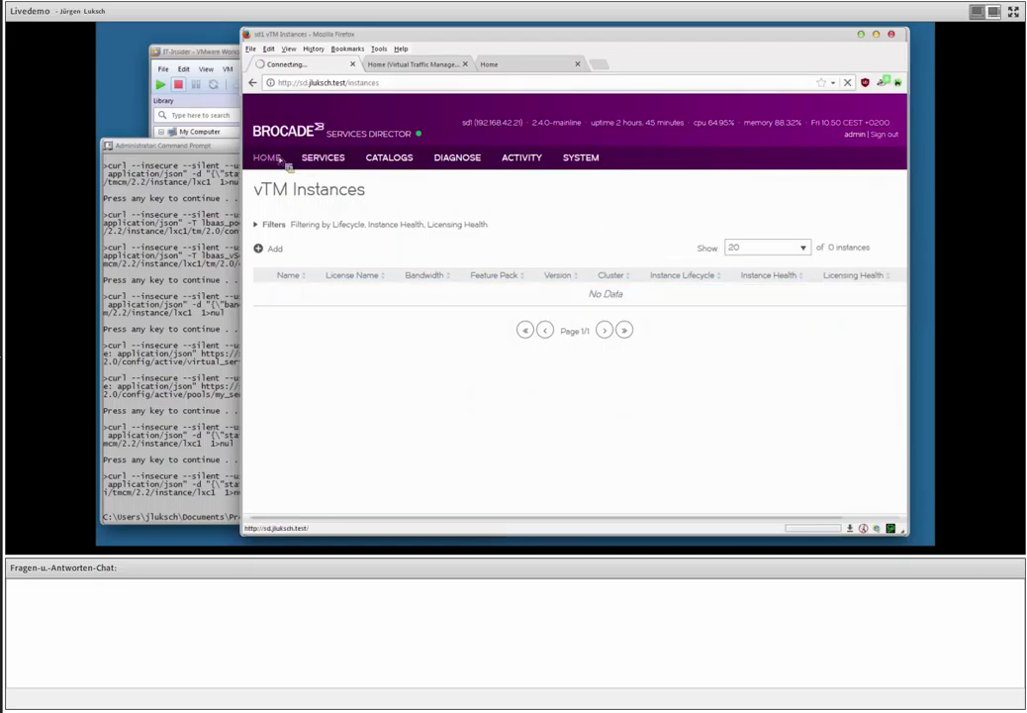